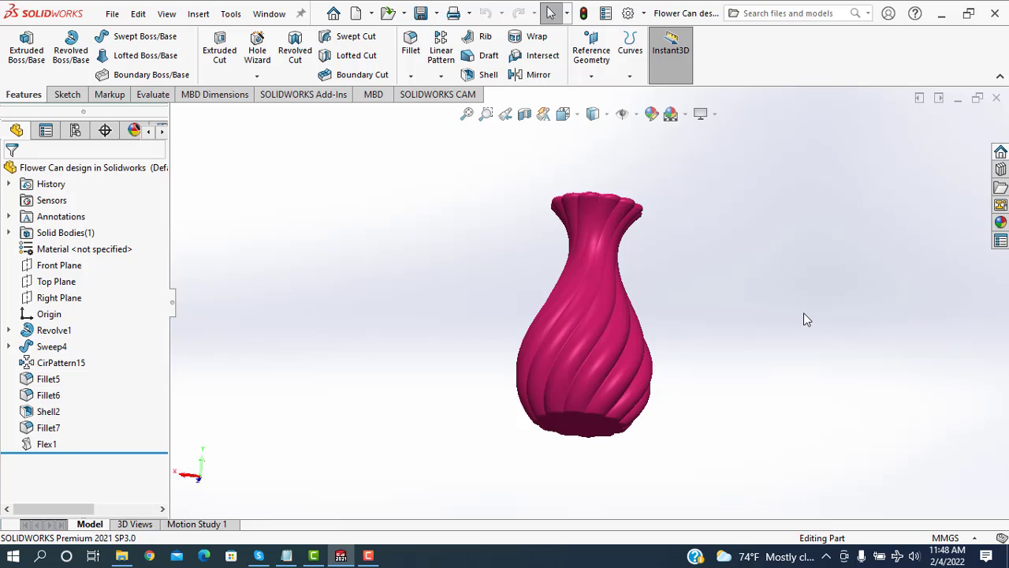
Examine the finished twisted, fluted vase from all around.
key("Left")
key("Left")
key("Left")
key("Left")
key("Left")
key("Left")
key("Left")
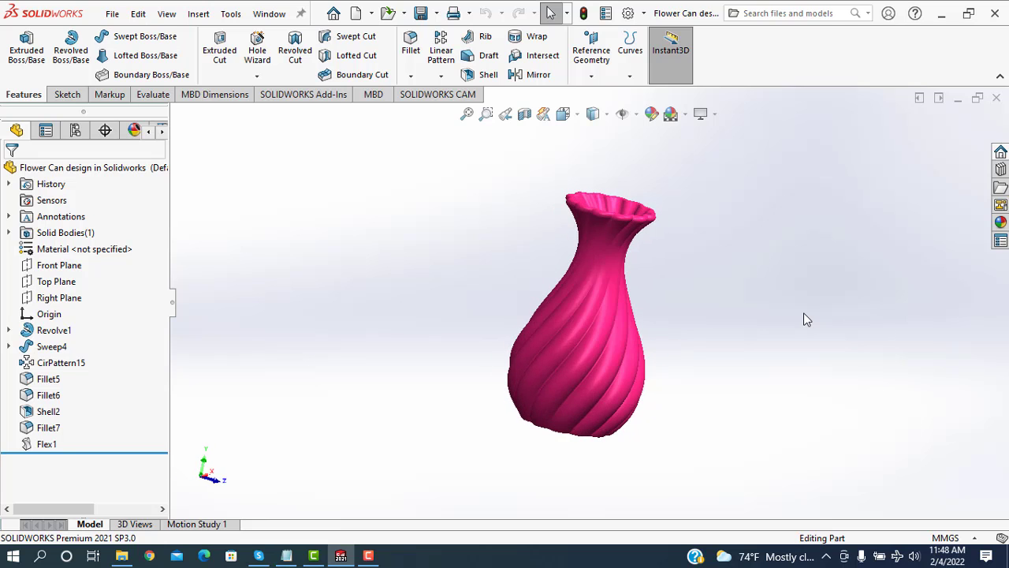
key("Left")
key("Left")
key("Left")
key("Left")
key("Left")
key("Left")
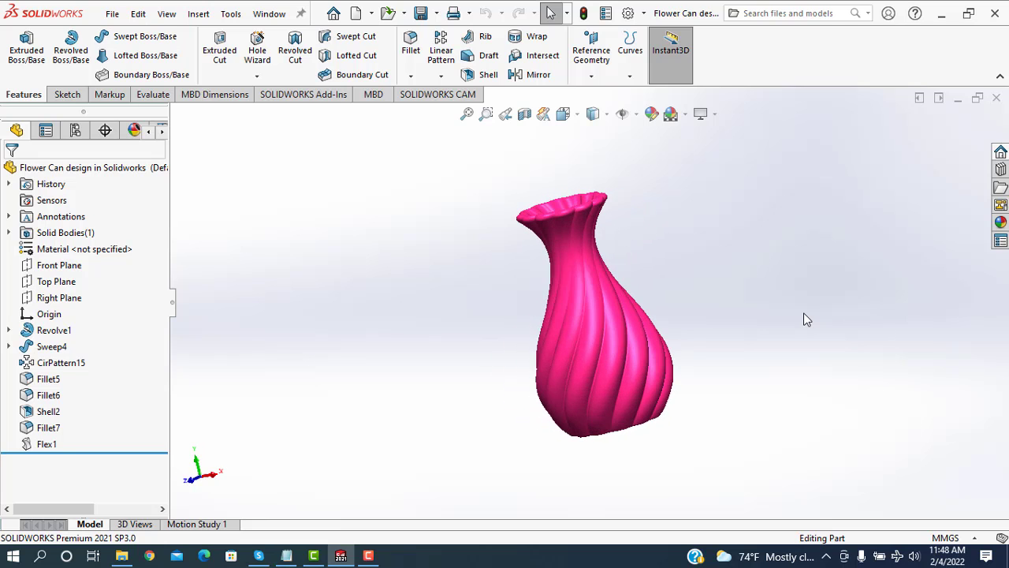
key("Left")
key("Left")
key("Left")
key("Left")
key("Left")
key("Left")
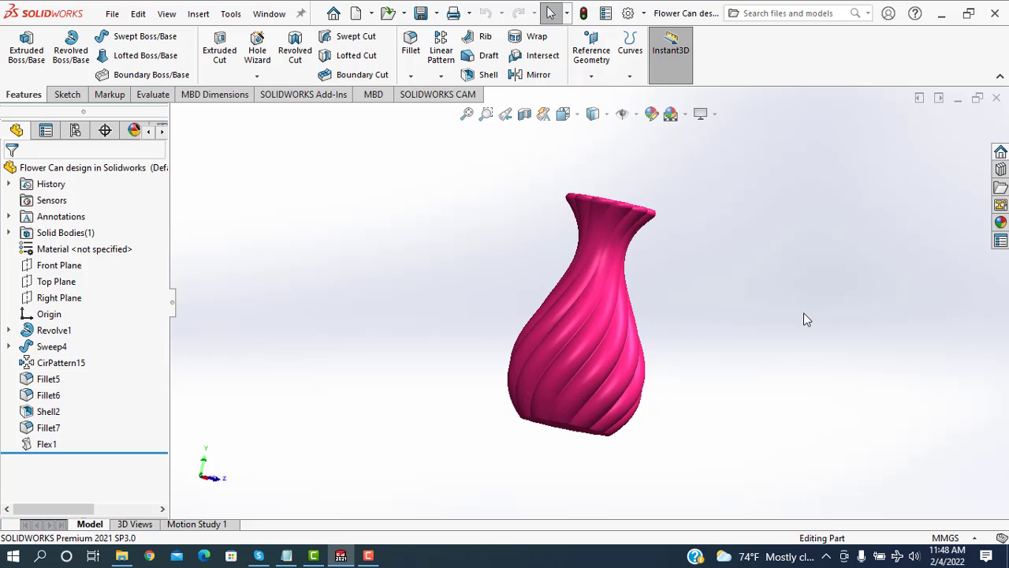
key("Left")
key("Left")
key("Left")
key("Left")
key("Left")
key("Left")
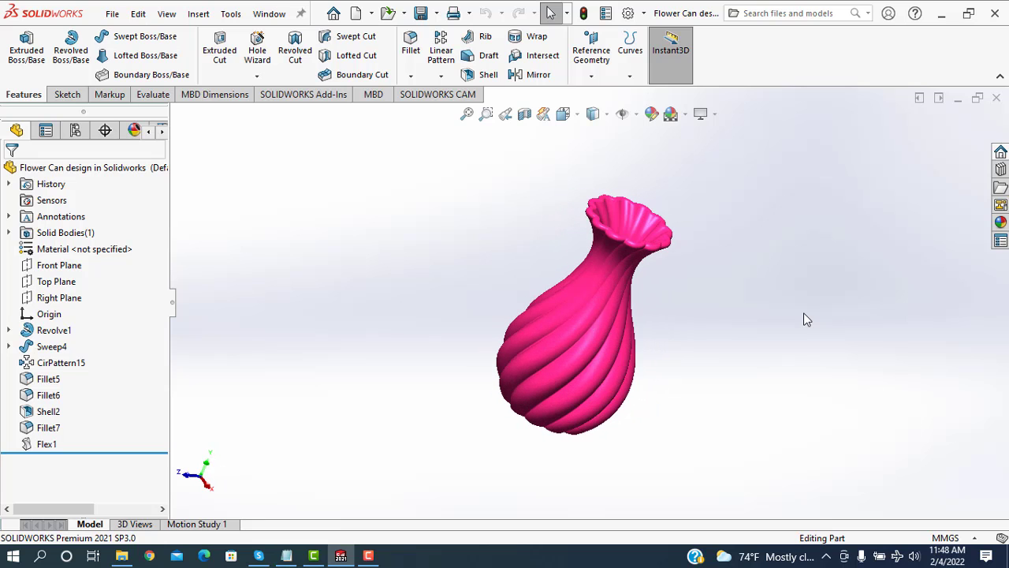
Create a new part document and set its units to MMGS (millimeter, gram, second).
left_click(113, 15)
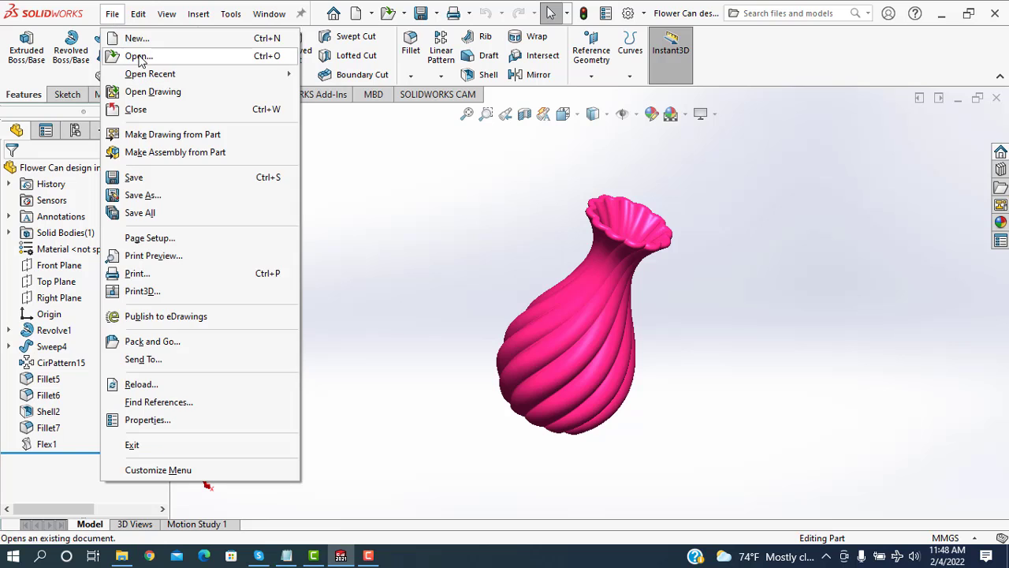
left_click(134, 37)
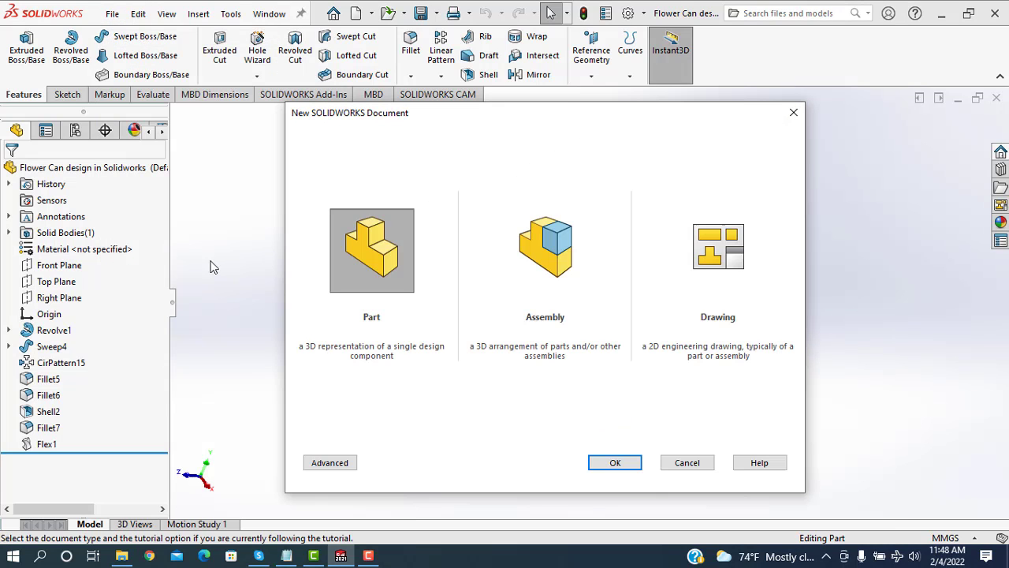
left_click(612, 467)
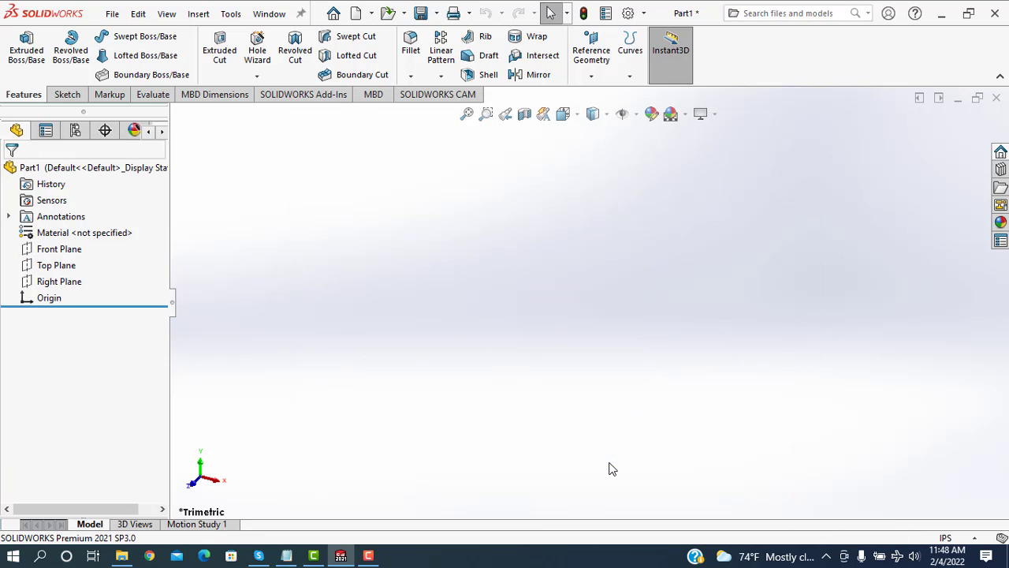
left_click(952, 537)
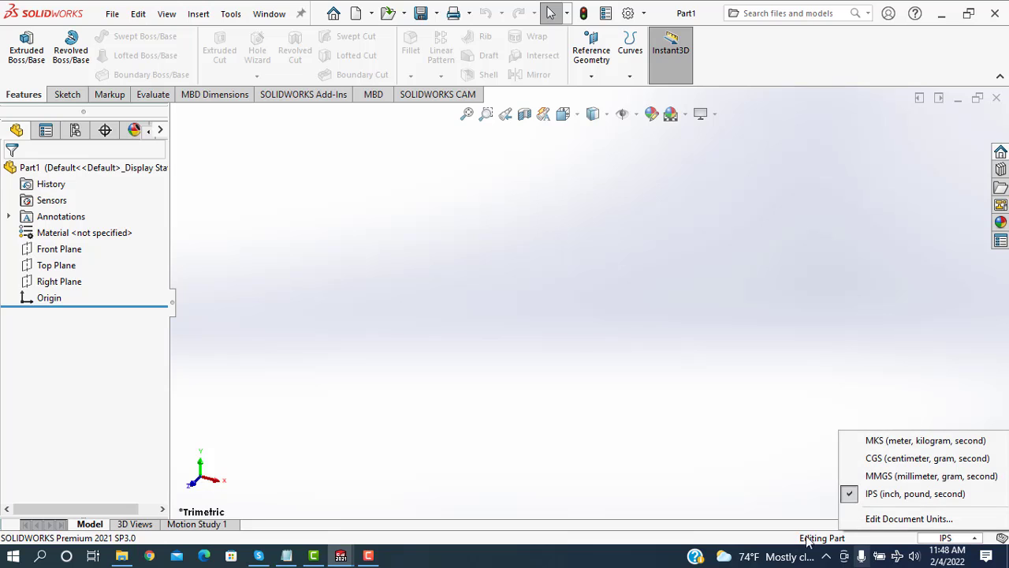
left_click(876, 477)
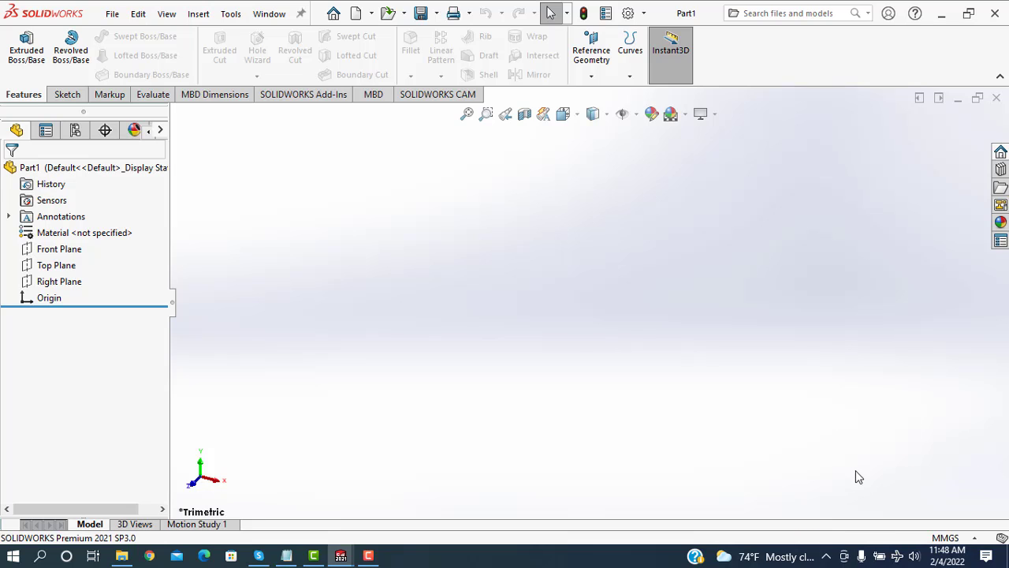
Sketch three connected lines on the Front Plane: a base about 15 mm to the origin, a vertical about 78 mm and a top about 24 mm.
left_click(59, 249)
left_click(132, 223)
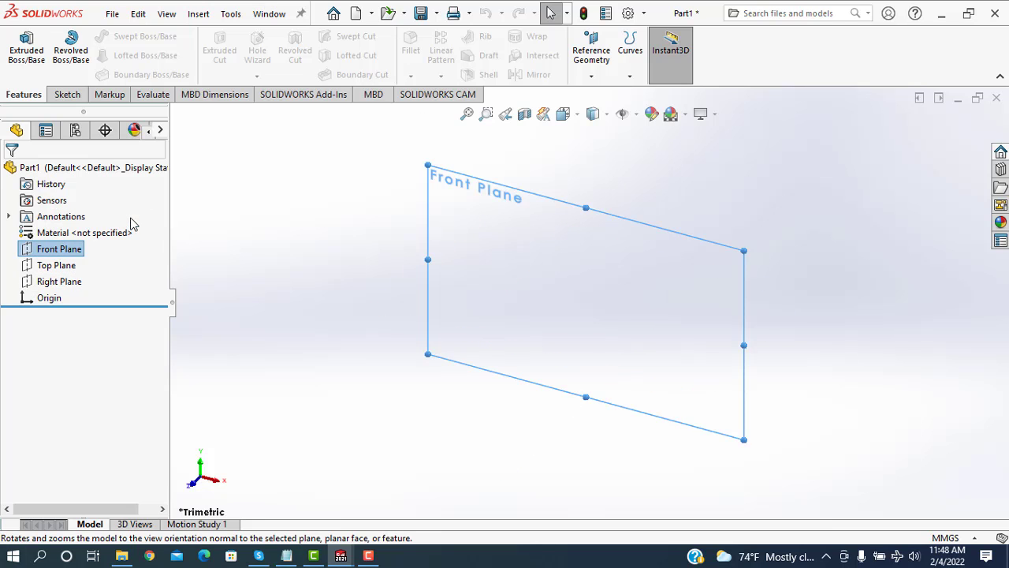
left_click(73, 95)
left_click(97, 37)
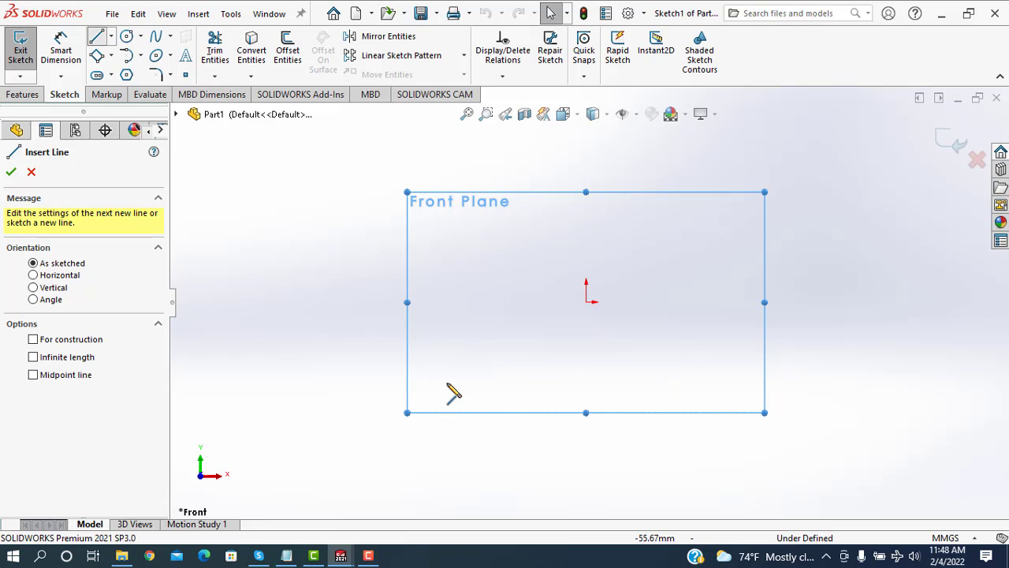
left_click(597, 309)
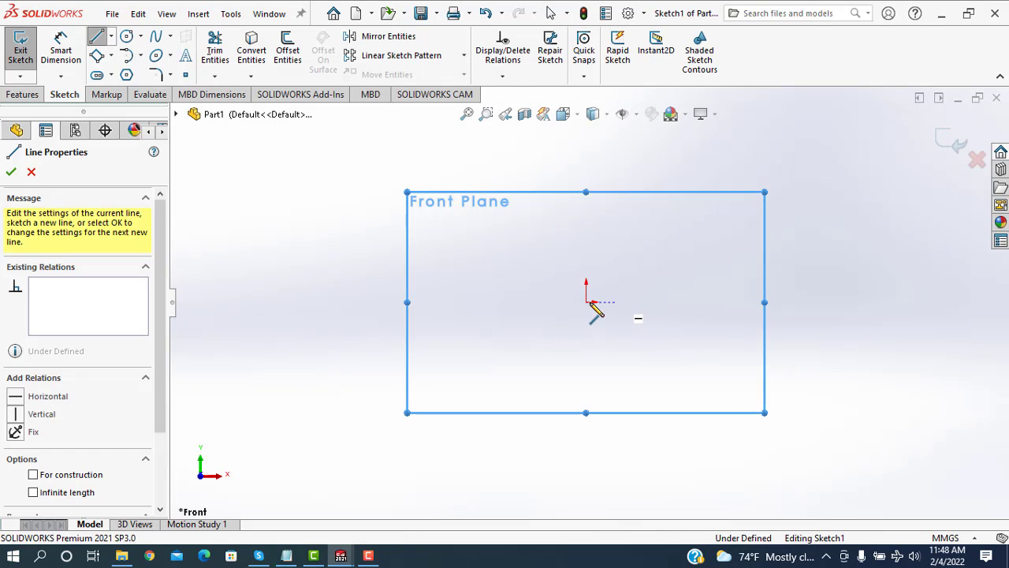
left_click(586, 146)
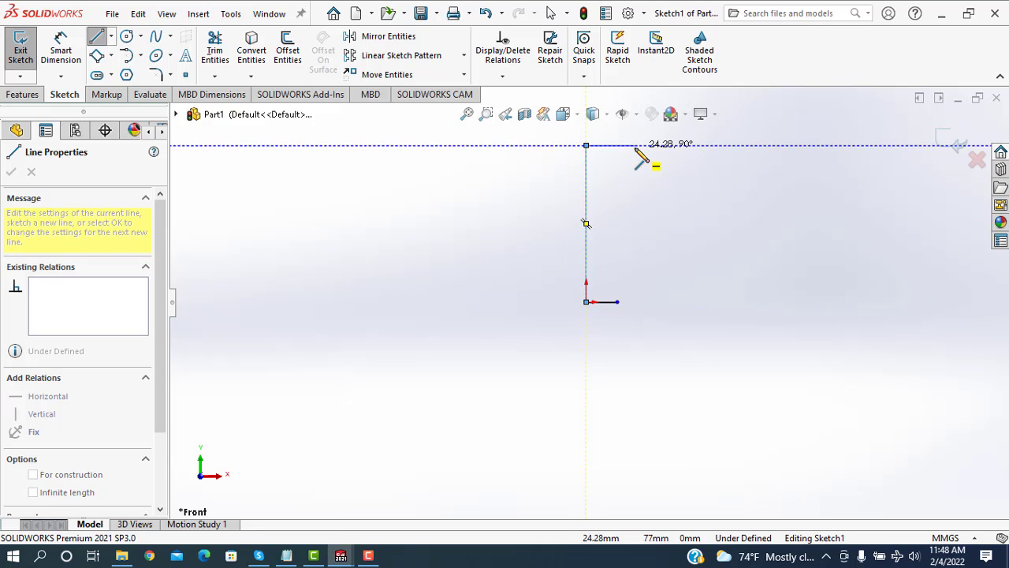
left_click(635, 145)
right_click(643, 167)
left_click(680, 175)
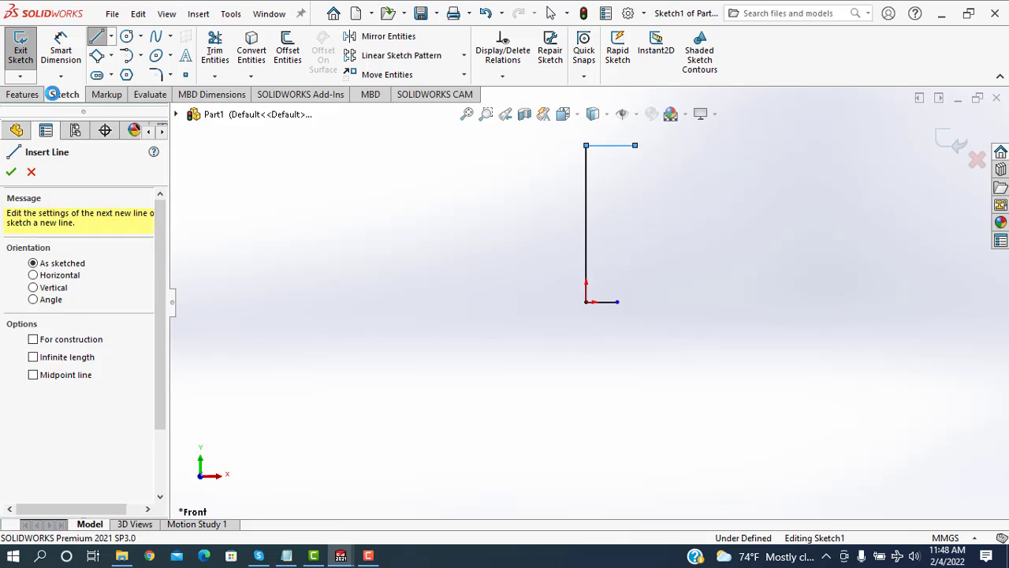
left_click(76, 52)
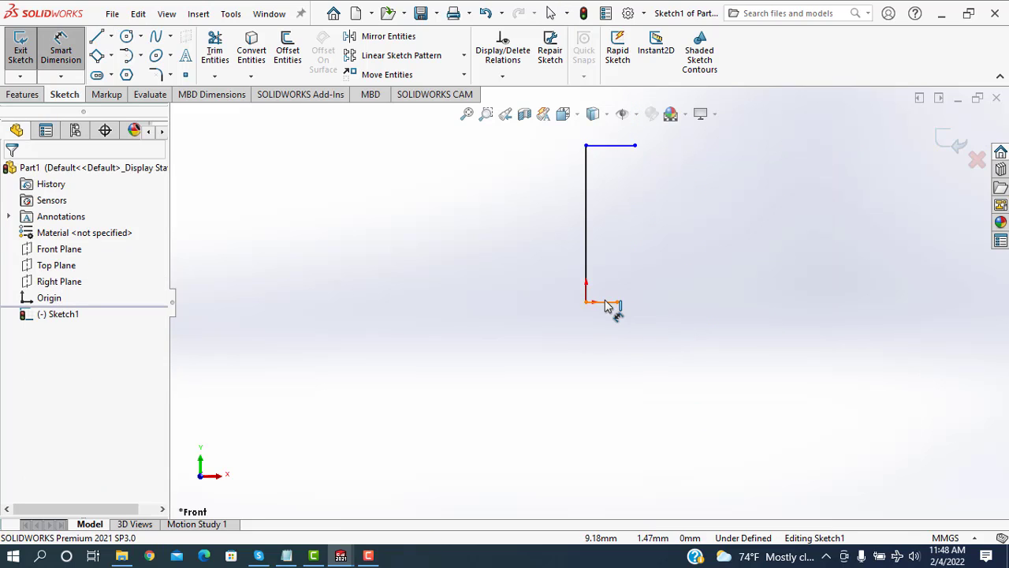
left_click(605, 347)
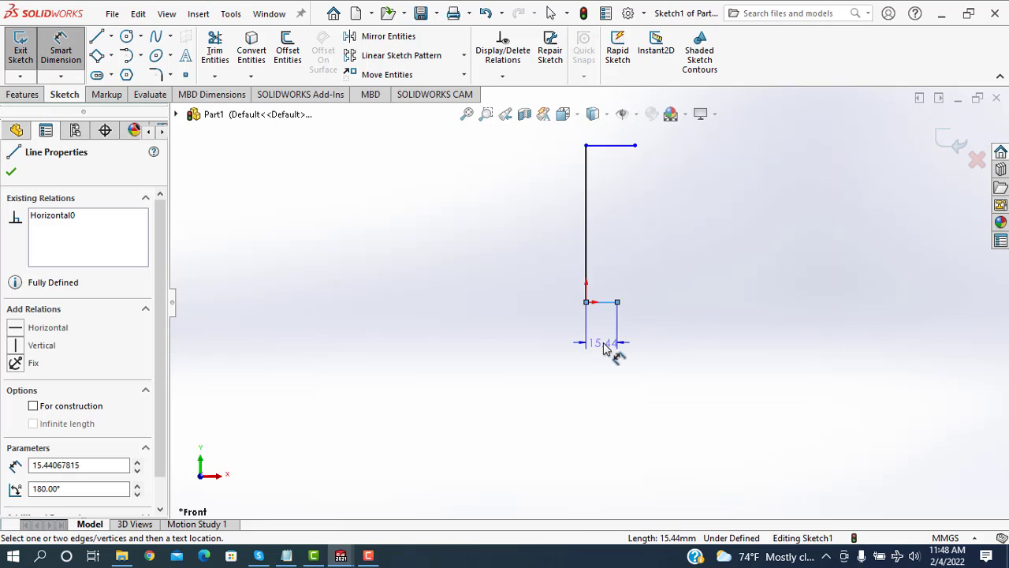
key("Escape")
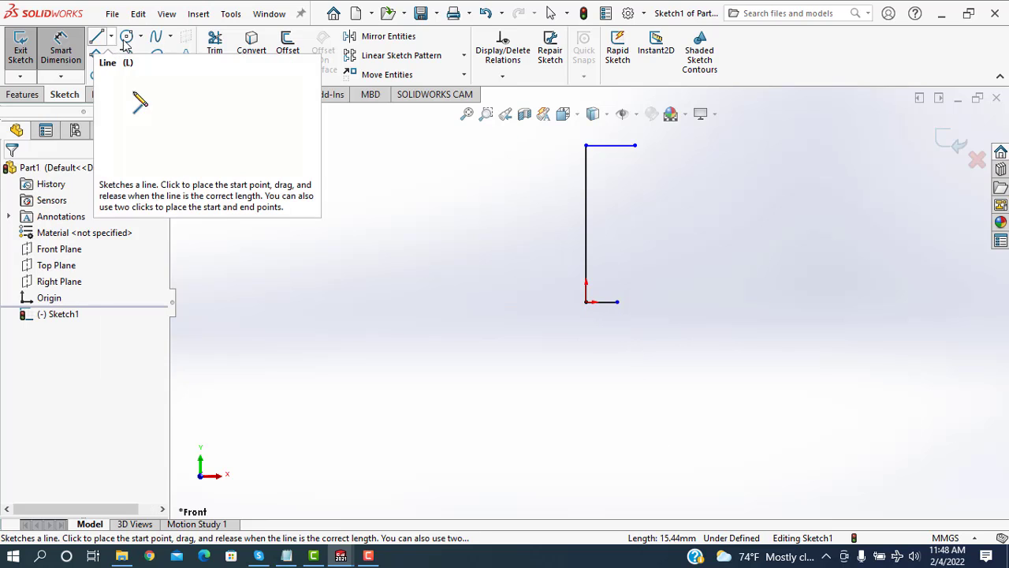
Draw a spline from the top line's free end through a neck point and a belly point to the base line's free end.
left_click(155, 36)
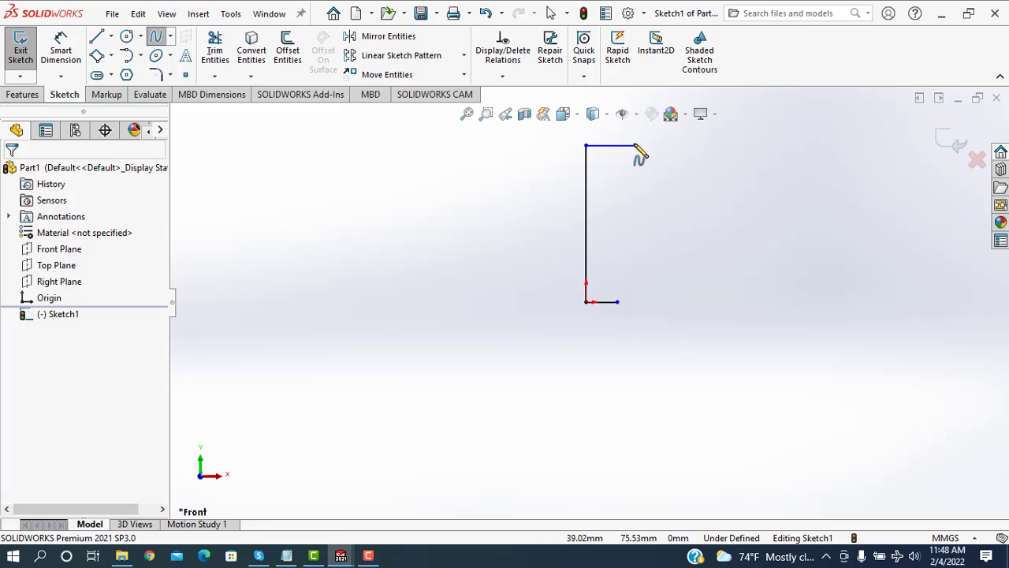
left_click(617, 188)
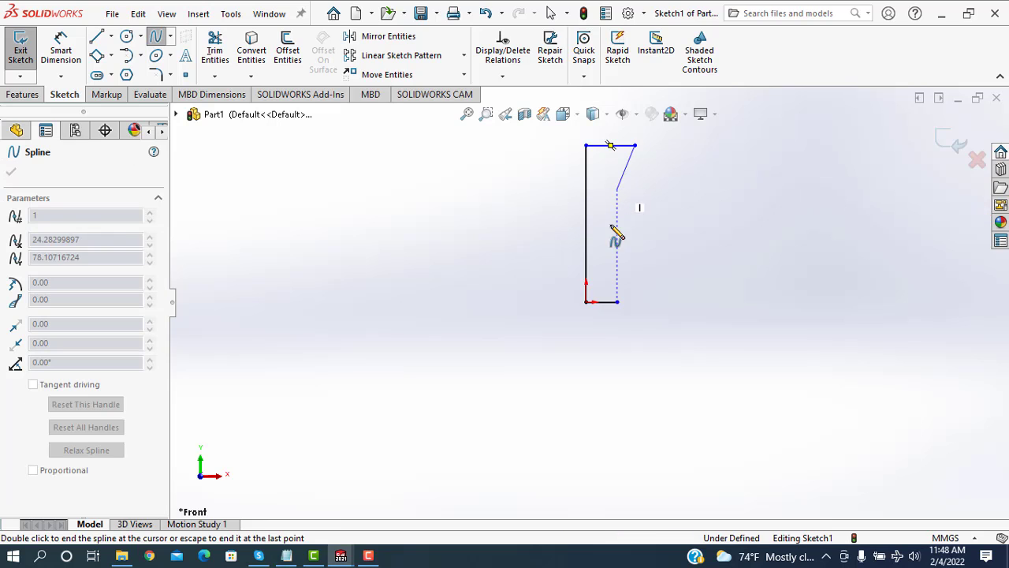
left_click(655, 264)
left_click(617, 302)
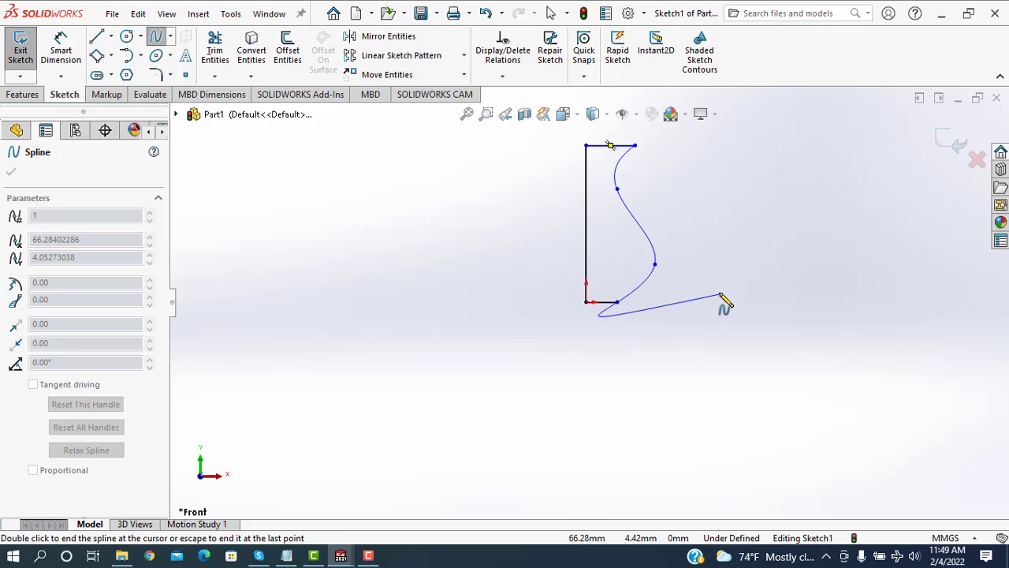
right_click(755, 306)
left_click(742, 302)
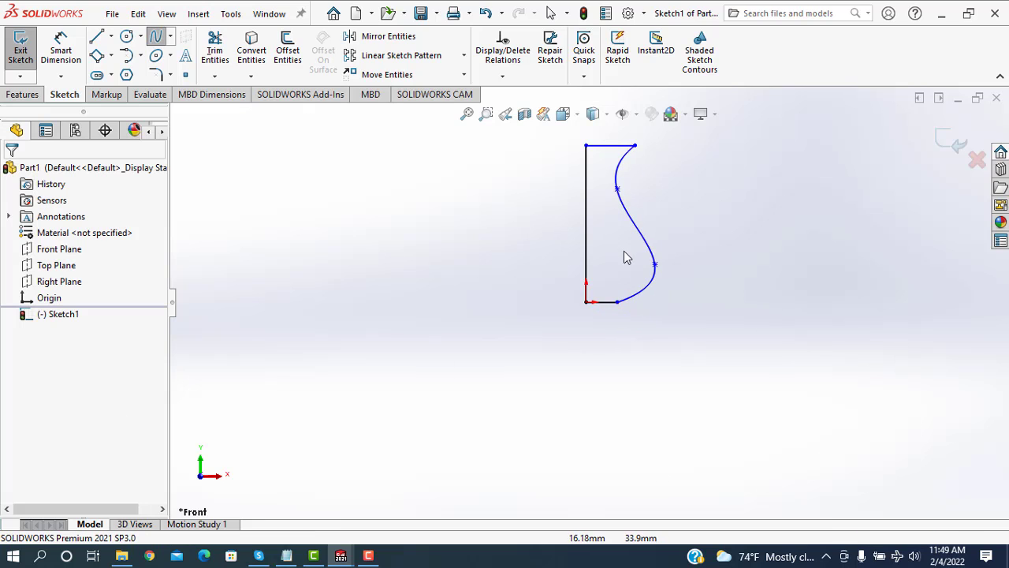
Dimension the vertical axis line of the profile to 300 mm.
left_click(61, 64)
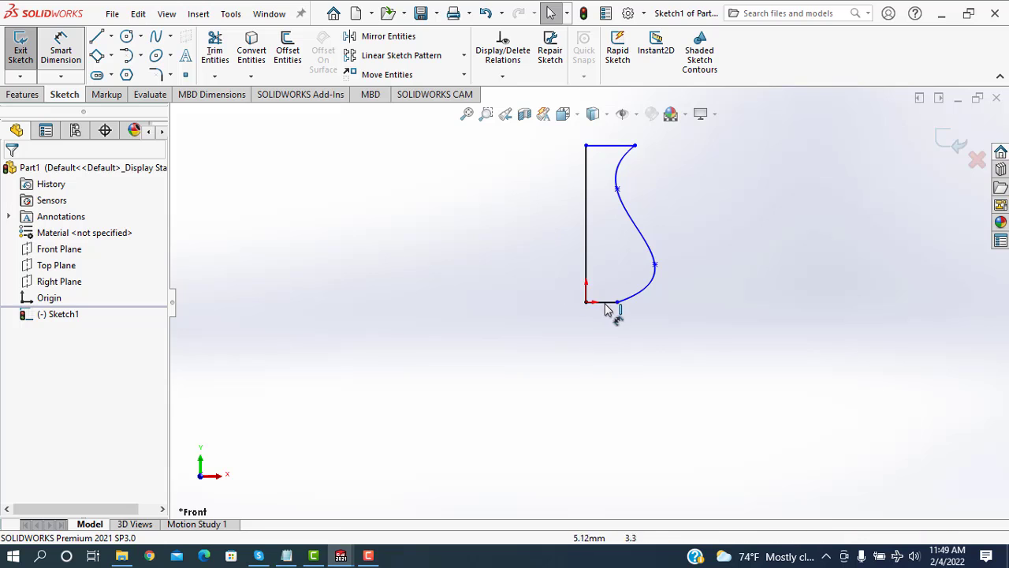
left_click(534, 235)
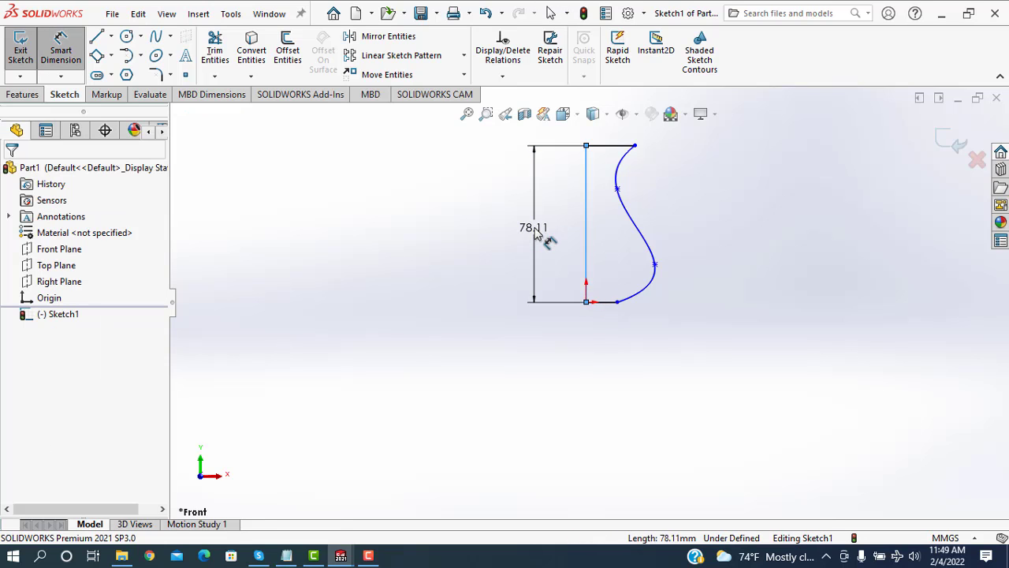
left_click(536, 234)
type("30")
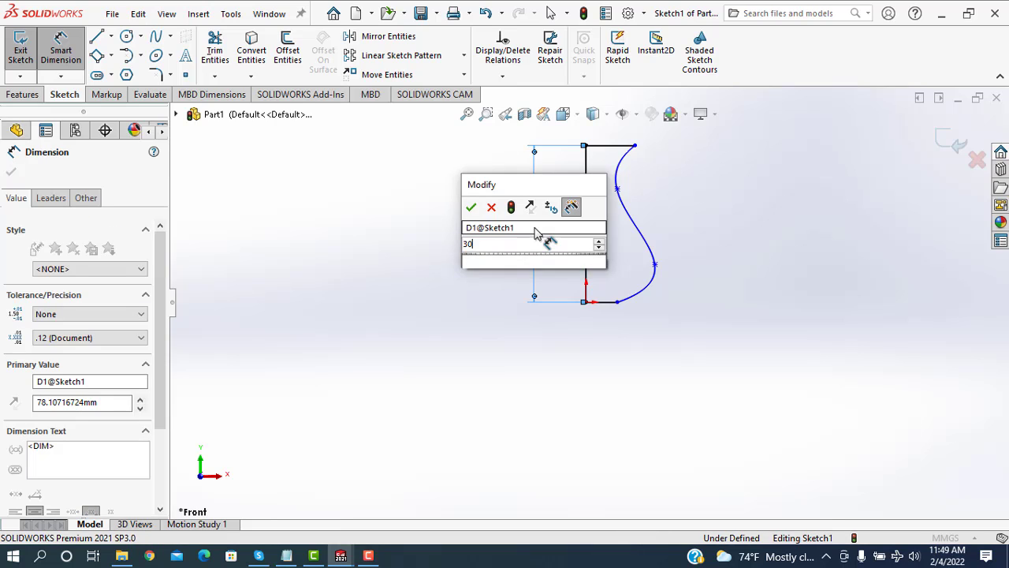
type("0")
key("Return")
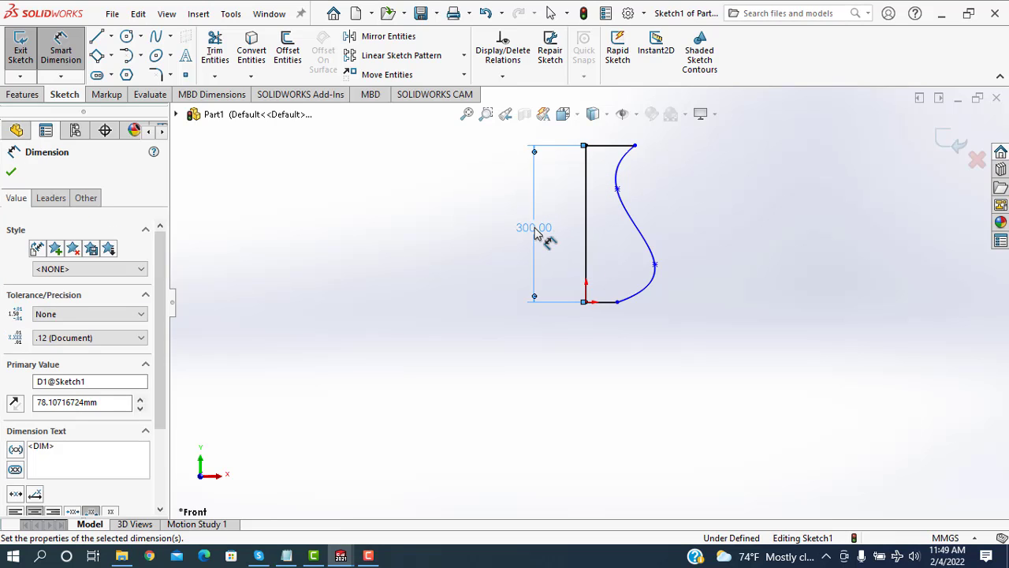
Dimension the height of the spline's belly point above the base line's end to 75 mm.
left_click(618, 303)
left_click(654, 265)
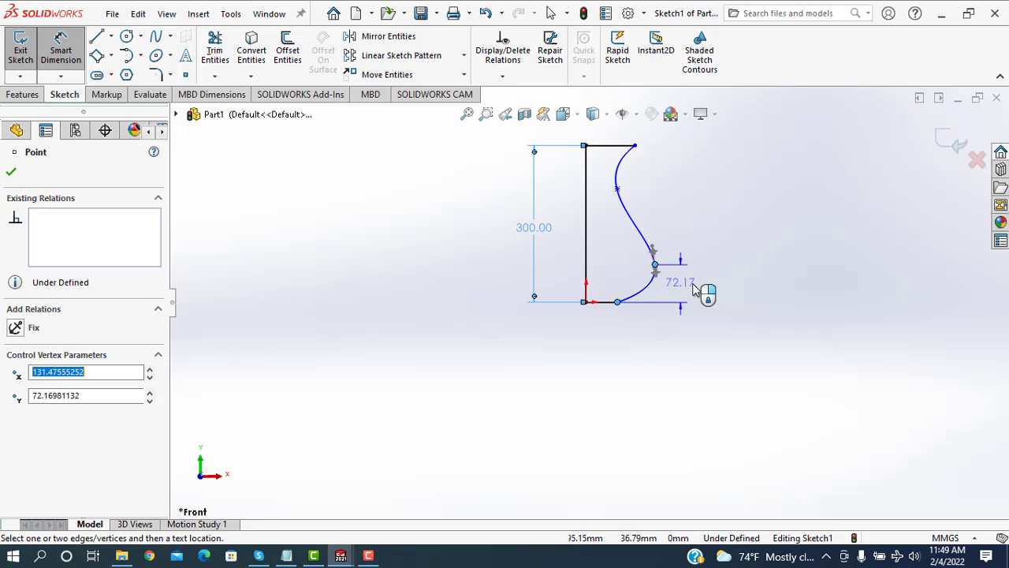
left_click(698, 289)
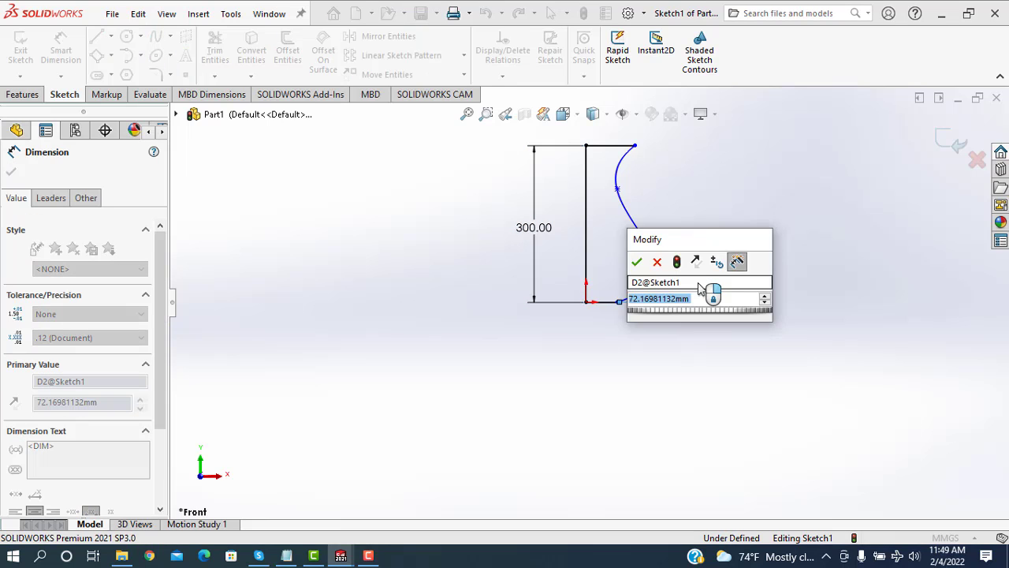
type("75")
key("Return")
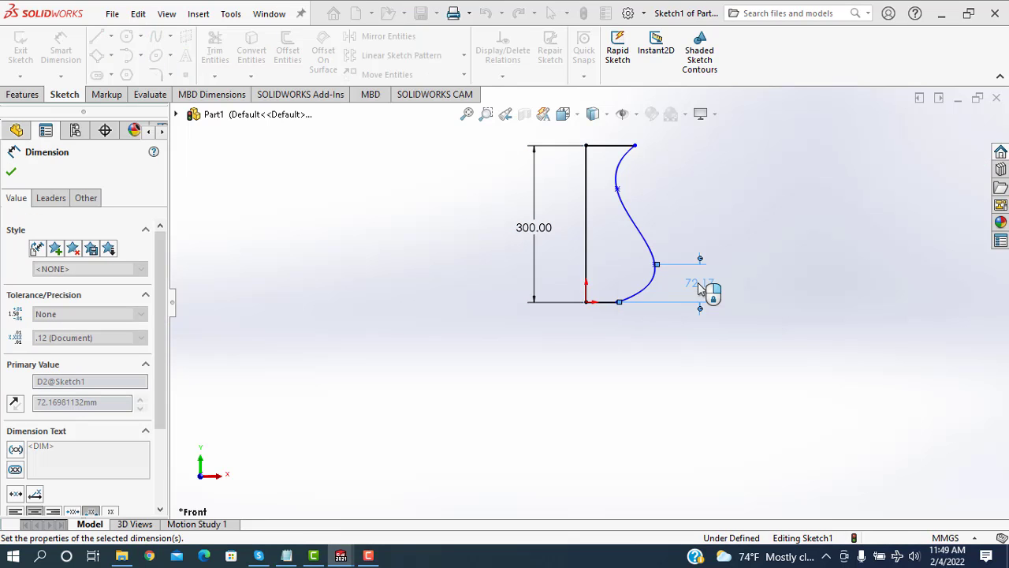
Dimension the height of the spline's neck point above the base line's end to 200 mm.
left_click(618, 304)
left_click(617, 189)
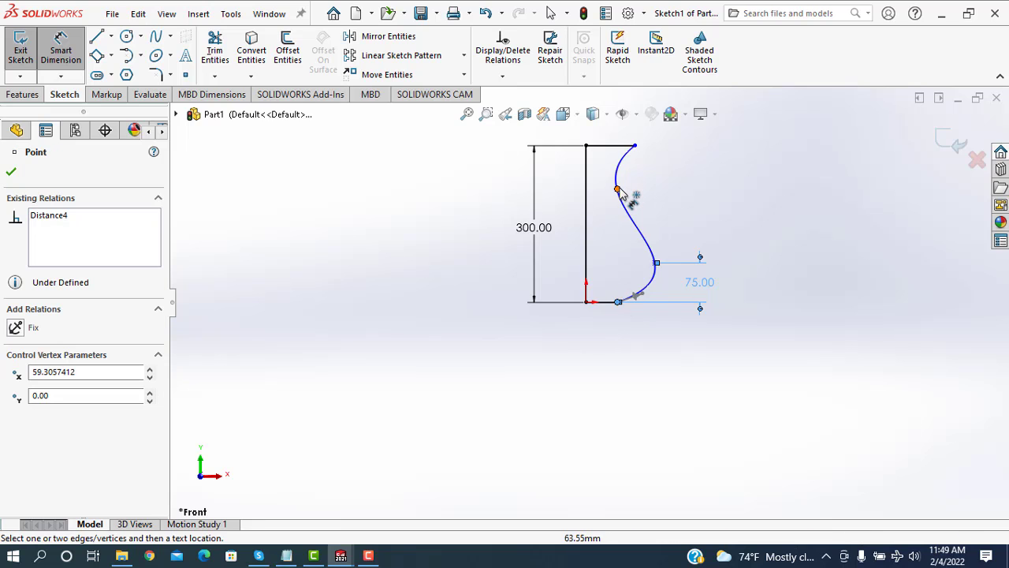
left_click(795, 254)
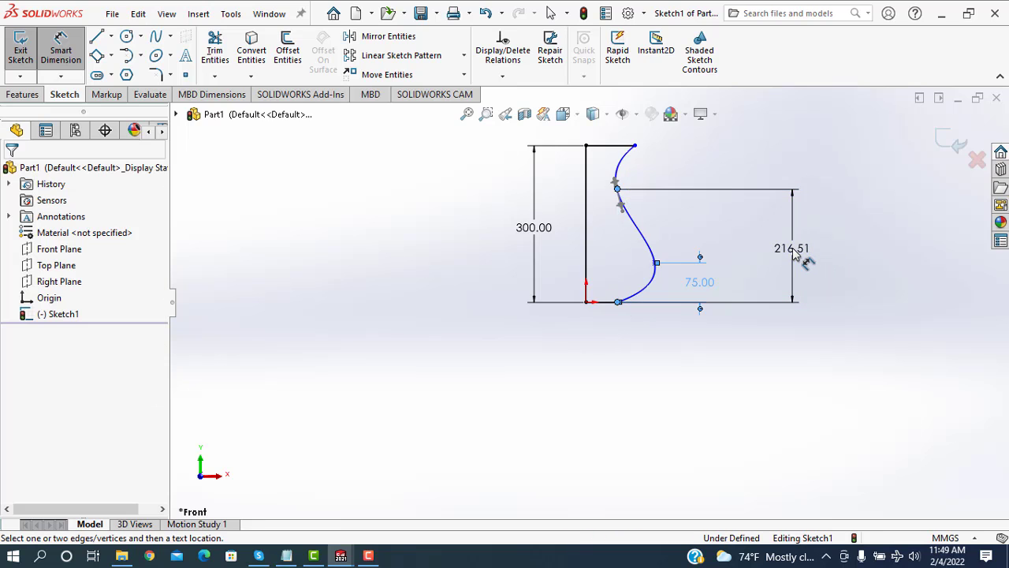
double_click(795, 254)
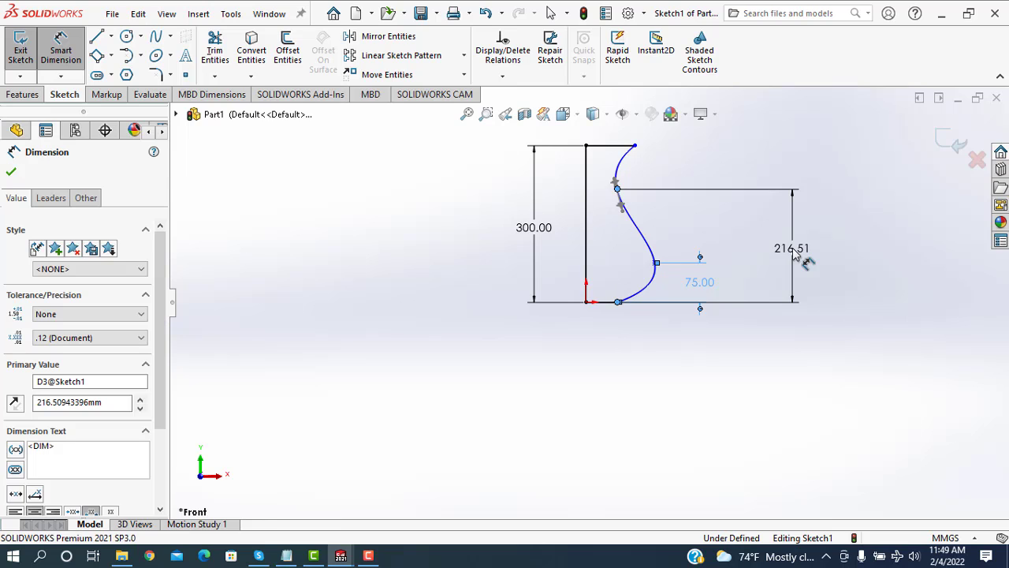
type("200")
key("Escape")
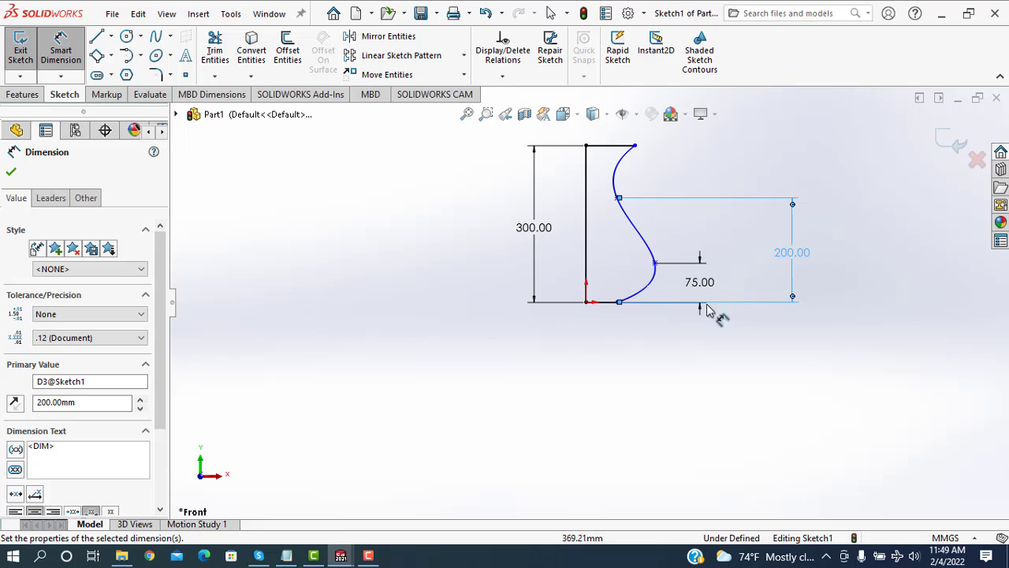
Dimension the horizontal distance from the vertical line to the spline's belly point to 70 mm.
left_click(586, 268)
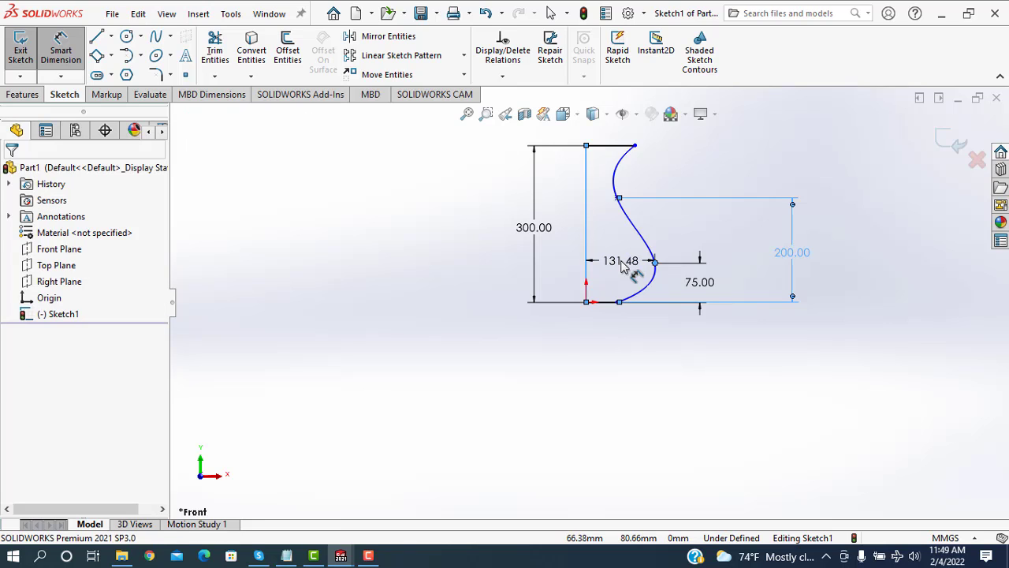
left_click(623, 266)
type("70")
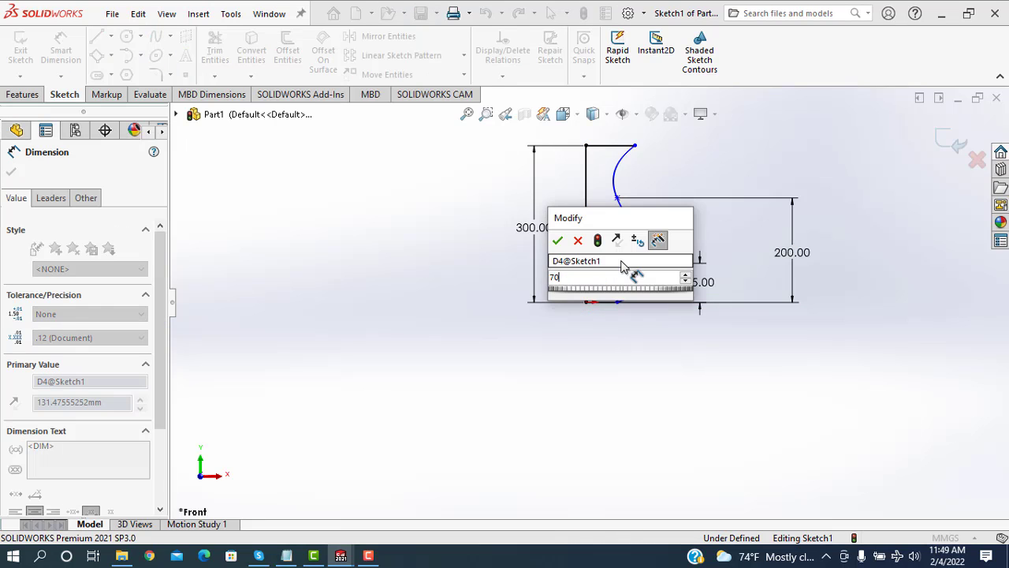
key("Return")
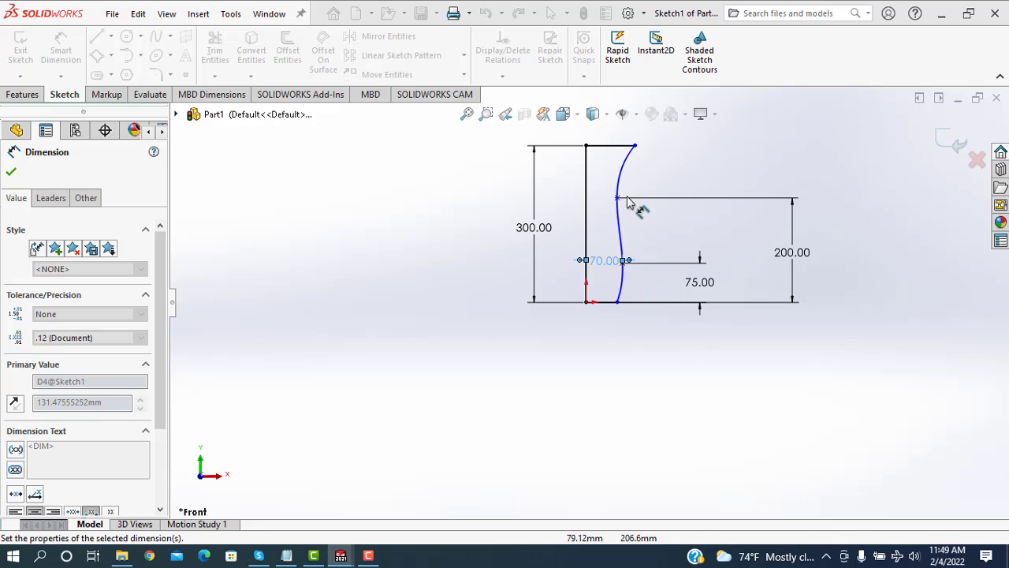
Dimension the horizontal distance from the vertical axis line to the spline's neck point to 30 mm.
left_click(616, 199)
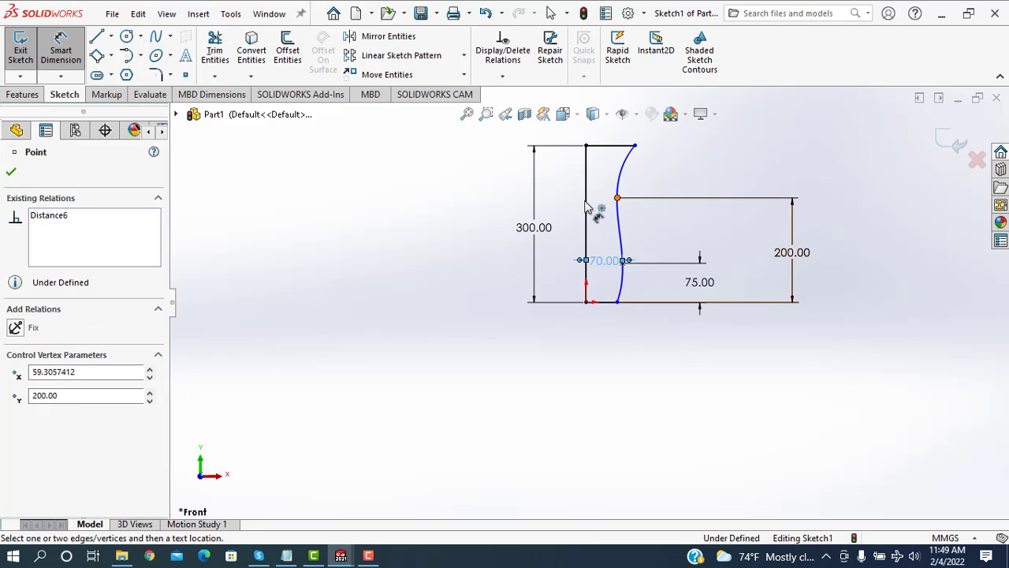
left_click(587, 199)
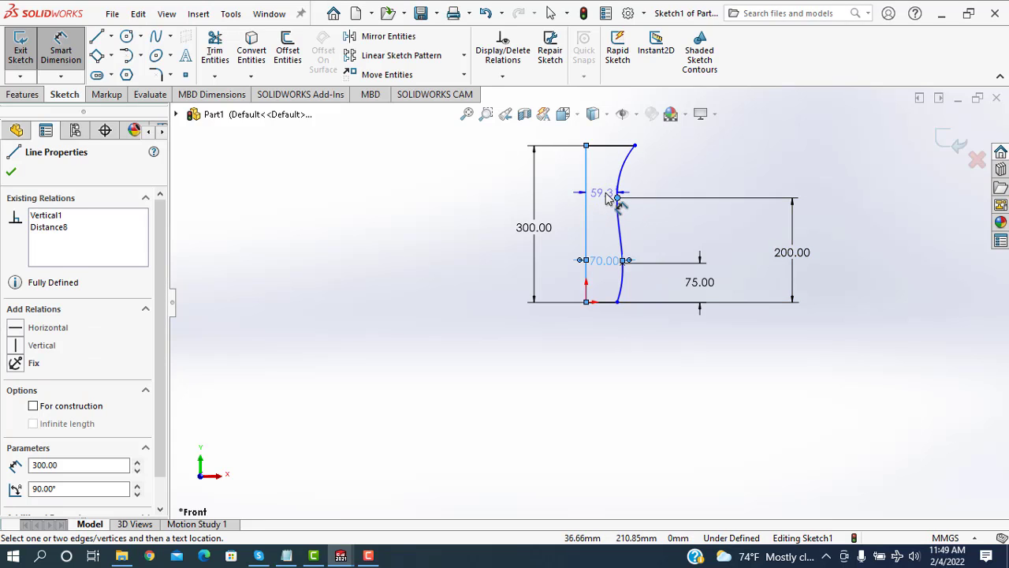
left_click(615, 198)
left_click(608, 197)
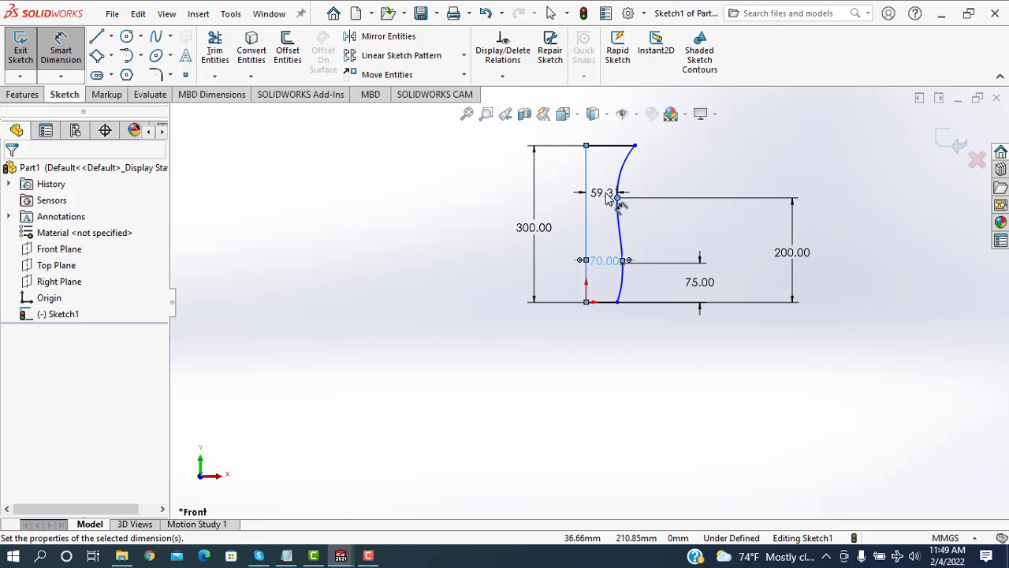
type("30")
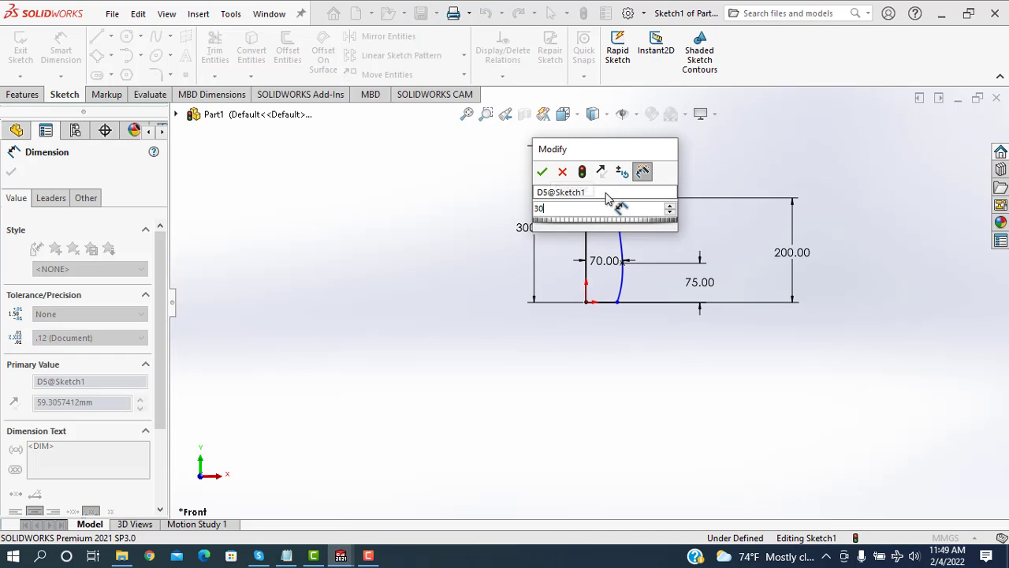
key("Return")
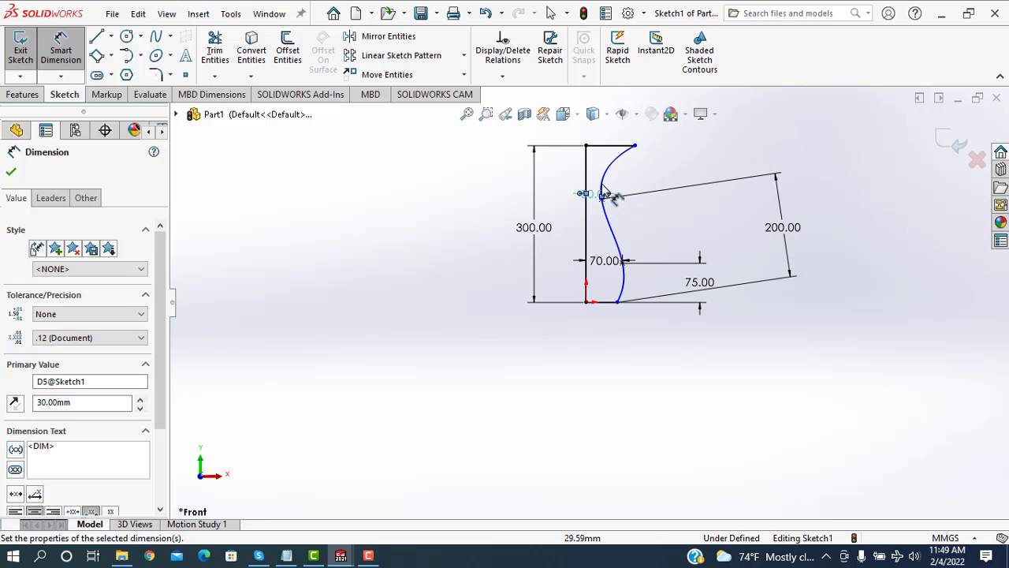
Dimension the length of the profile's base line to 30 mm.
left_click(599, 337)
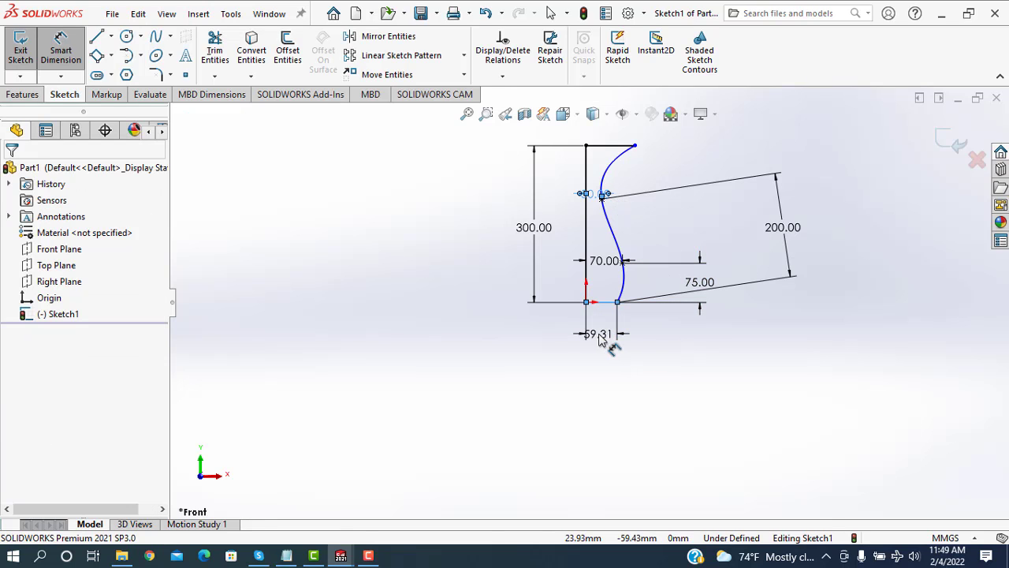
left_click(599, 337)
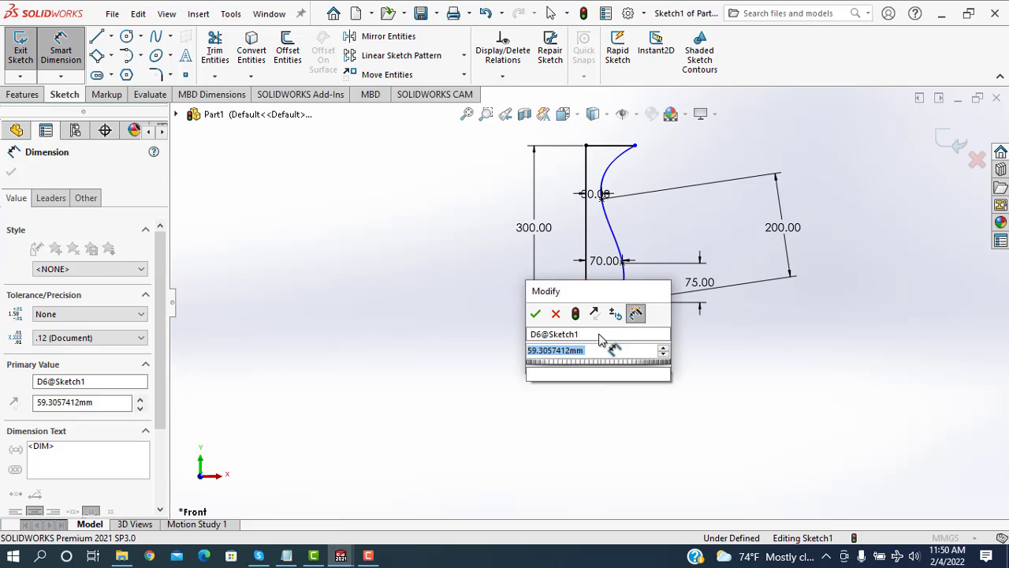
type("60")
key("Return")
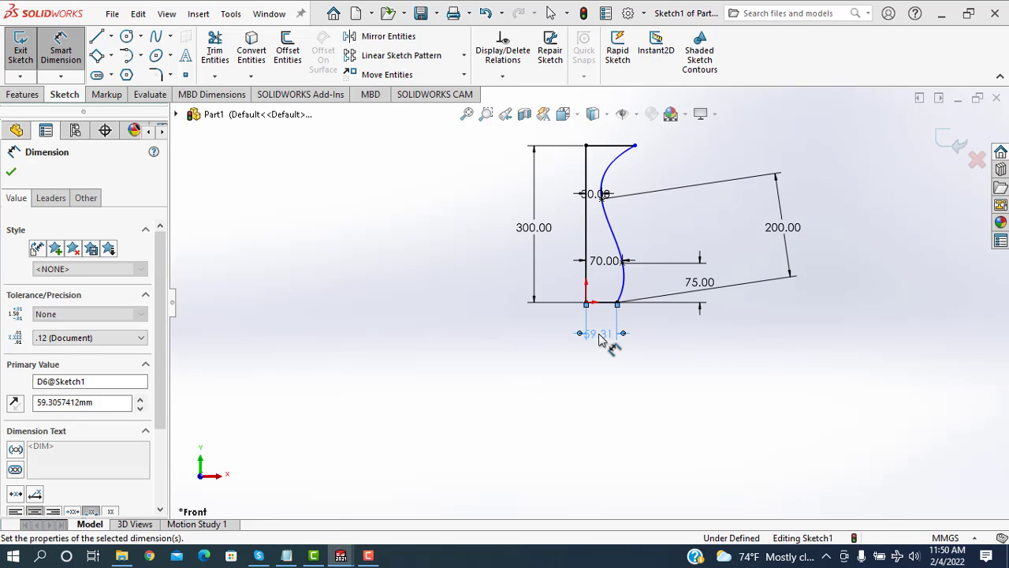
Dimension the profile's top line to 60 mm and exit the sketch.
left_click(610, 145)
left_click(607, 134)
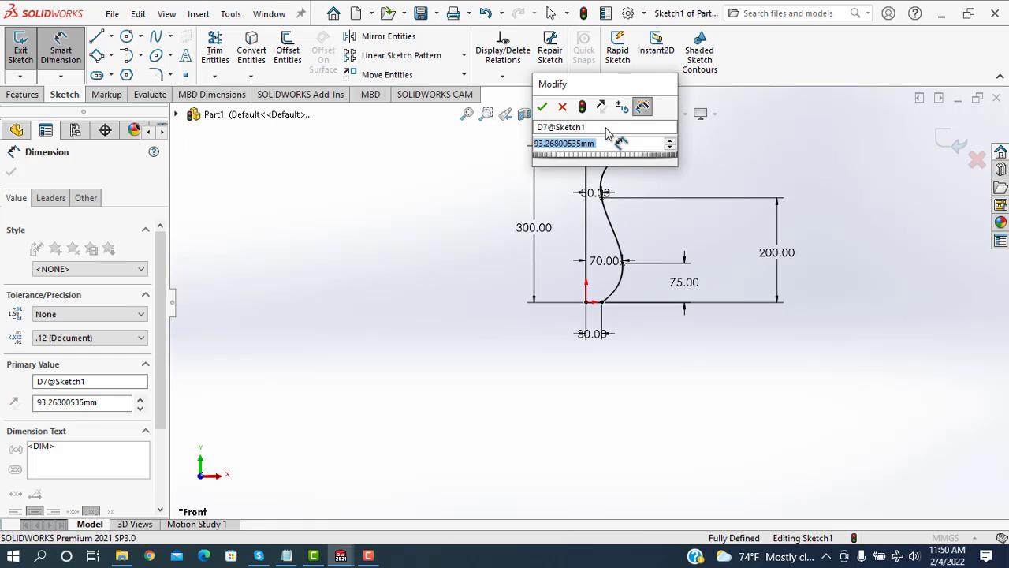
type("60")
key("Return")
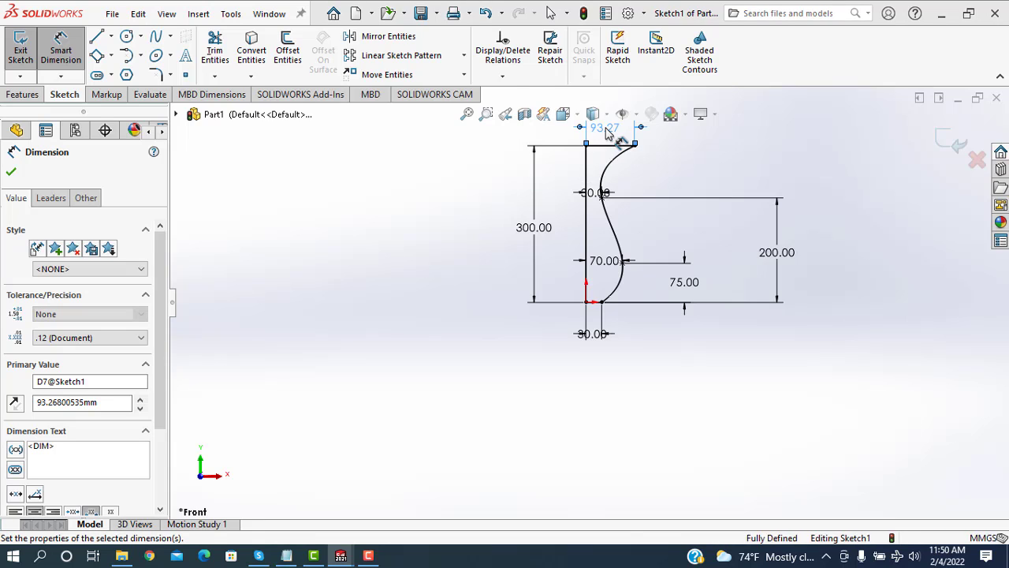
left_click(12, 173)
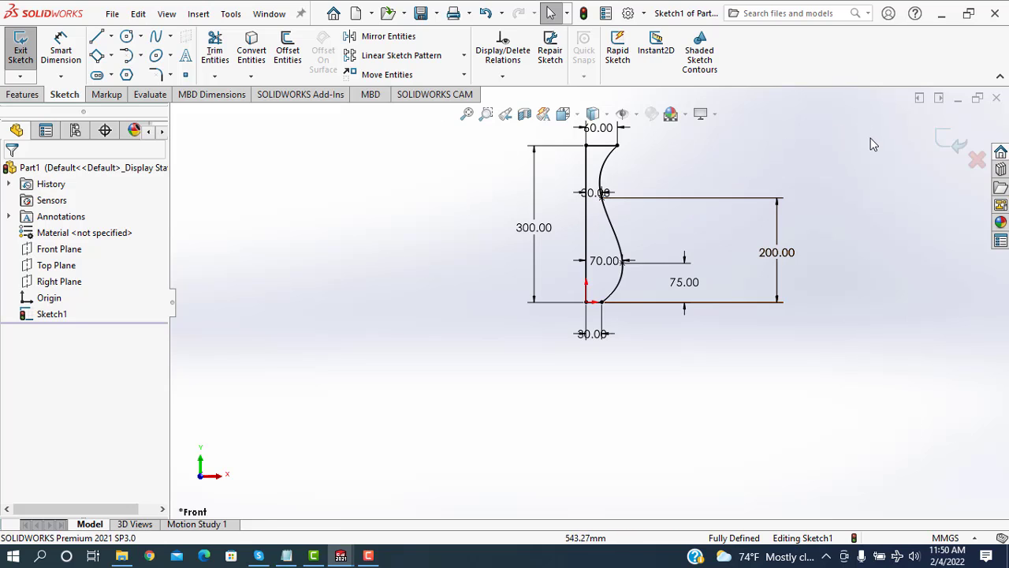
left_click(951, 148)
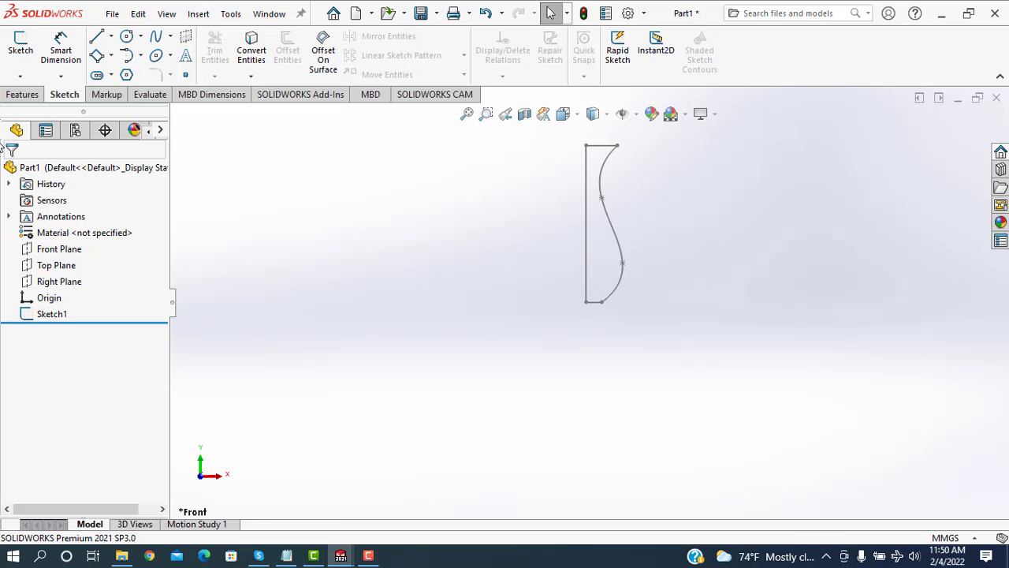
Revolve the closed vase profile 360 degrees about its 300 mm vertical line.
left_click(32, 99)
left_click(68, 63)
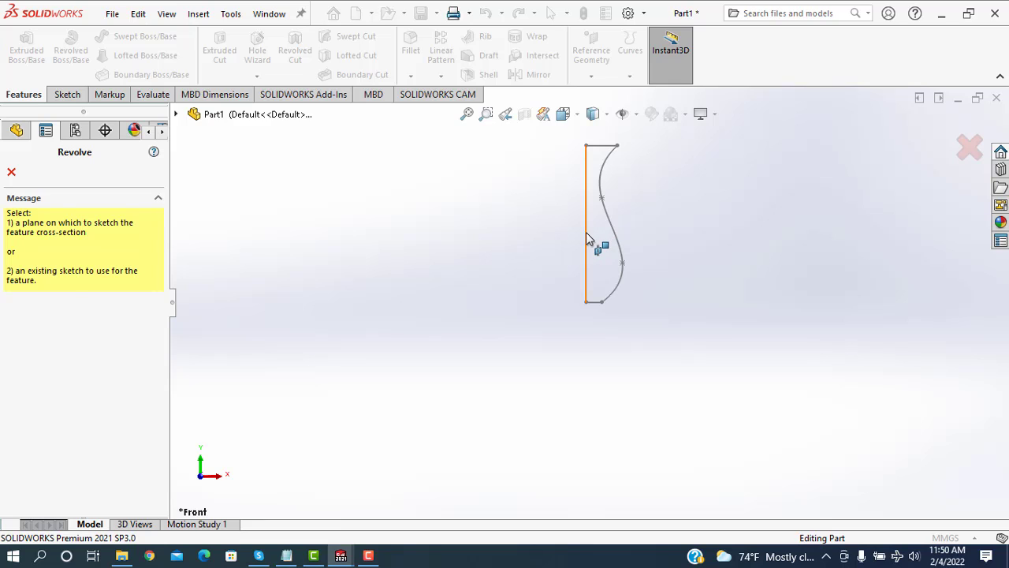
key("Escape")
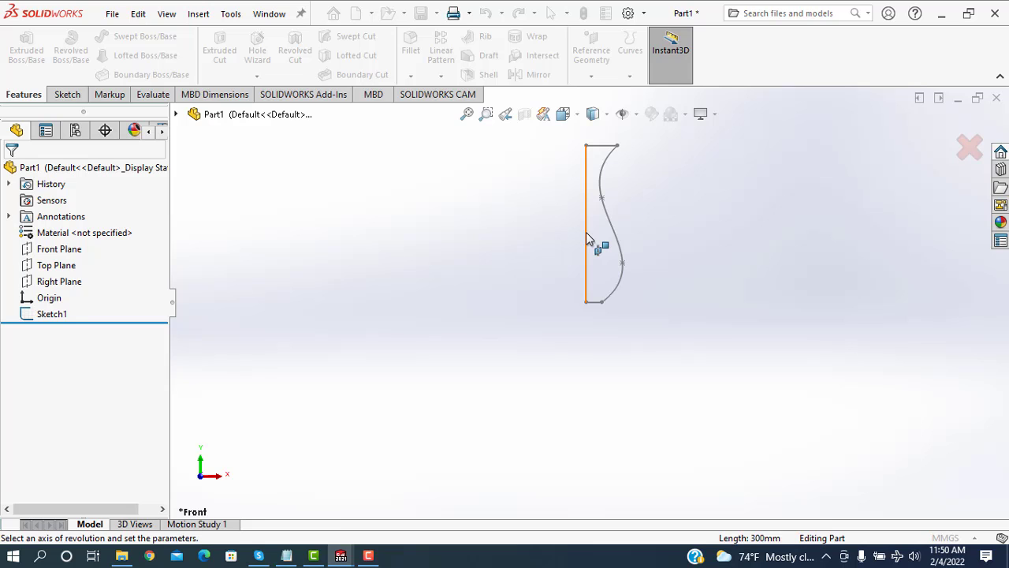
left_click(586, 232)
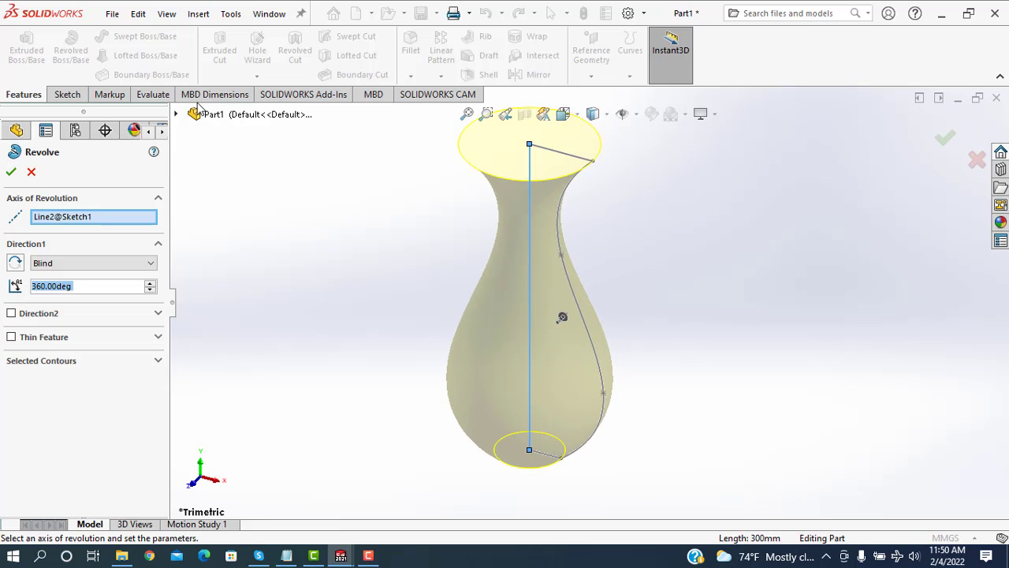
left_click(10, 171)
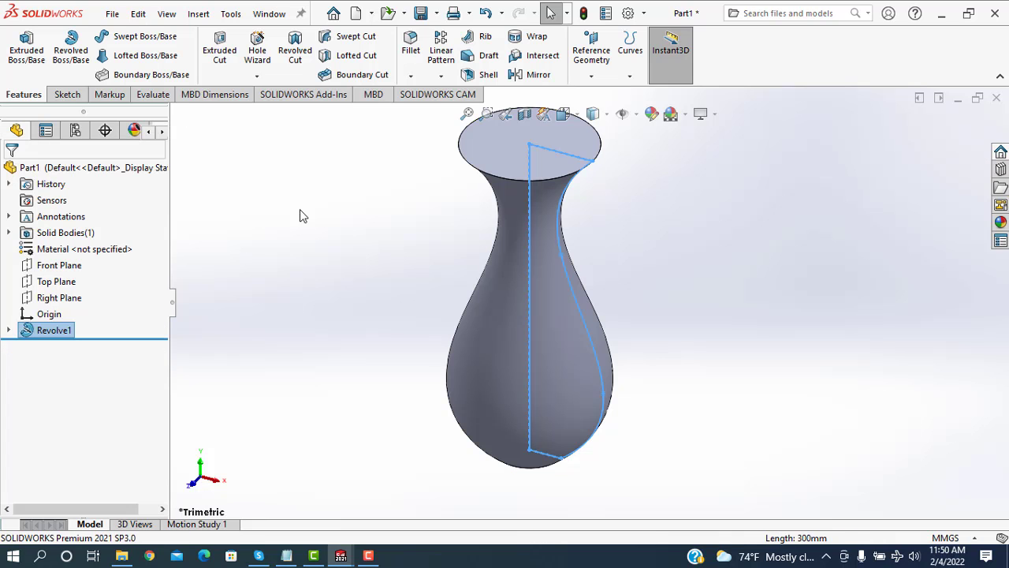
In a new Front Plane sketch, draw a vertical centerline from the midpoint of the vase's top edge down to the origin.
left_click(49, 266)
left_click(130, 242)
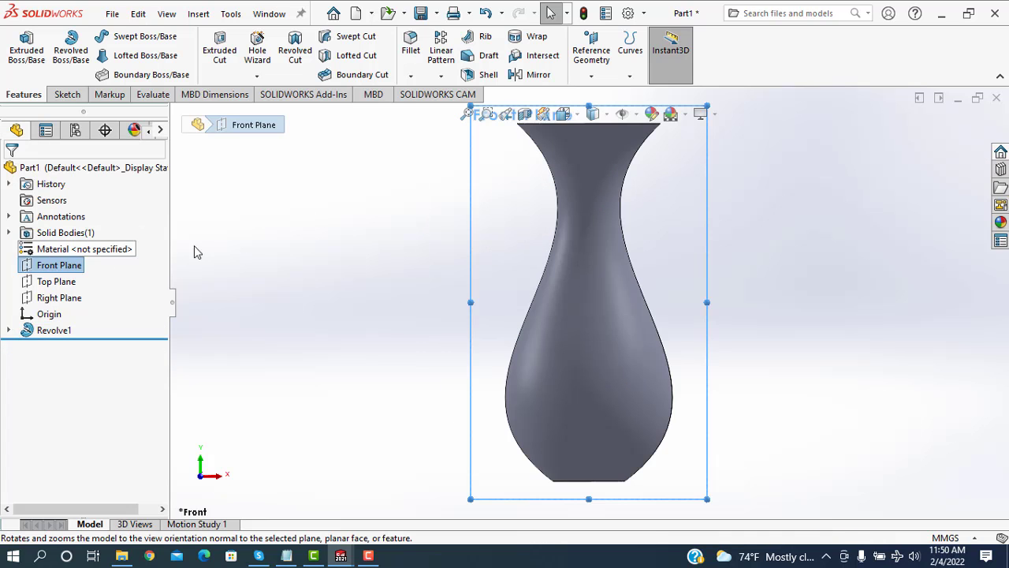
right_click(472, 323)
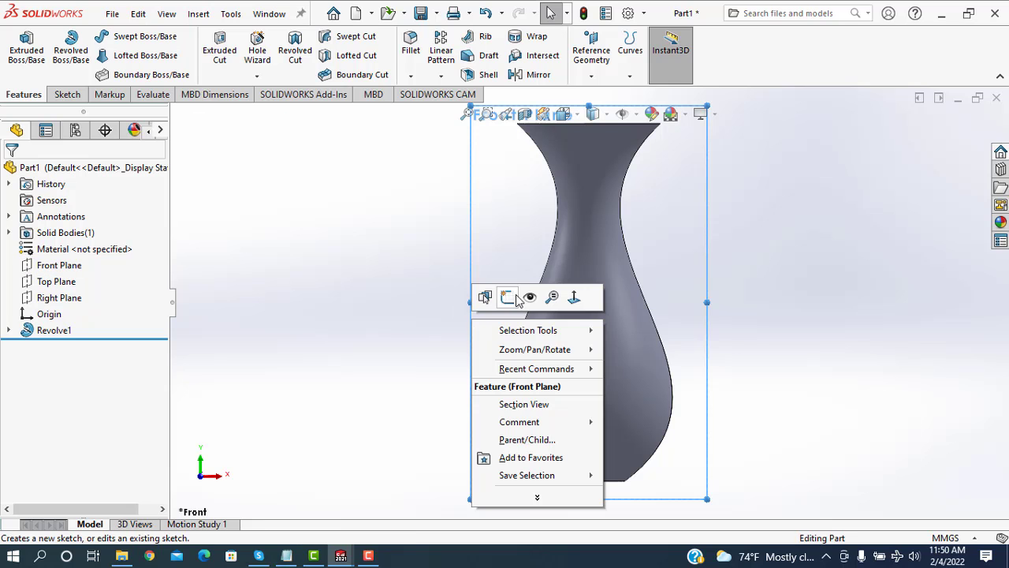
left_click(507, 297)
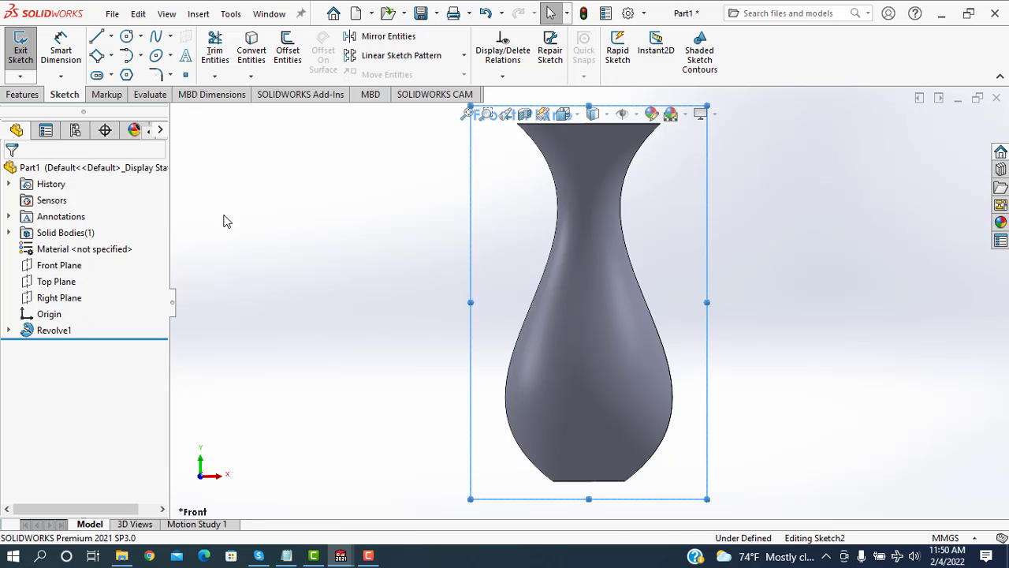
left_click(113, 45)
left_click(130, 73)
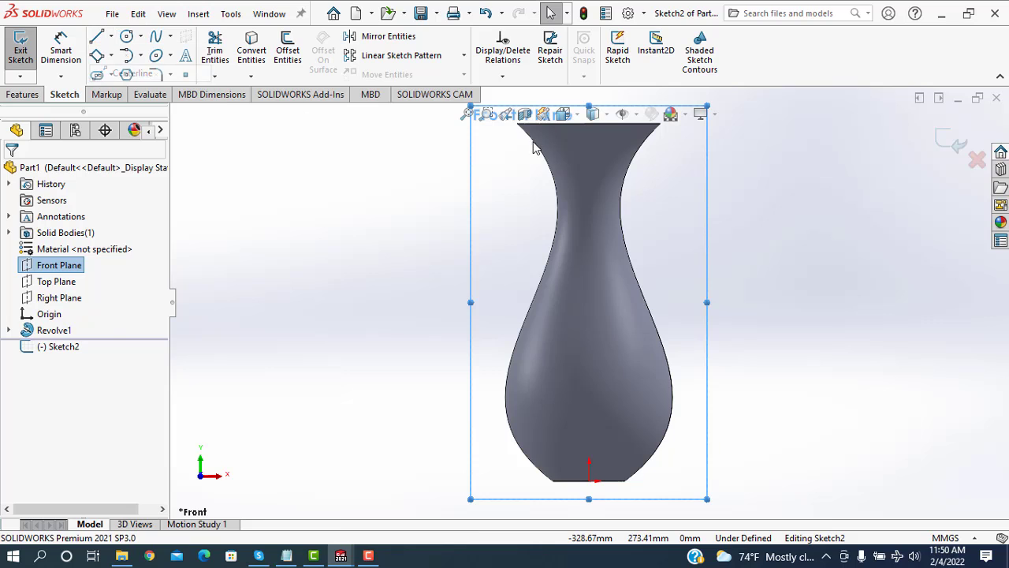
left_click(589, 125)
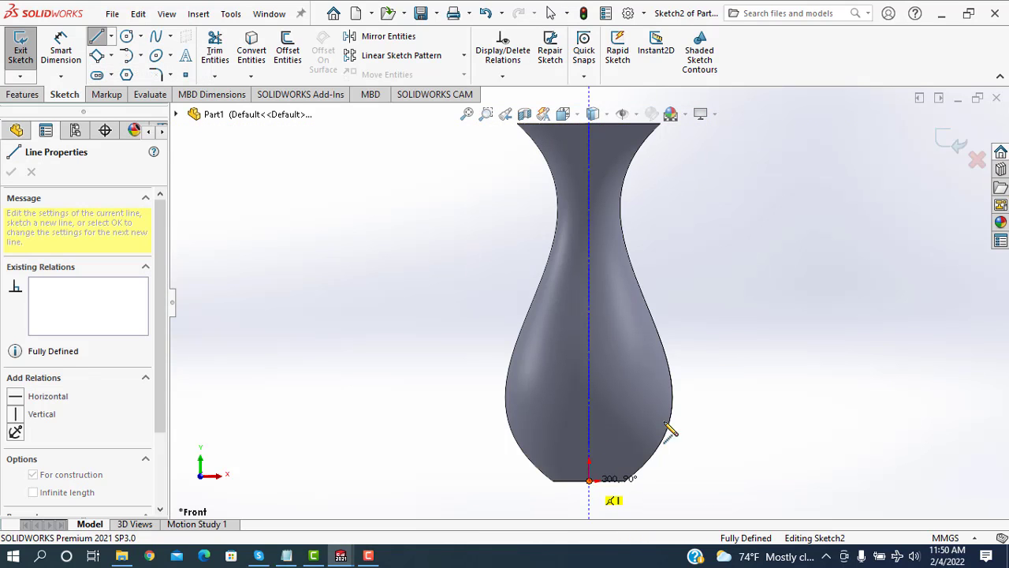
left_click(589, 479)
right_click(727, 382)
left_click(764, 390)
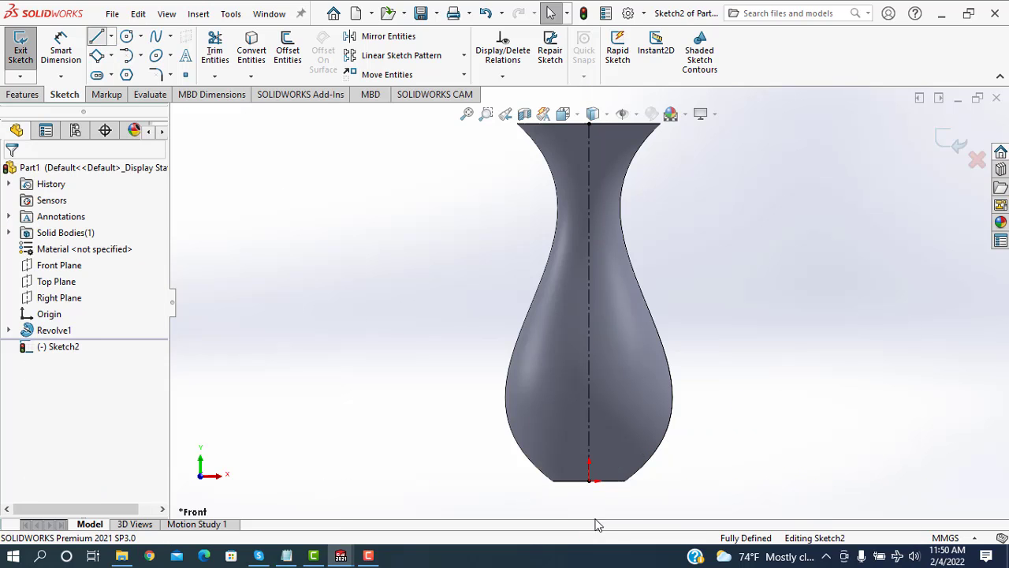
Sketch a four-point spline from the base corner through the belly silhouette and inside the neck to the top edge, about 30 mm off the centerline.
left_click(157, 39)
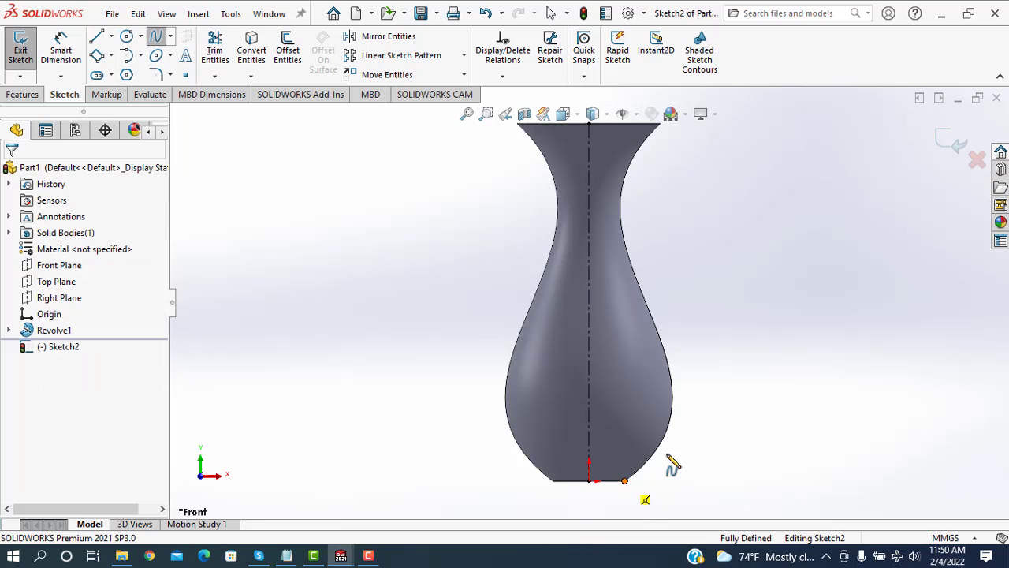
left_click(675, 422)
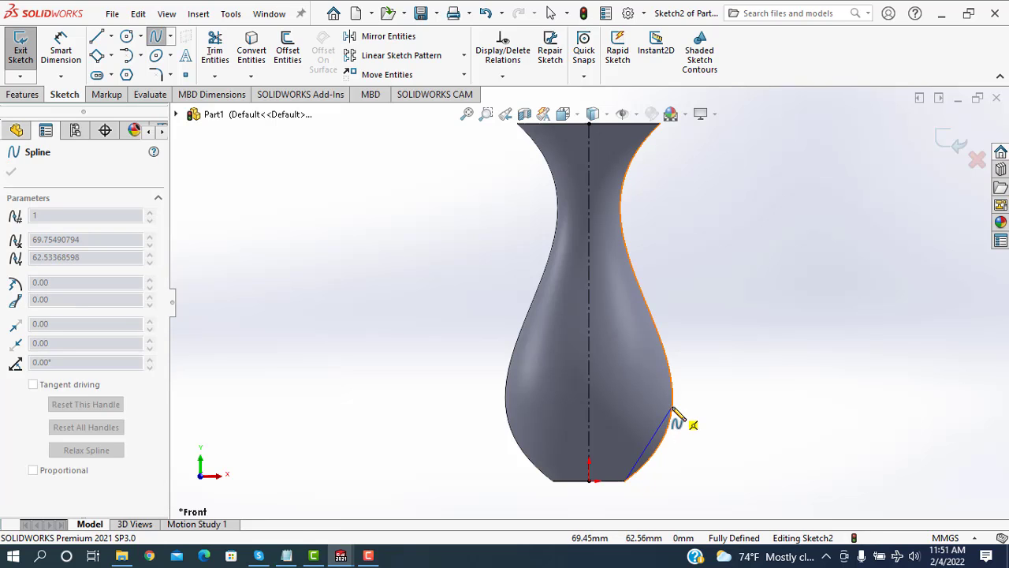
left_click(673, 408)
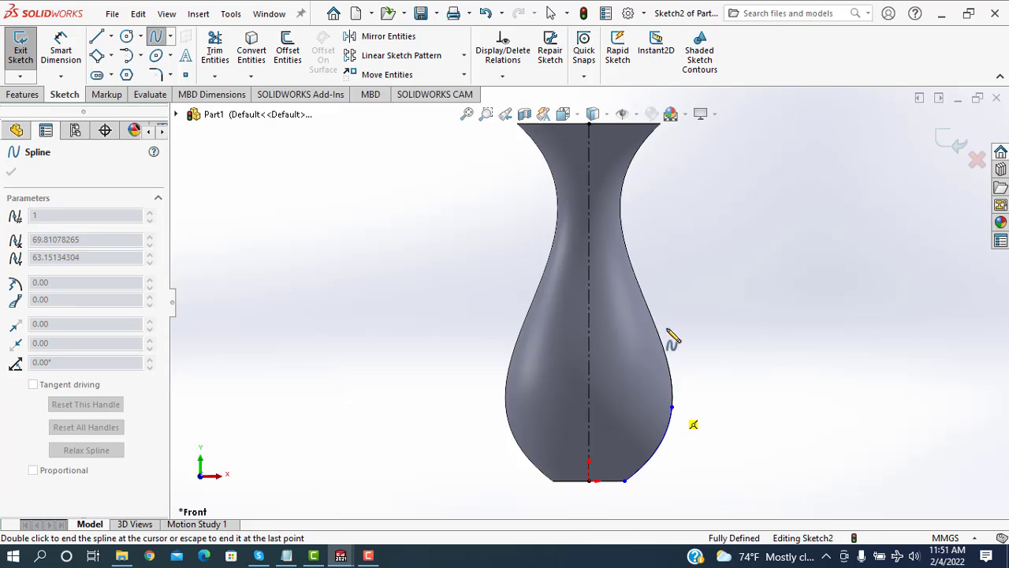
left_click(606, 226)
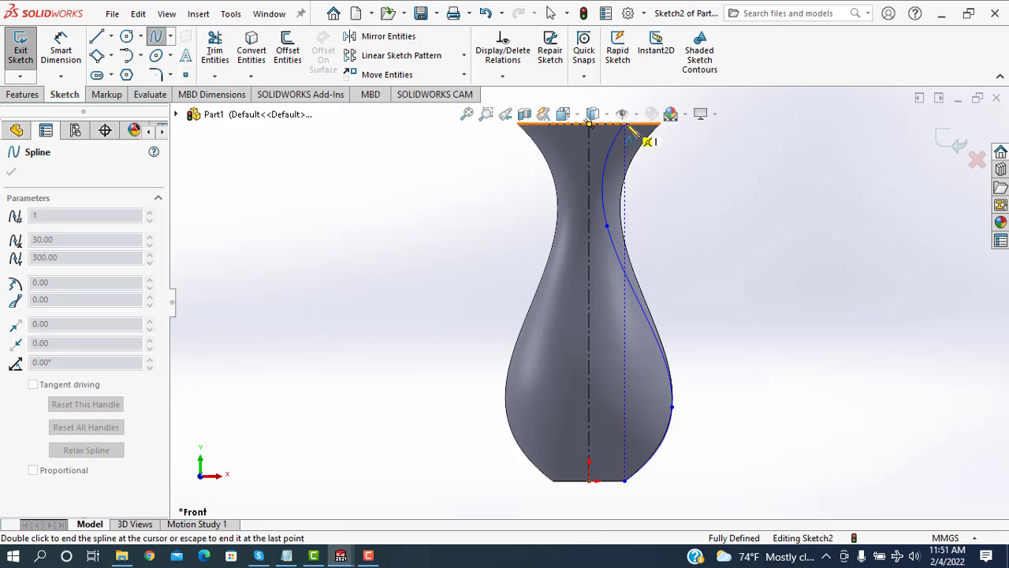
left_click(626, 124)
right_click(785, 200)
left_click(796, 208)
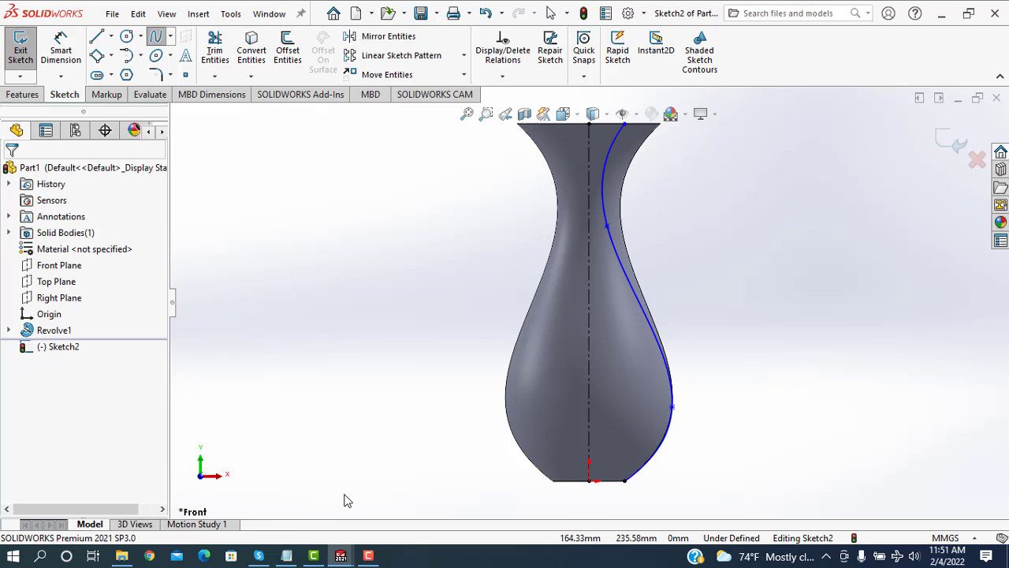
Dimension the height of the new spline's belly point above its base endpoint to 75 mm.
left_click(61, 49)
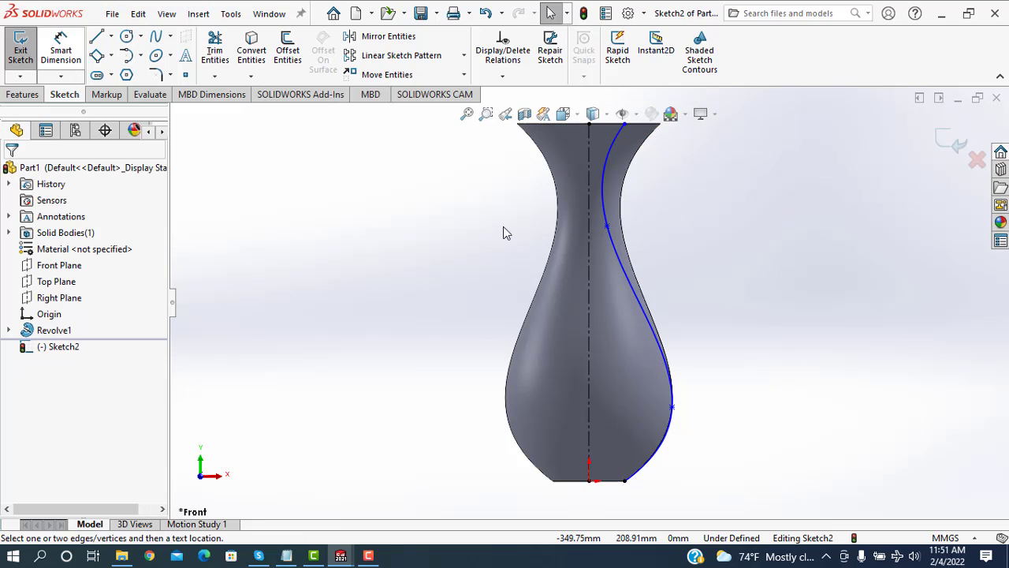
left_click(625, 480)
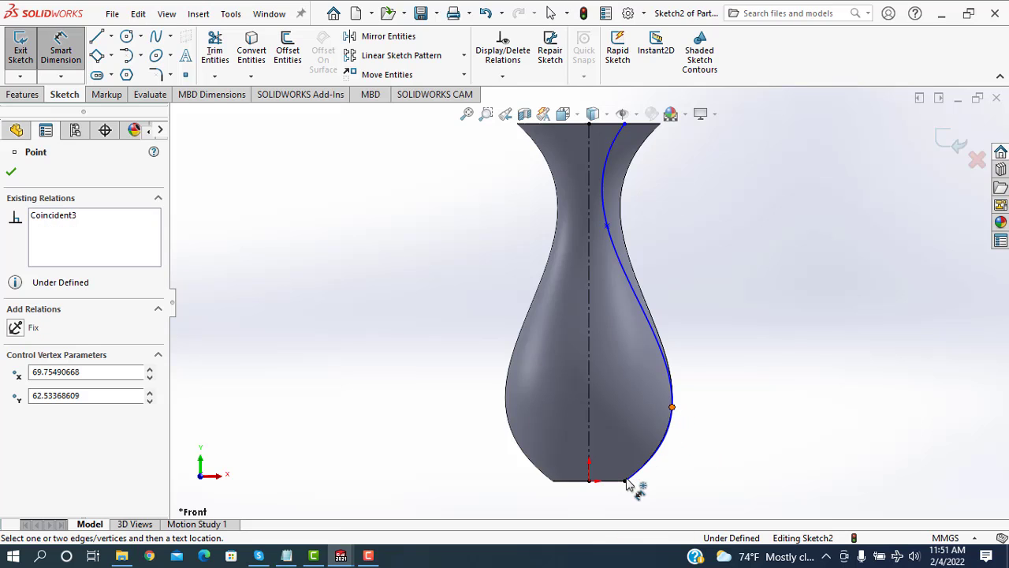
left_click(730, 467)
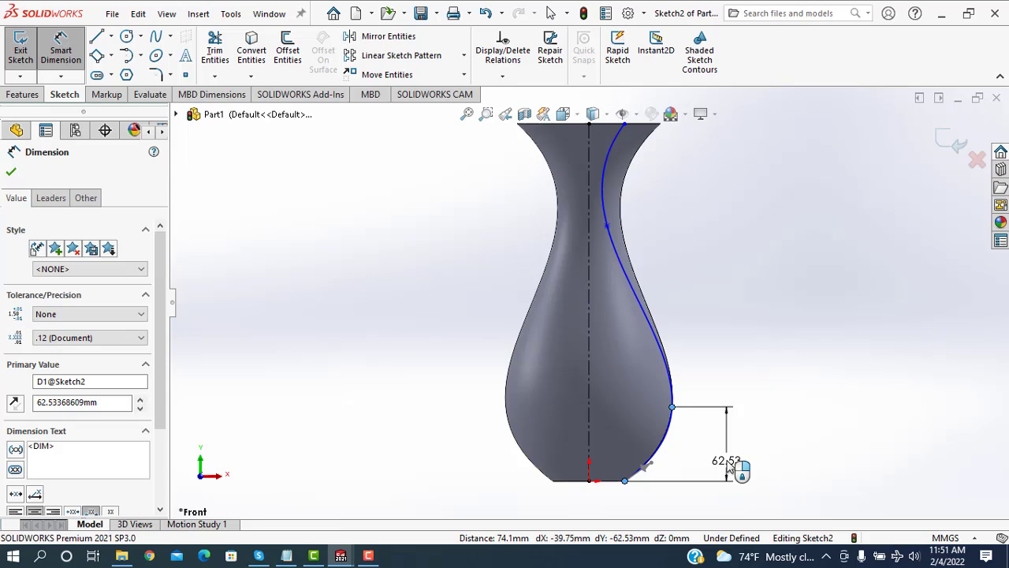
type("75")
key("Return")
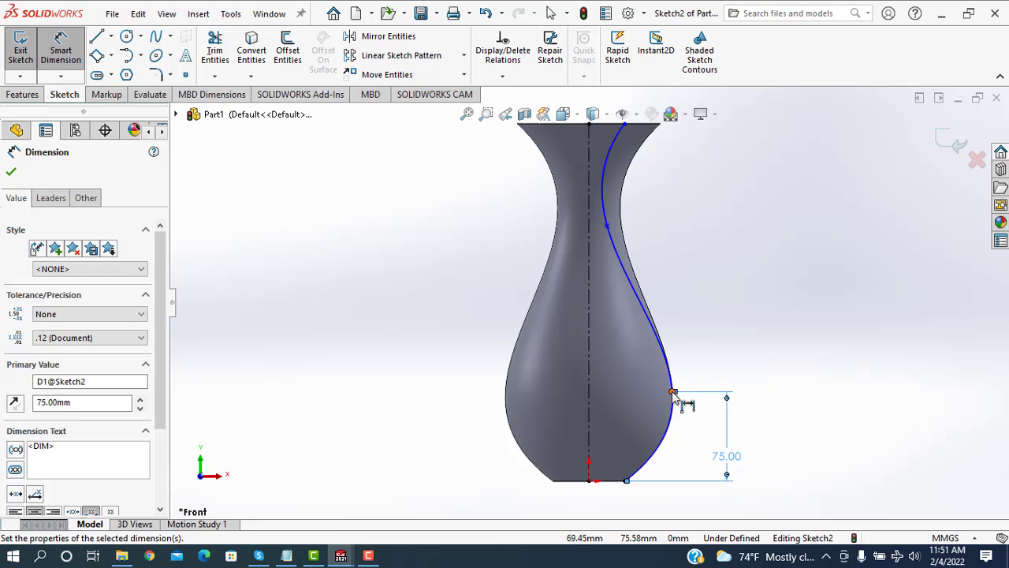
Add a driven horizontal dimension between the centerline and the new spline's belly point.
left_click(675, 393)
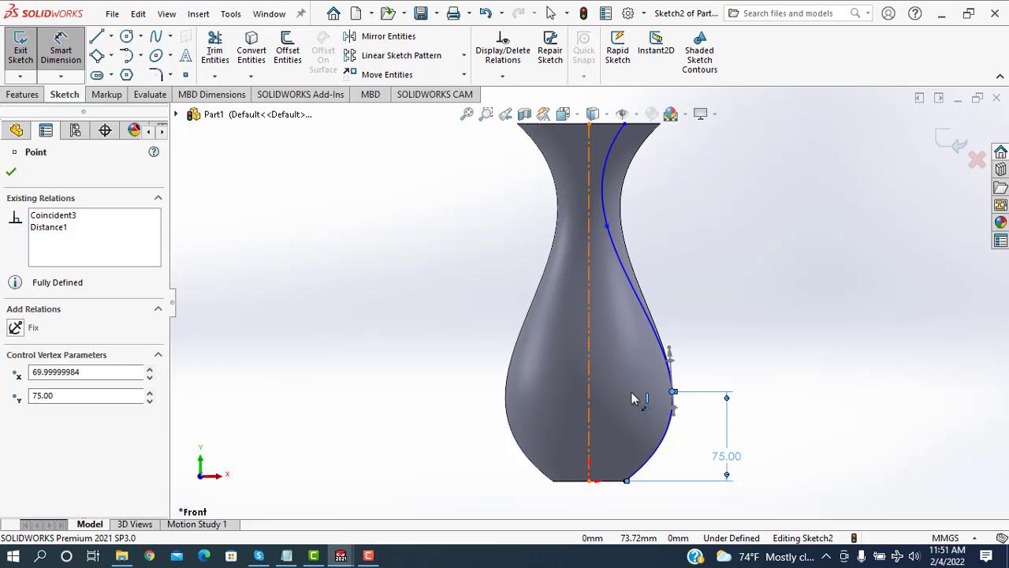
left_click(589, 393)
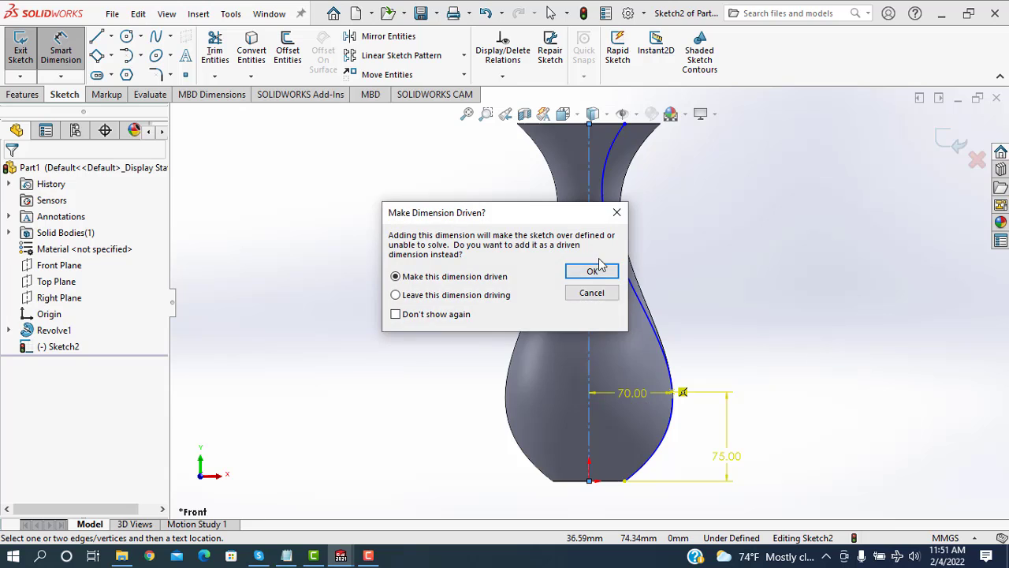
left_click(603, 272)
Dimension the horizontal distance between the centerline and the new spline's neck point to 17 mm.
left_click(610, 222)
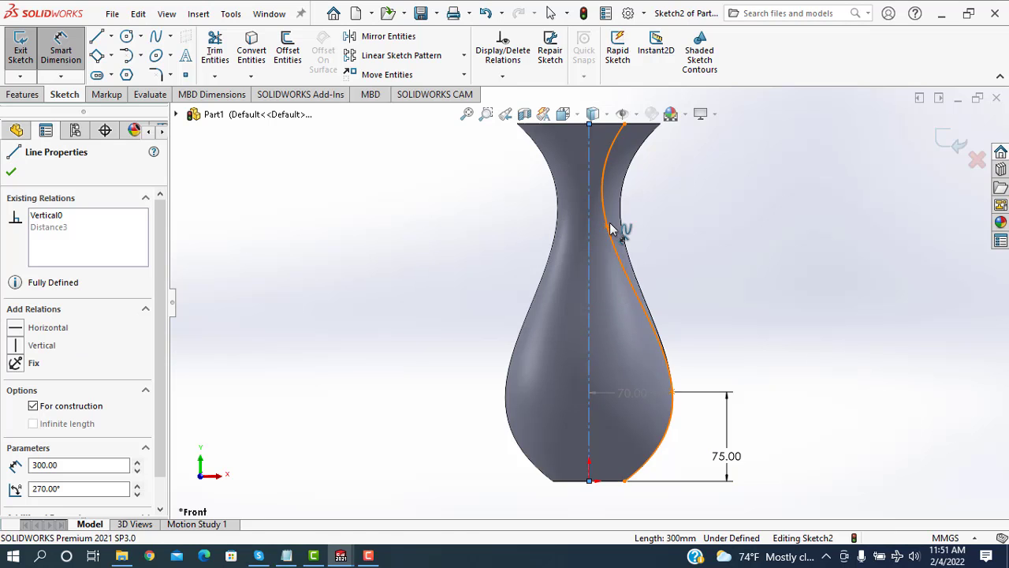
left_click(604, 228)
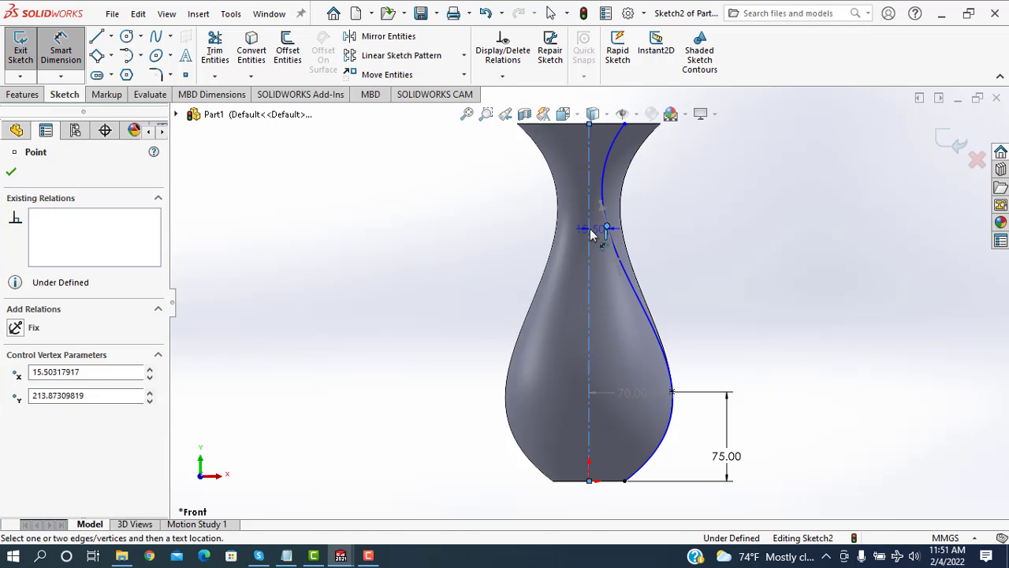
left_click(608, 263)
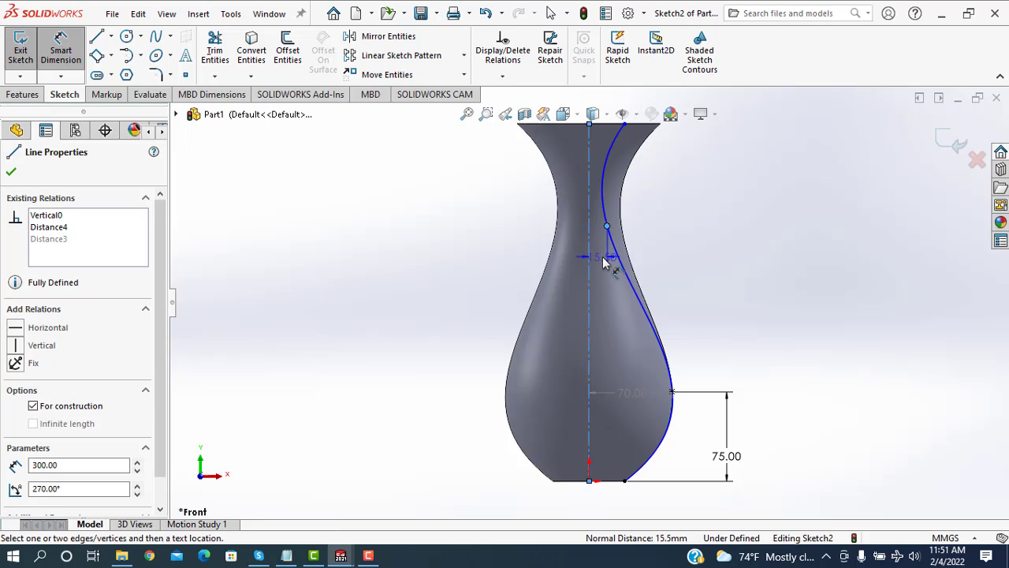
key("Escape")
left_click(603, 263)
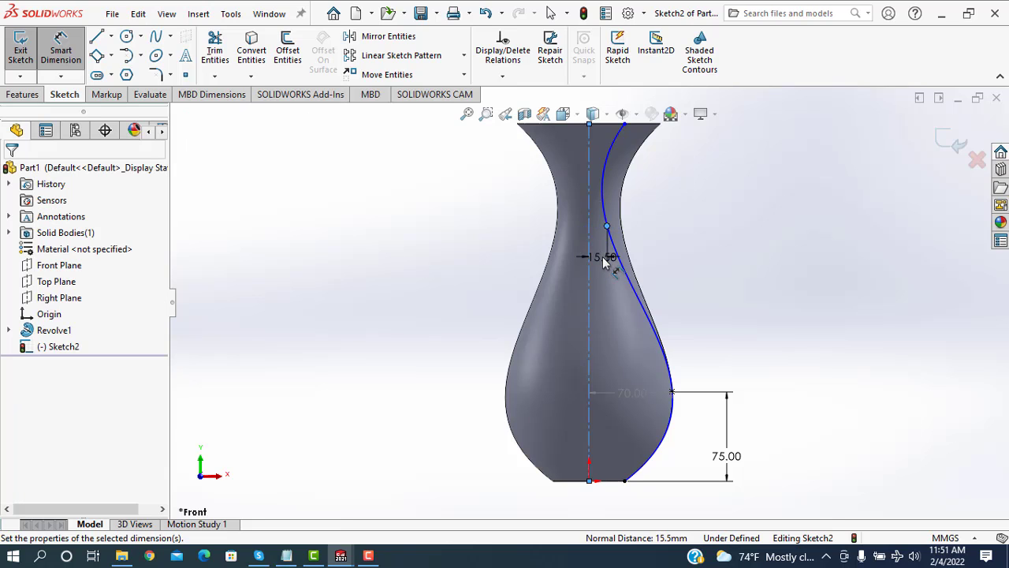
type("7")
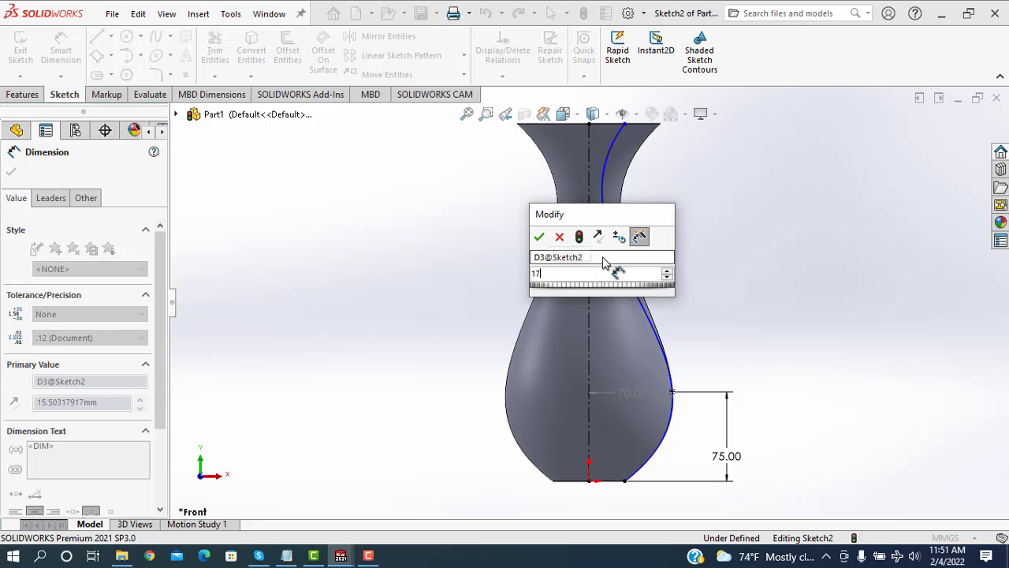
key("Return")
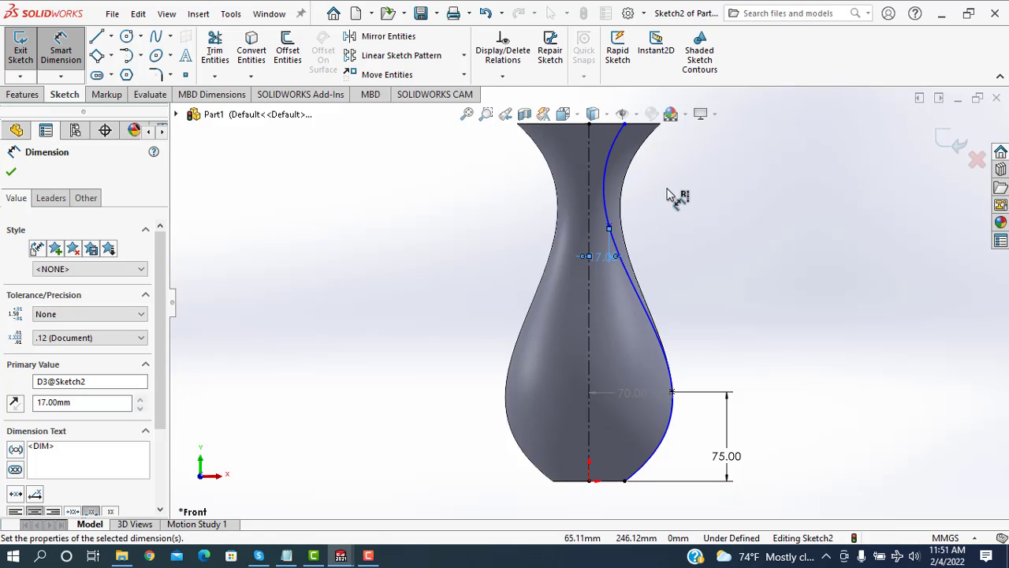
Dimension the horizontal distance between the spline's top endpoint and the outer corner of the vase's rim to 20 mm.
key("f")
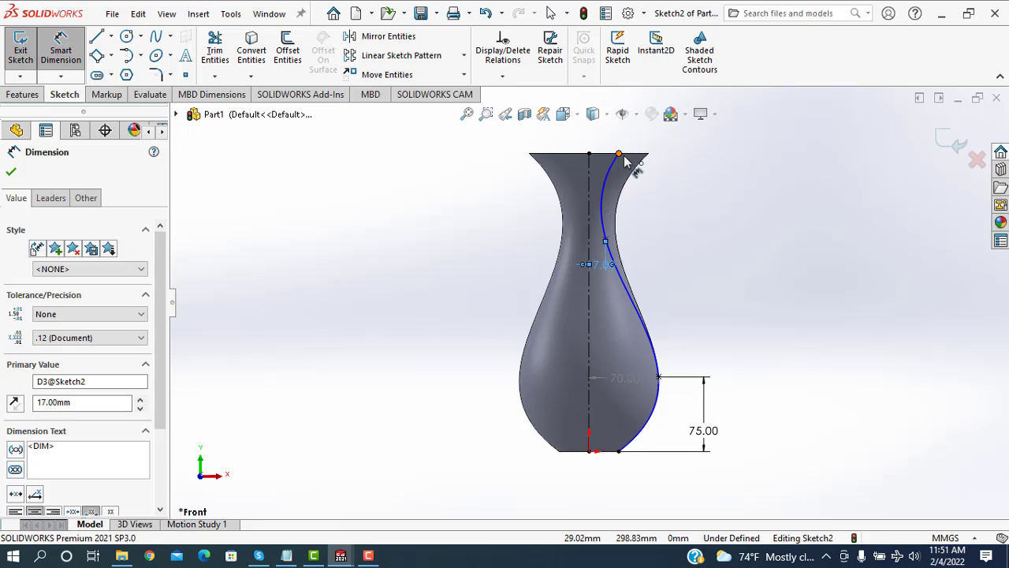
left_click(649, 154)
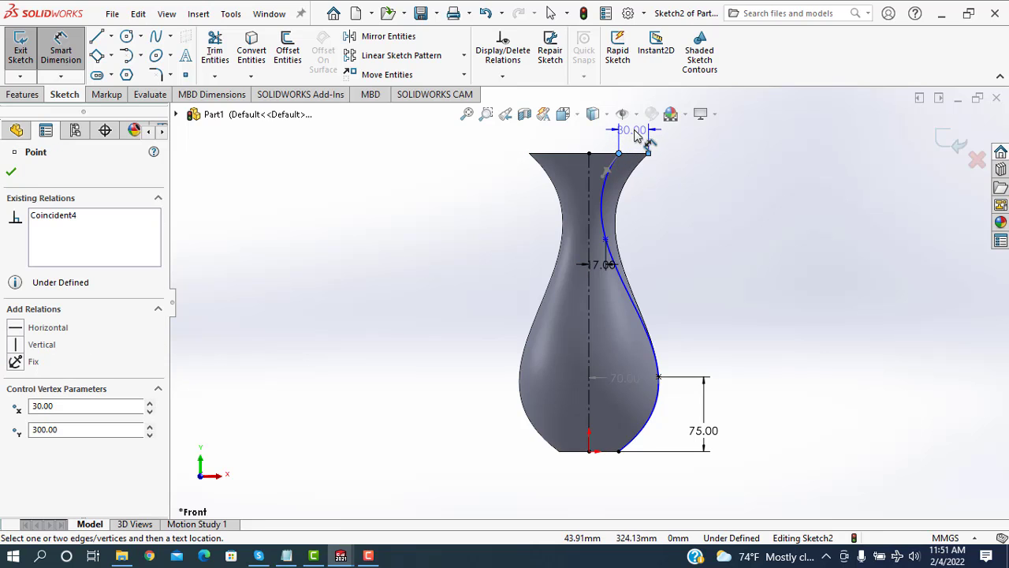
left_click(636, 135)
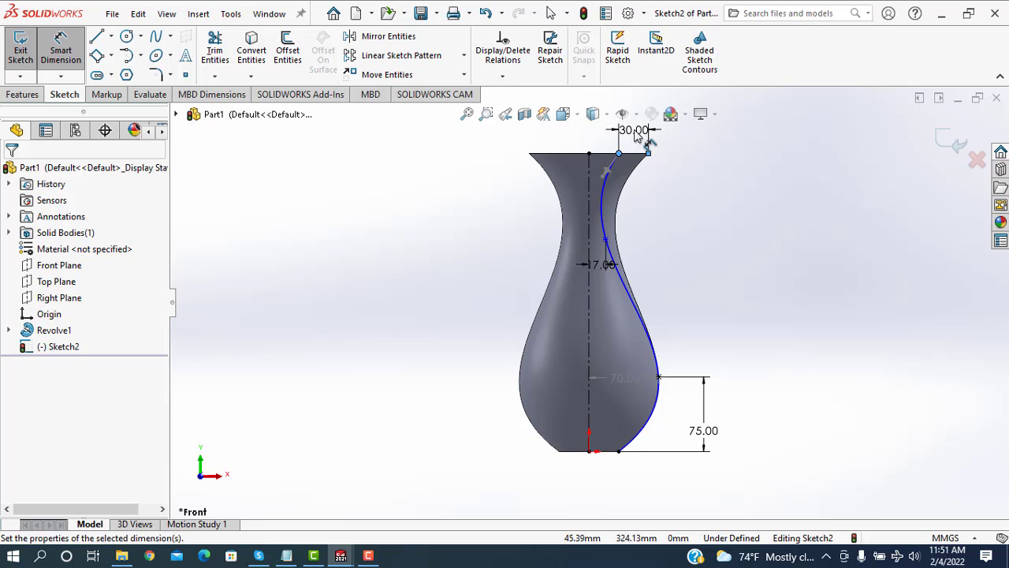
type("22")
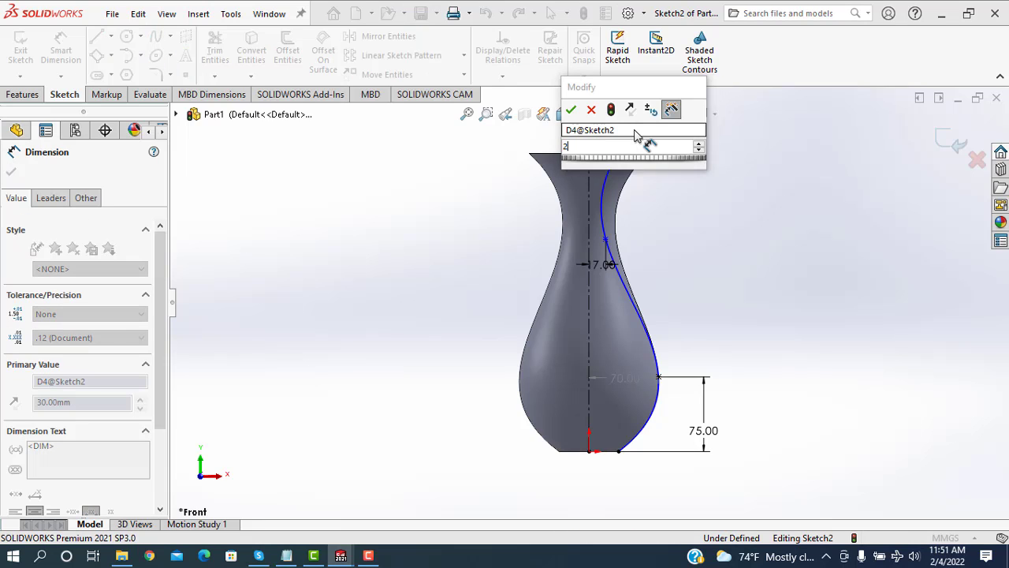
key("BackSpace")
key("BackSpace")
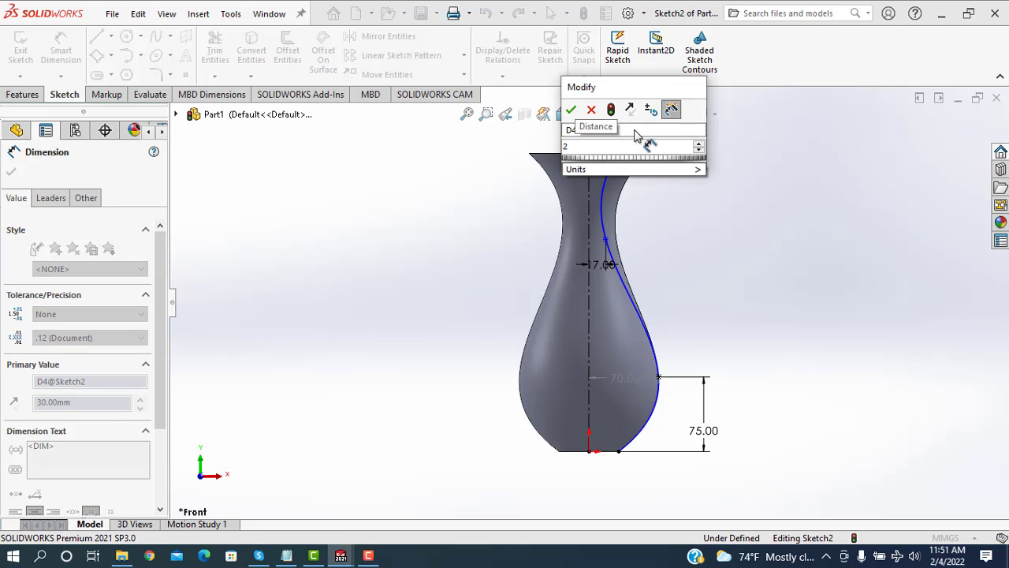
type("20")
key("Return")
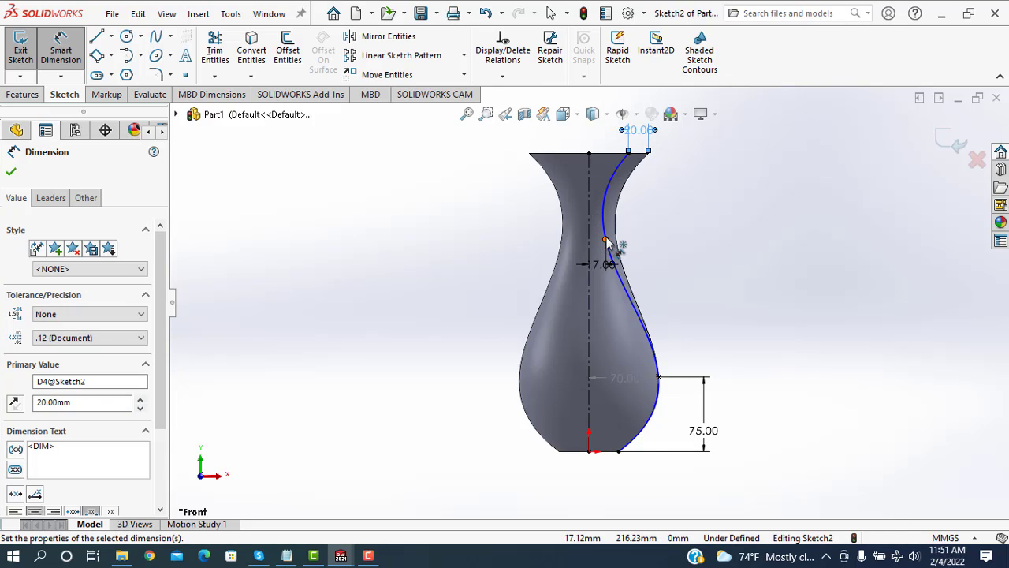
Dimension the height of the spline's neck point above its base endpoint to 200 mm and exit the sketch.
left_click(620, 450)
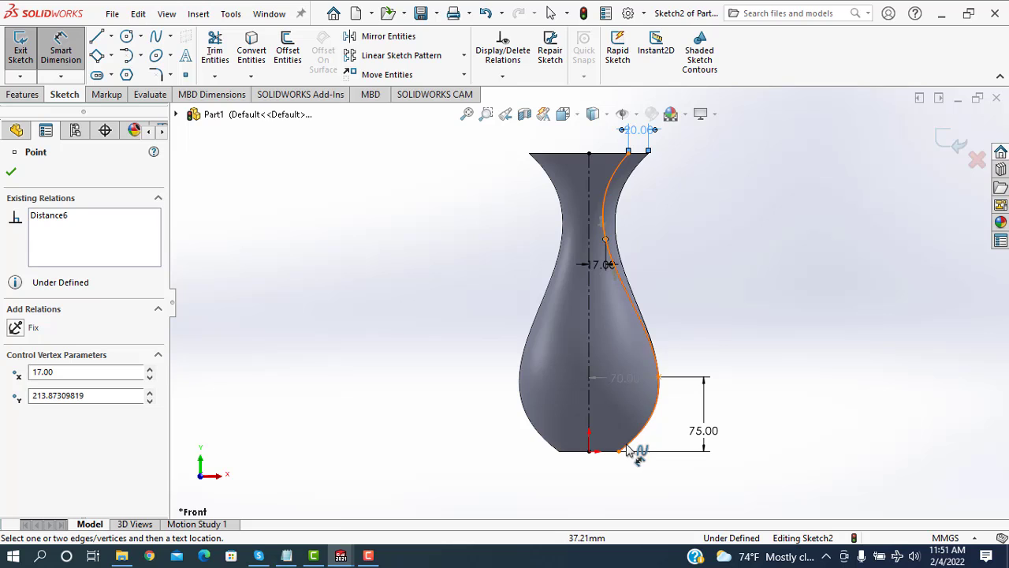
left_click(620, 451)
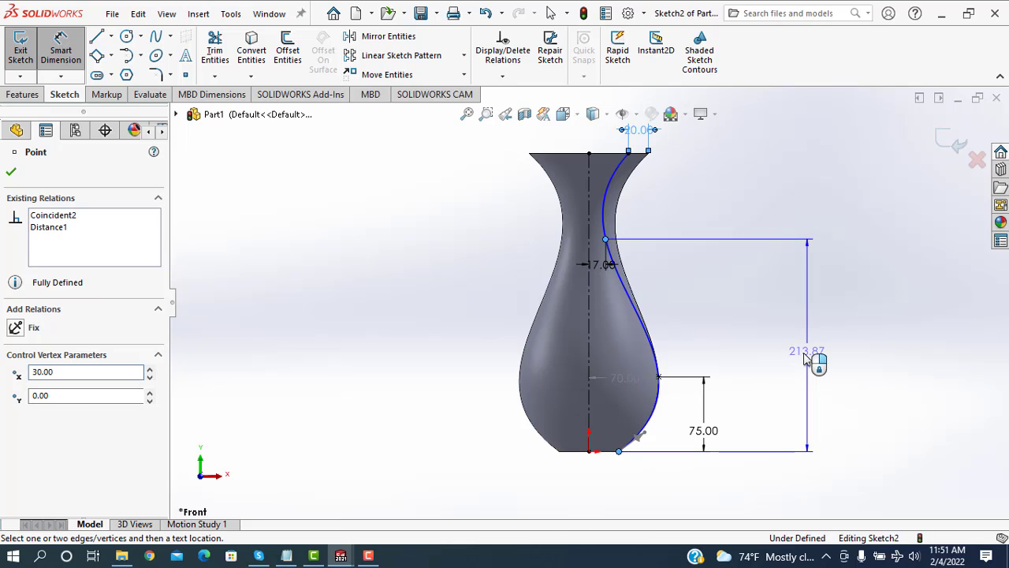
left_click(804, 352)
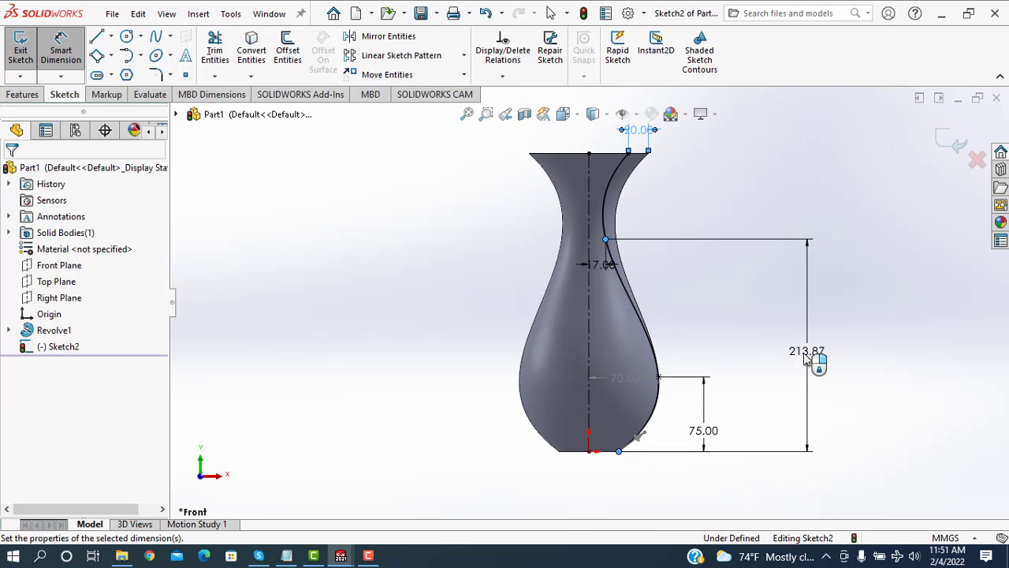
type("200")
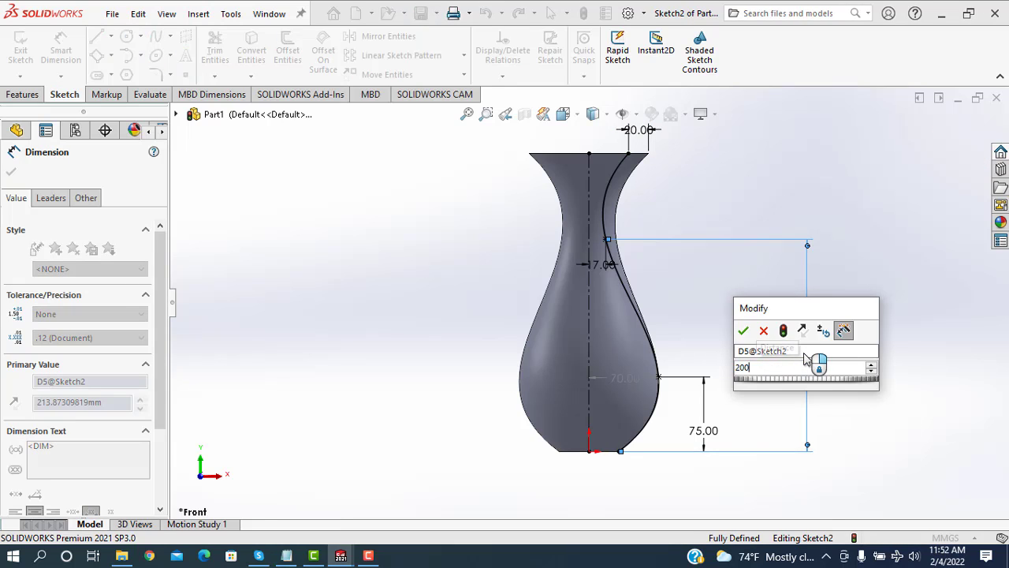
key("Escape")
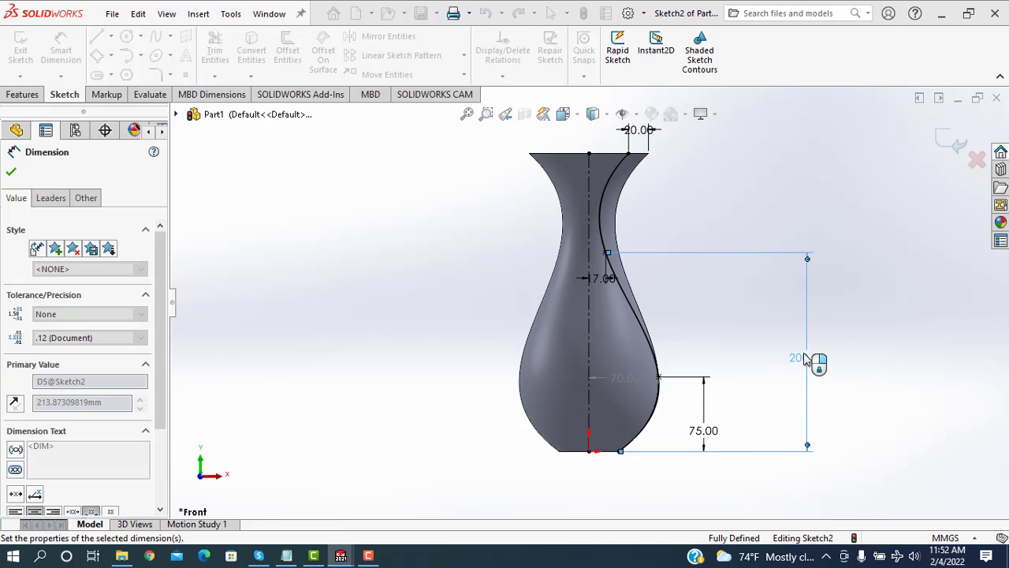
left_click(11, 174)
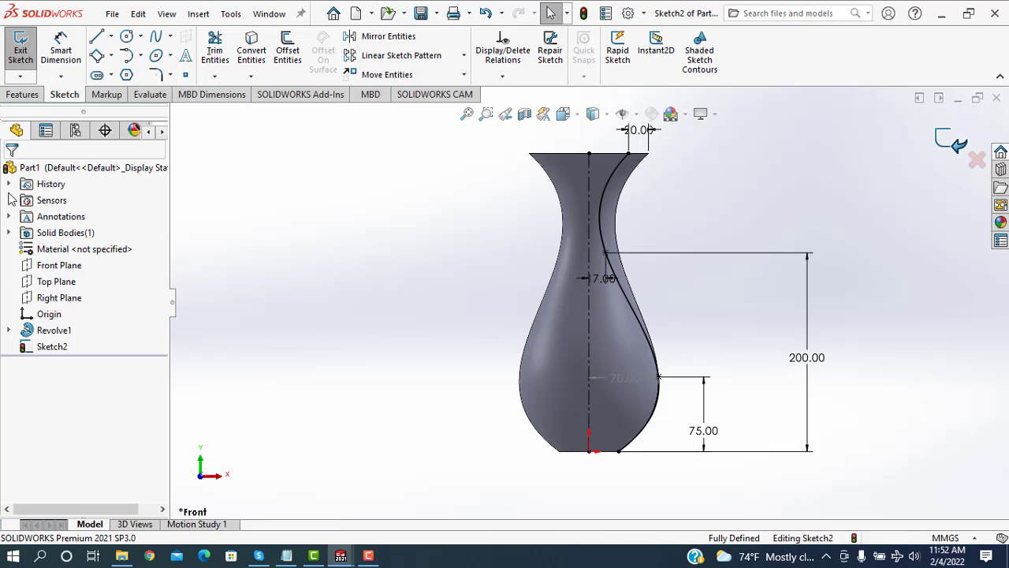
left_click(20, 49)
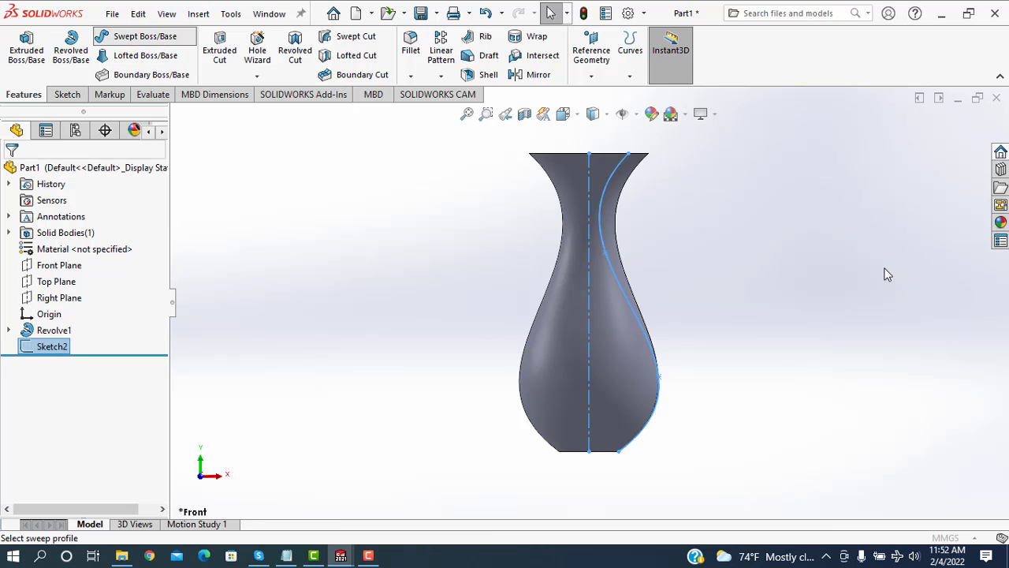
Create a swept boss along the new spline with a 40 mm circular profile, aligned with the end faces.
middle_click_drag(798, 196, 777, 285)
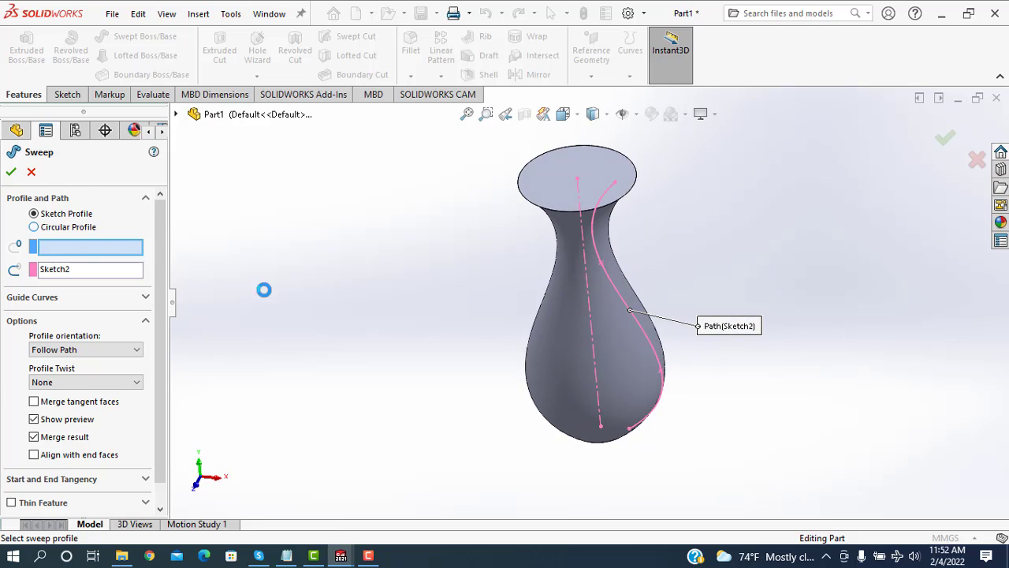
middle_click_drag(425, 347, 518, 222)
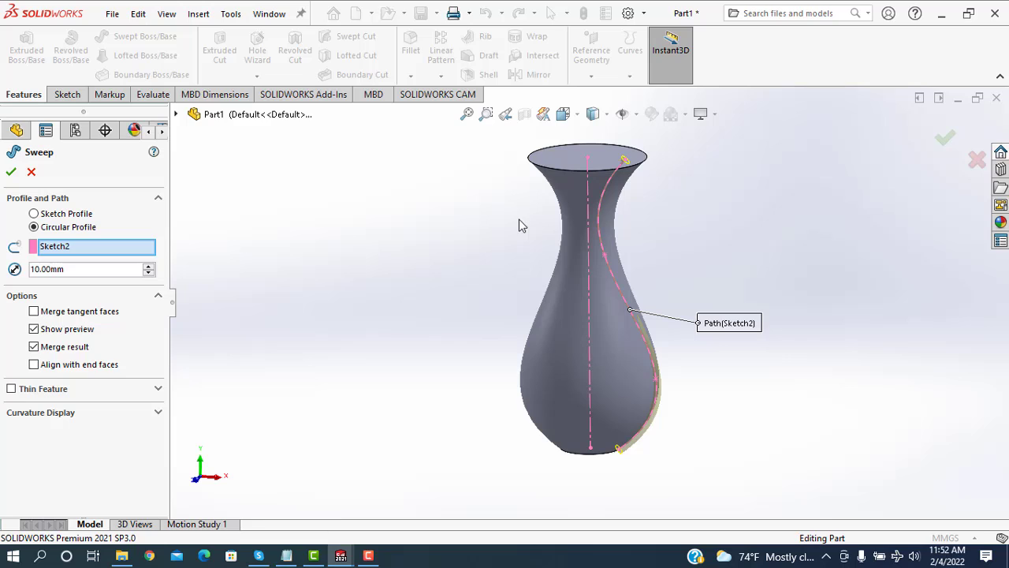
double_click(71, 270)
type("40")
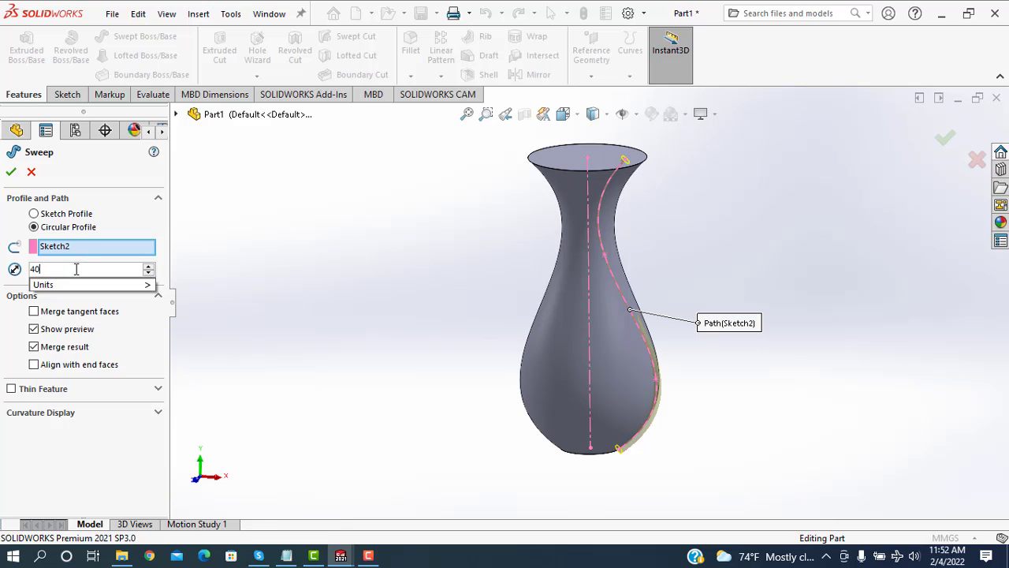
key("Return")
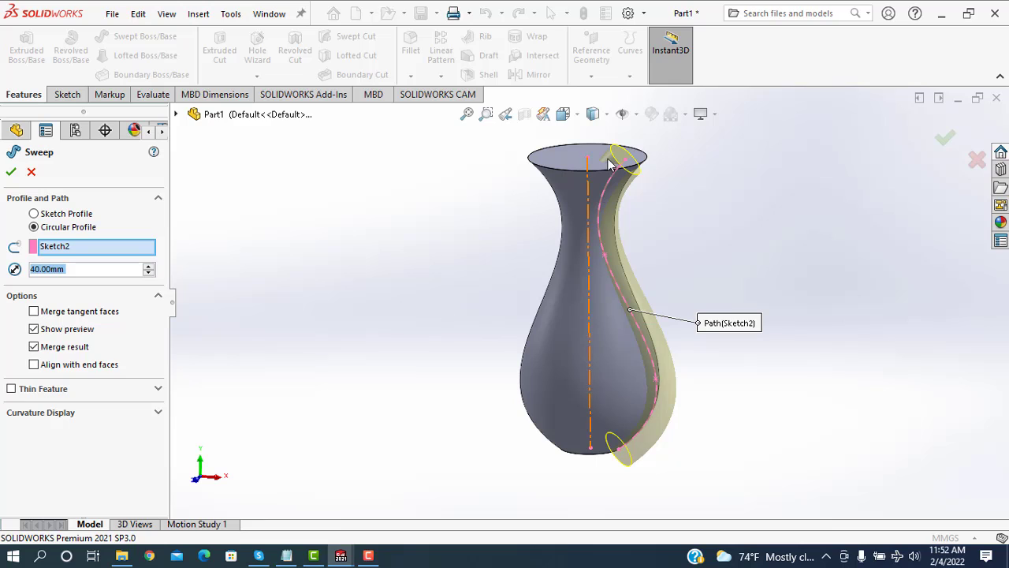
left_click(34, 365)
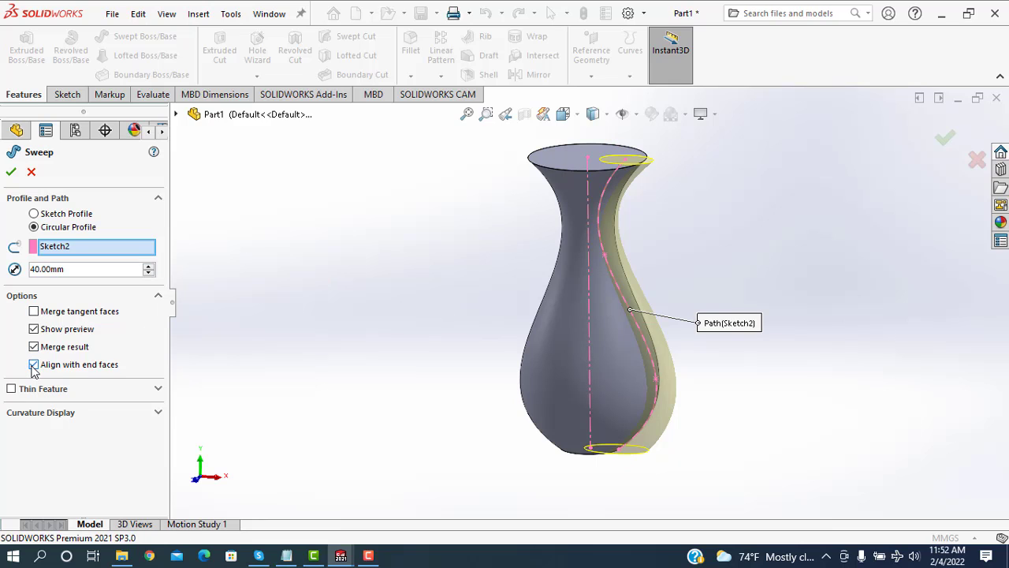
left_click(11, 173)
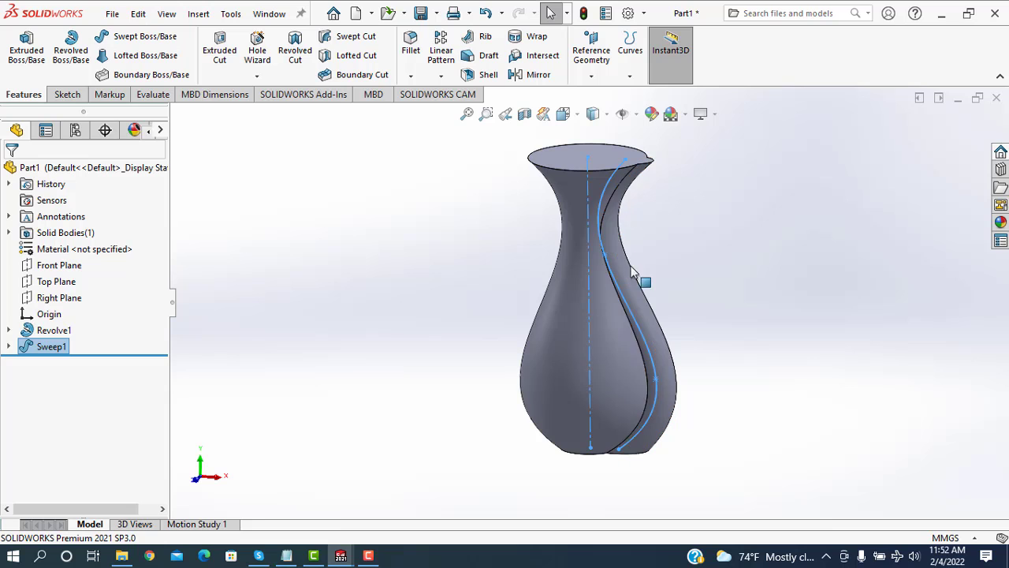
Circular-pattern the sweep around the vase's round top edge with 12 equally spaced instances over 360 degrees.
left_click(443, 76)
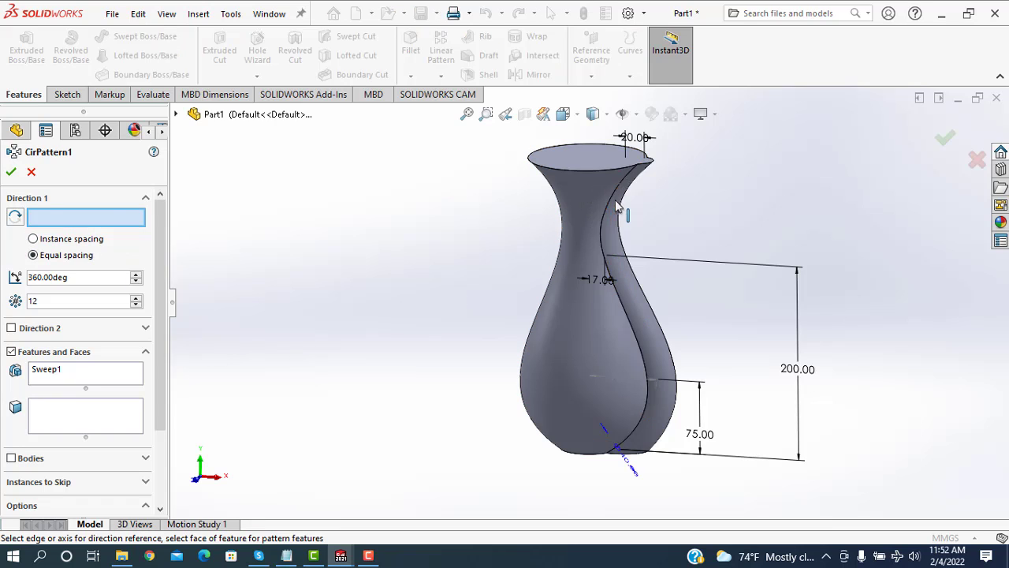
left_click(97, 369)
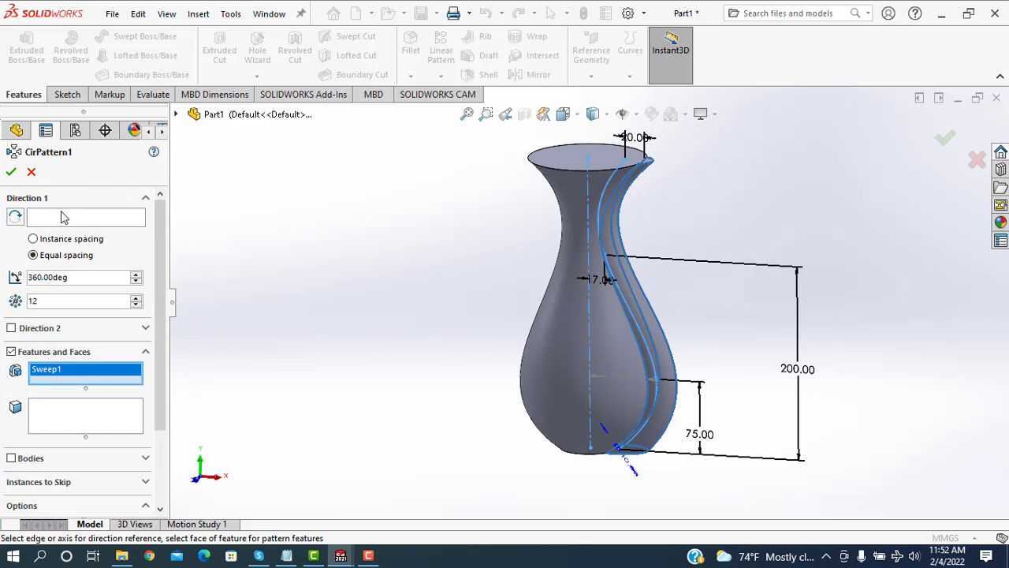
left_click(88, 217)
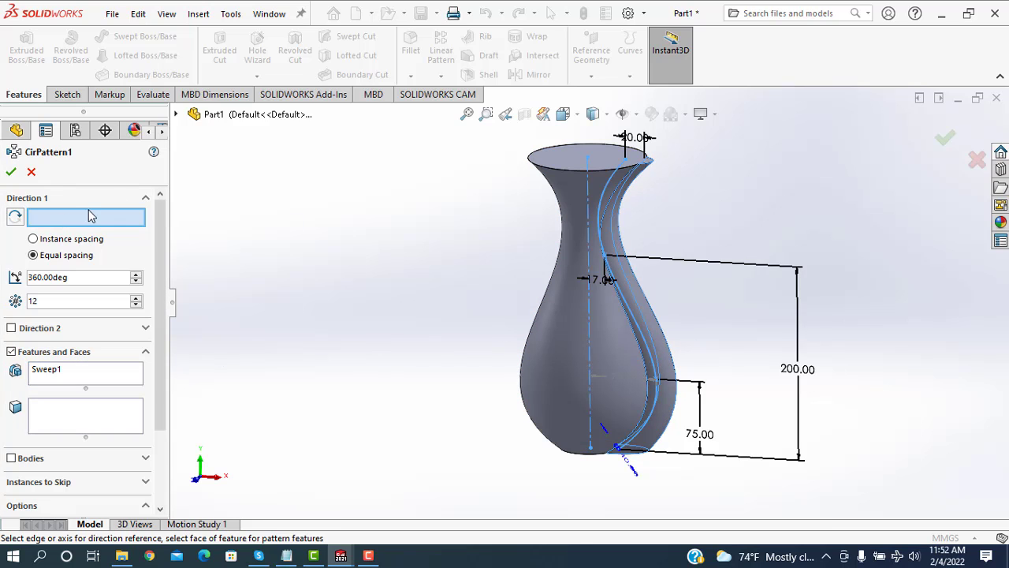
left_click(553, 171)
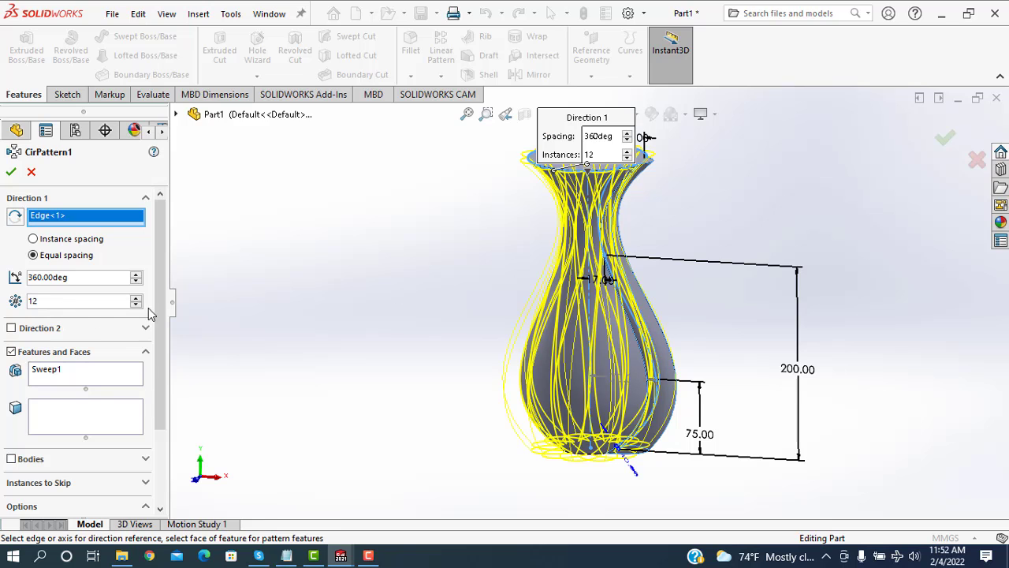
left_click_drag(160, 310, 152, 416)
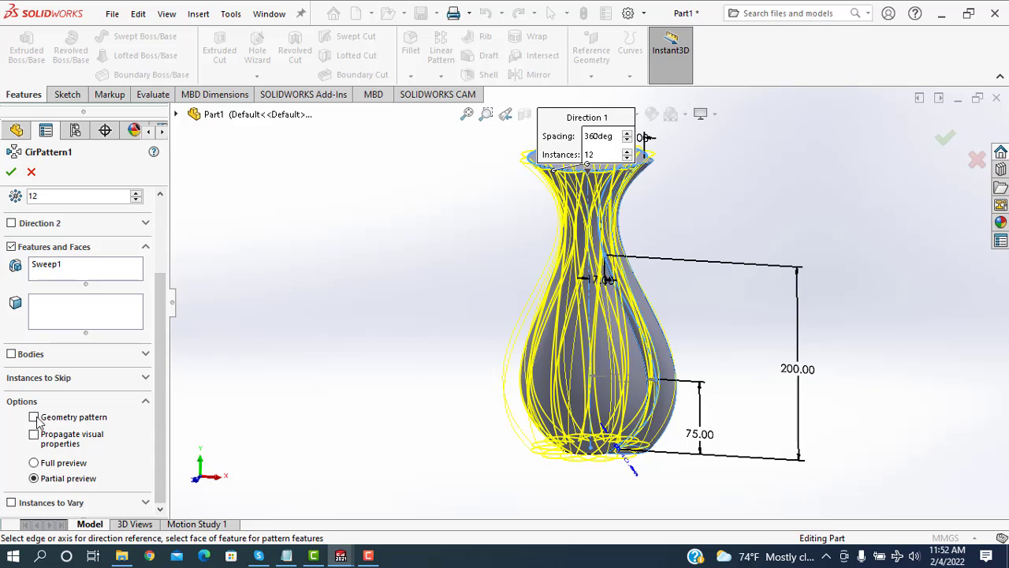
left_click_drag(161, 412, 167, 289)
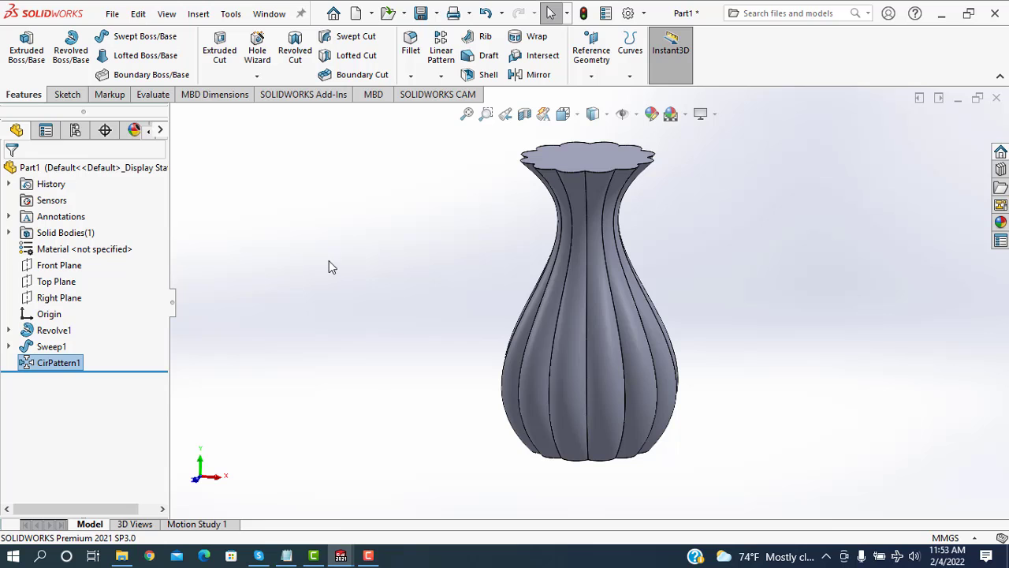
Fillet the twelve lengthwise valley edges between the vase's flutes with a 2 mm radius.
left_click(587, 295)
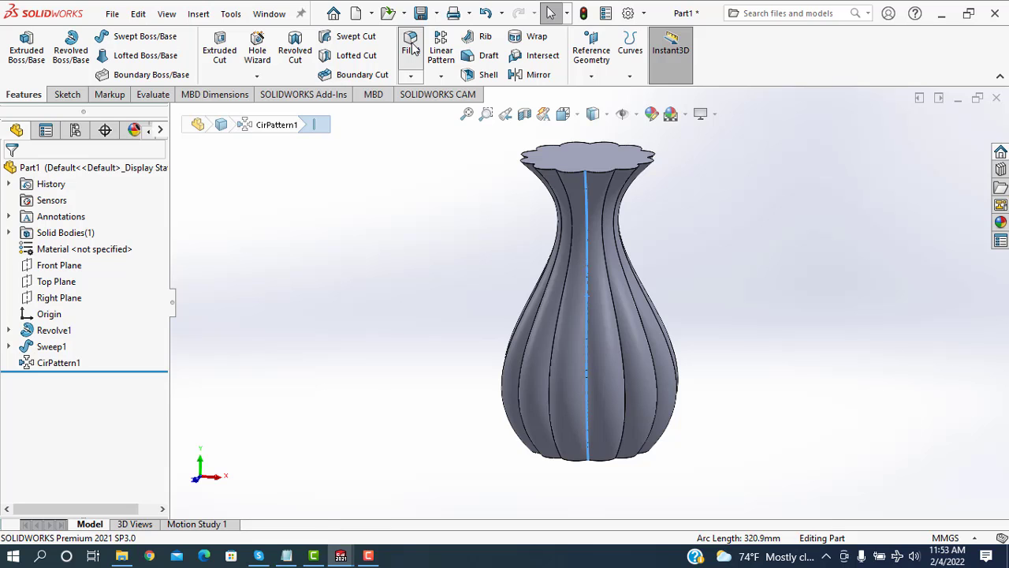
left_click(411, 46)
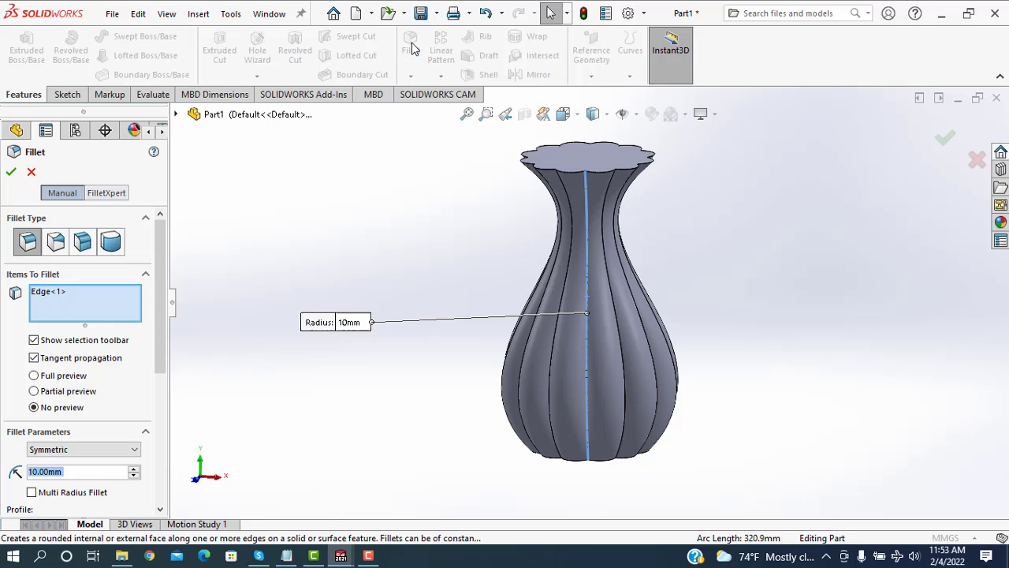
left_click(553, 347)
left_click(596, 297)
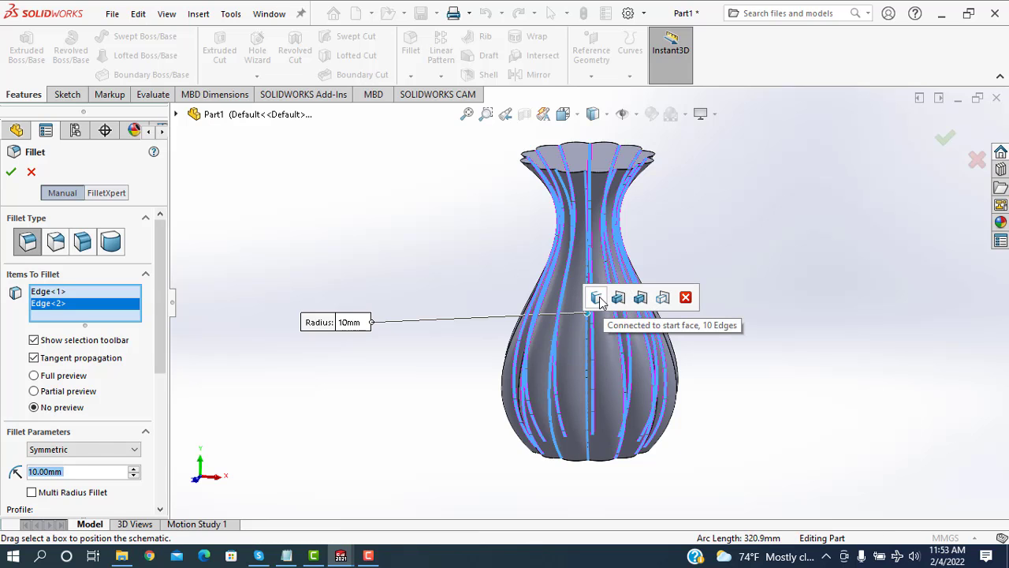
left_click(575, 230)
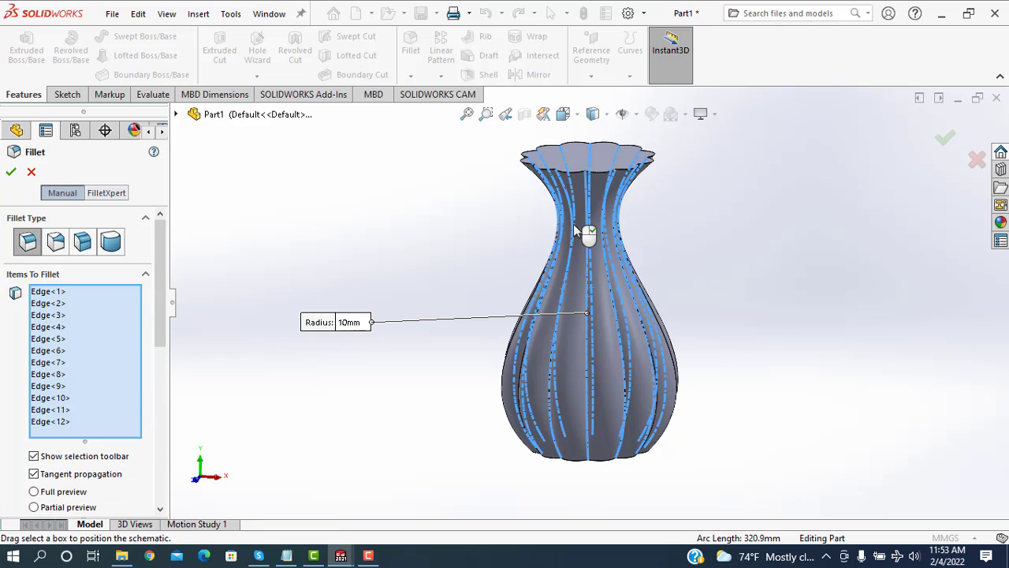
middle_click_drag(666, 239, 690, 263)
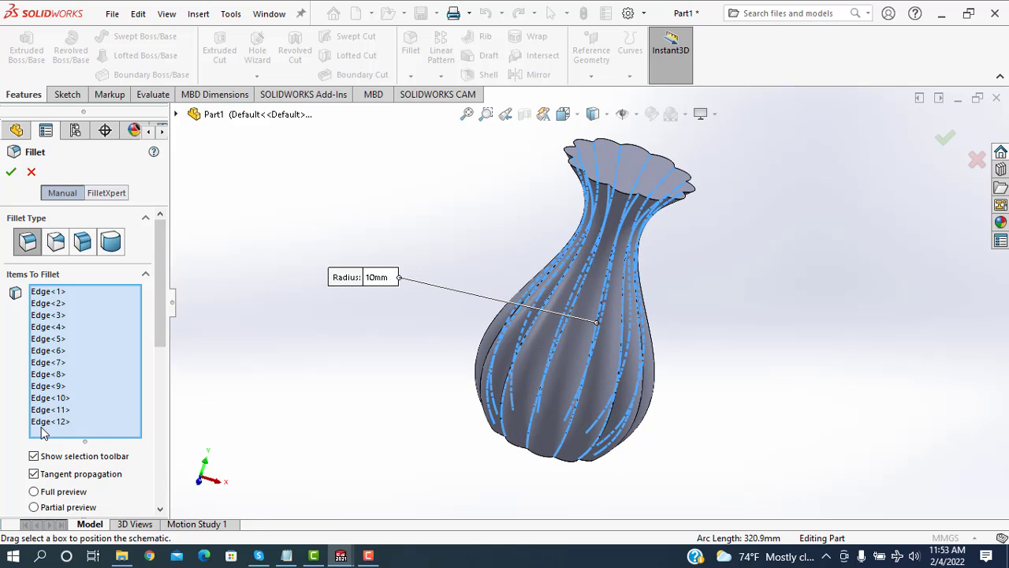
left_click_drag(160, 337, 159, 384)
left_click(91, 475)
double_click(92, 475)
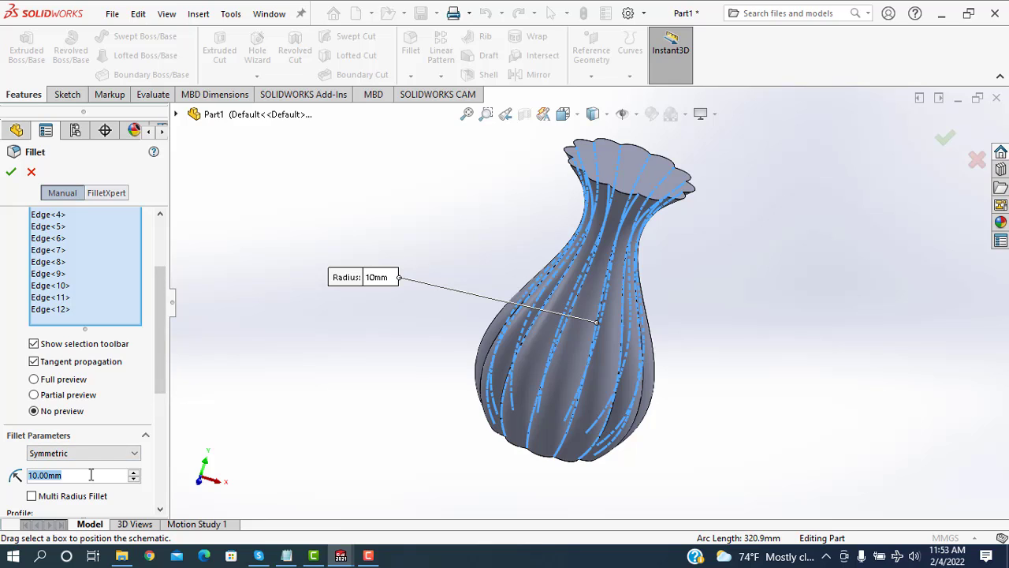
type("2")
key("Return")
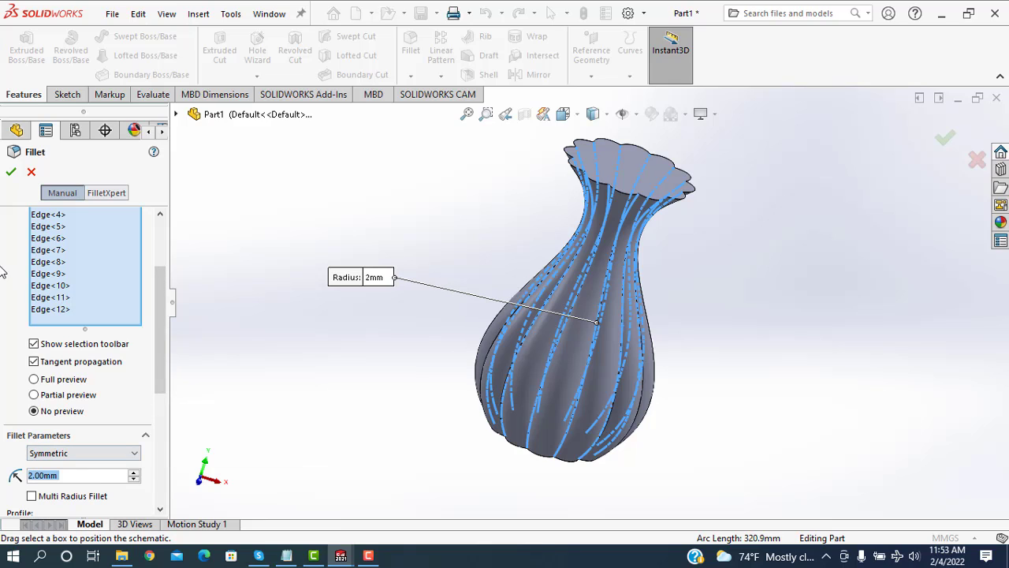
left_click(10, 177)
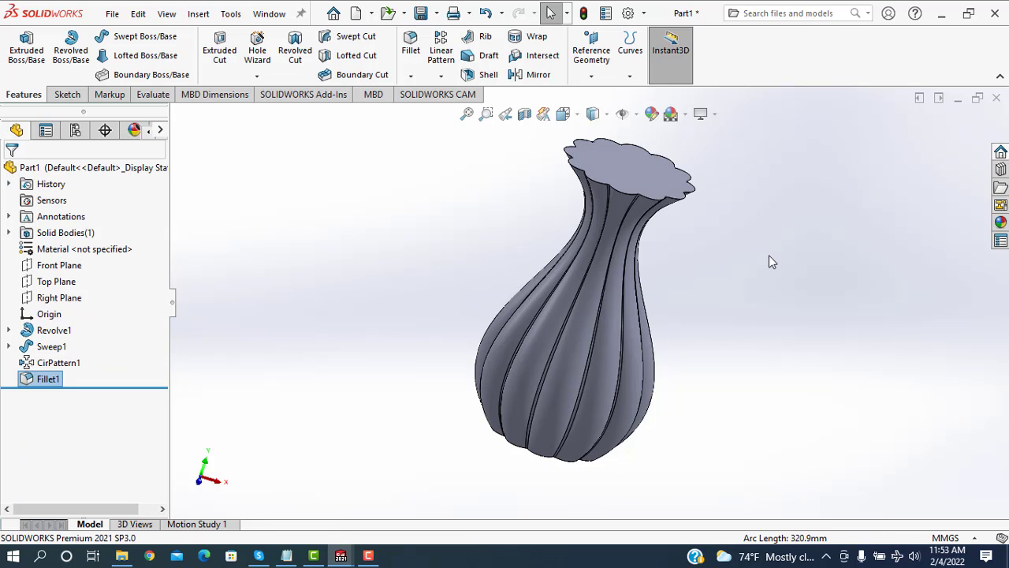
Fillet the scalloped edges around the vase's flat base and top faces with a 5 mm radius.
middle_click_drag(678, 347, 559, 300)
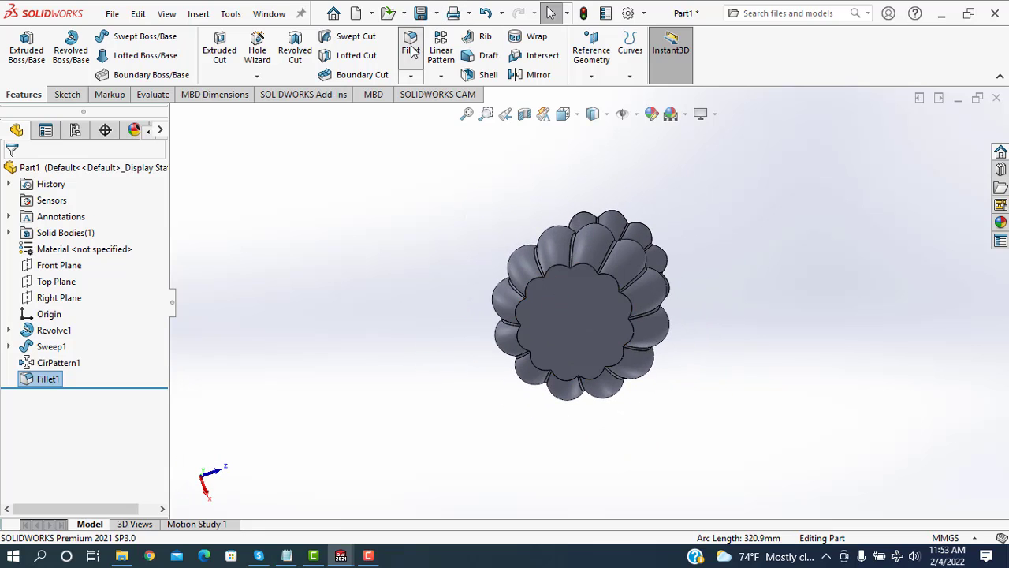
left_click(556, 272)
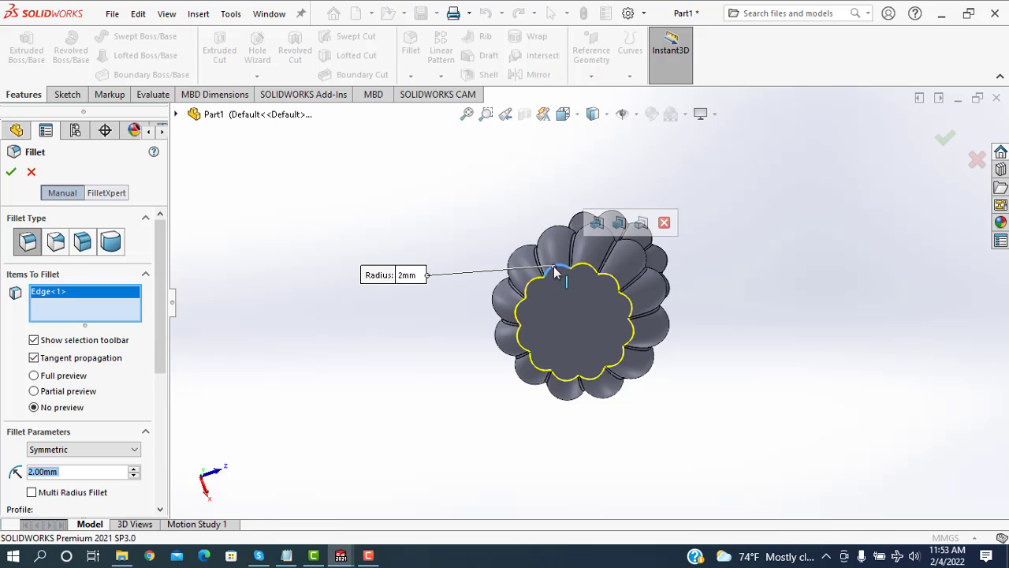
left_click(598, 223)
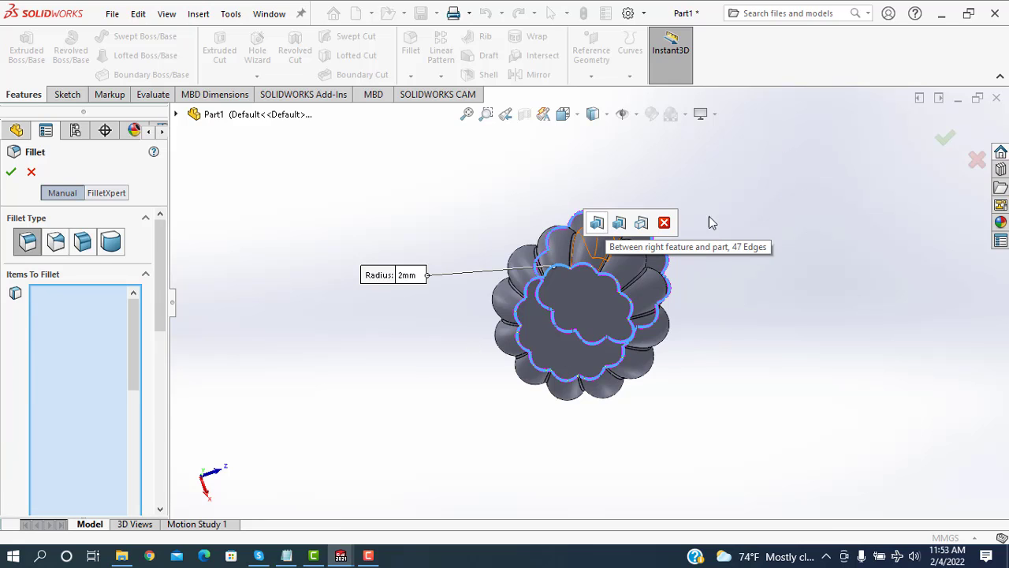
middle_click_drag(473, 332, 488, 315)
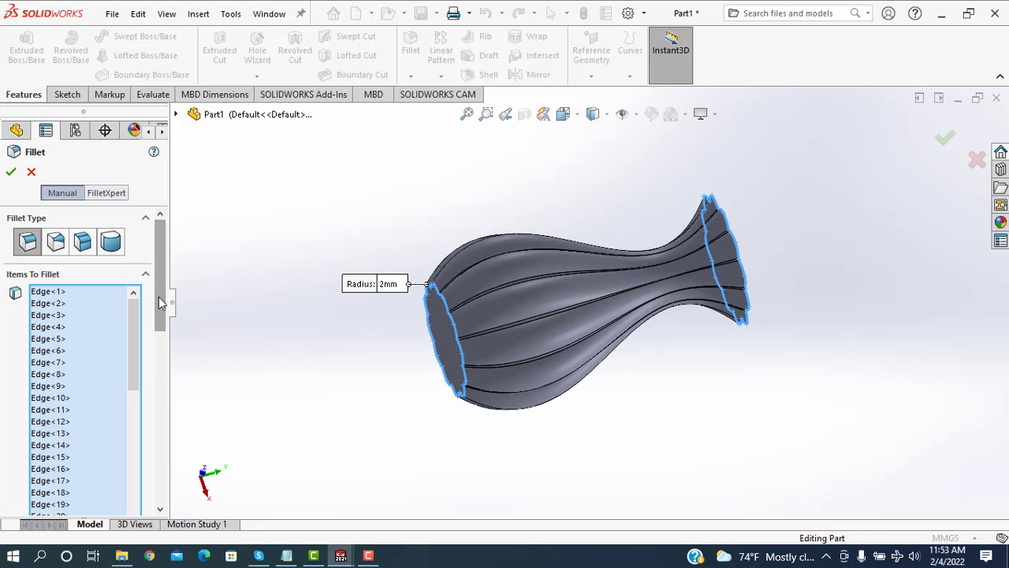
left_click_drag(159, 302, 166, 395)
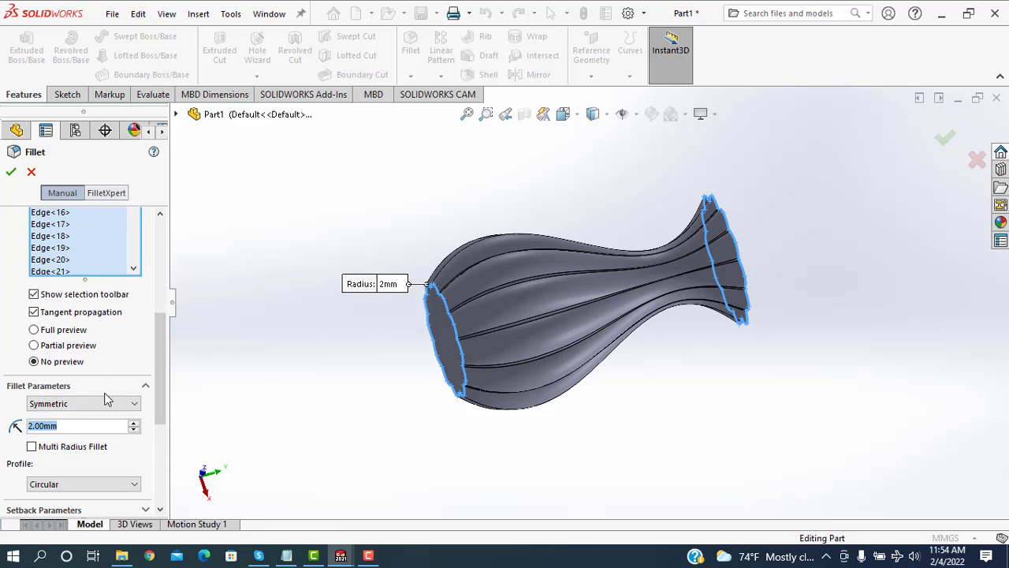
type("5")
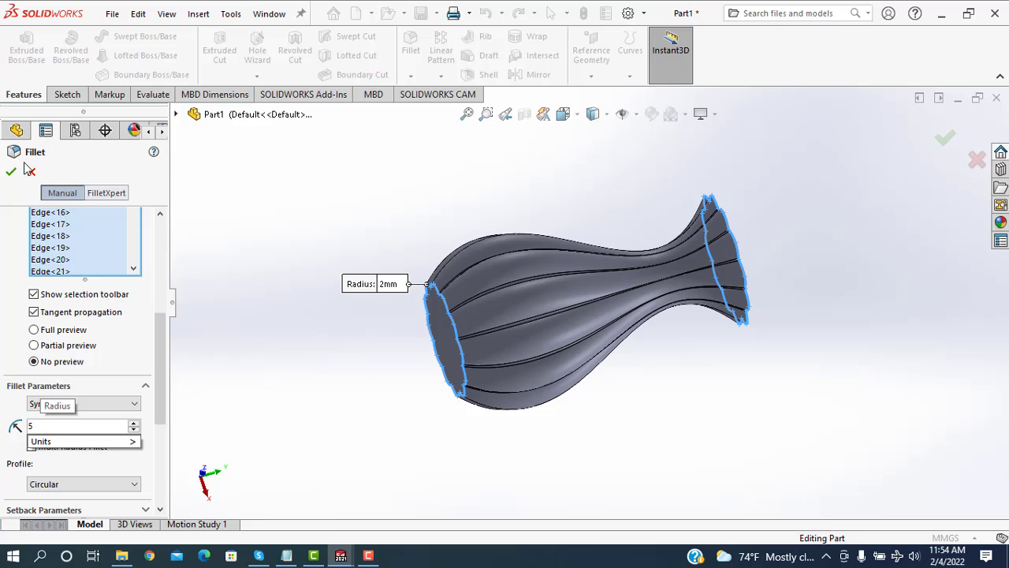
key("Return")
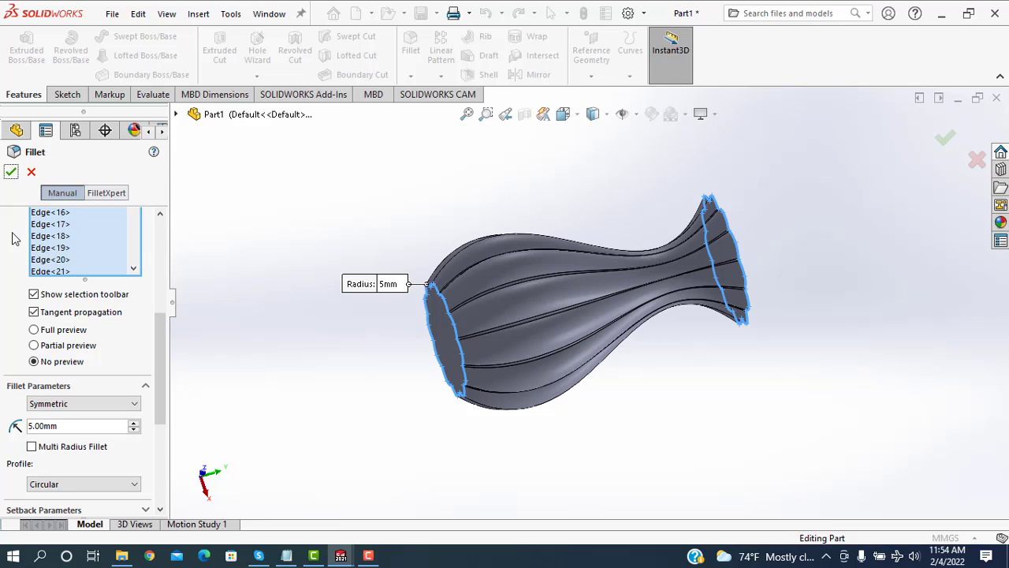
left_click(10, 173)
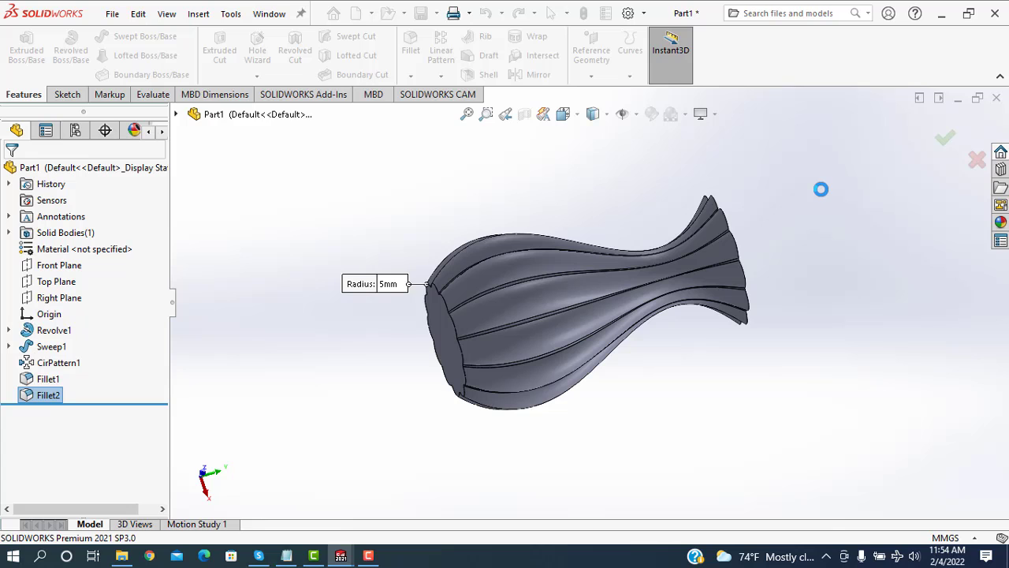
Try to shell the vase with a 5 mm wall thickness, removing the flat top face.
middle_click_drag(735, 252, 692, 285)
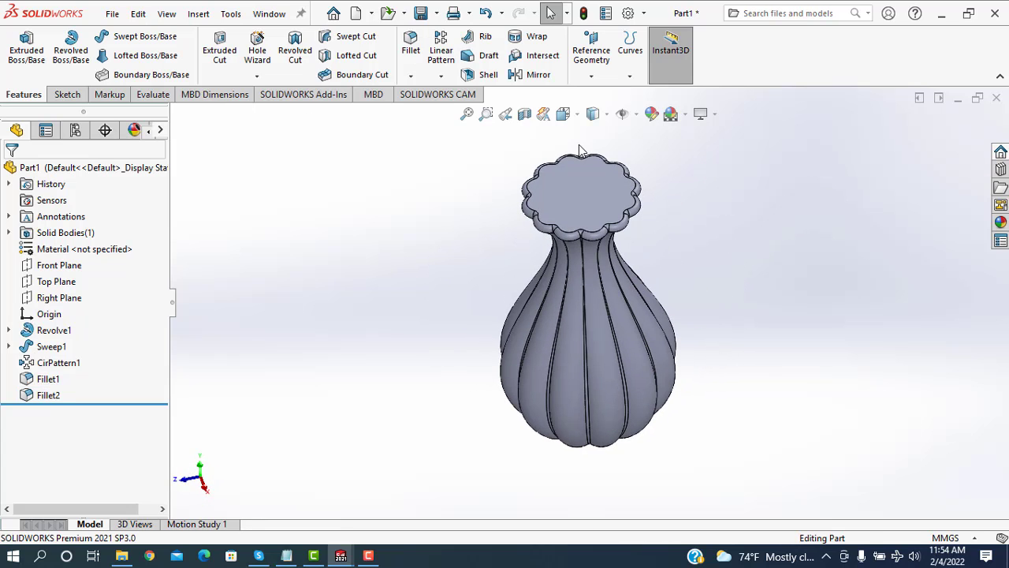
left_click(594, 185)
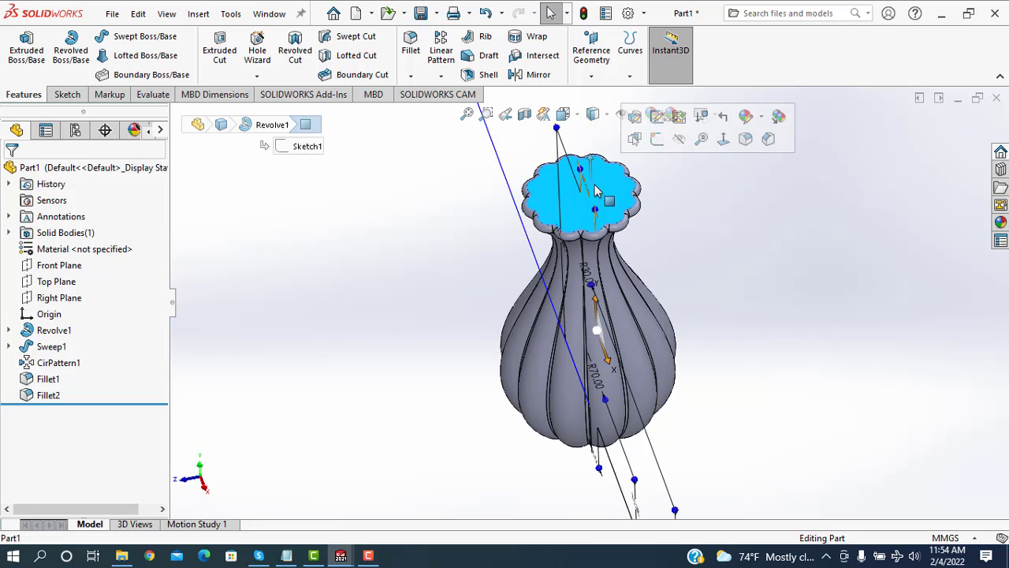
left_click(484, 79)
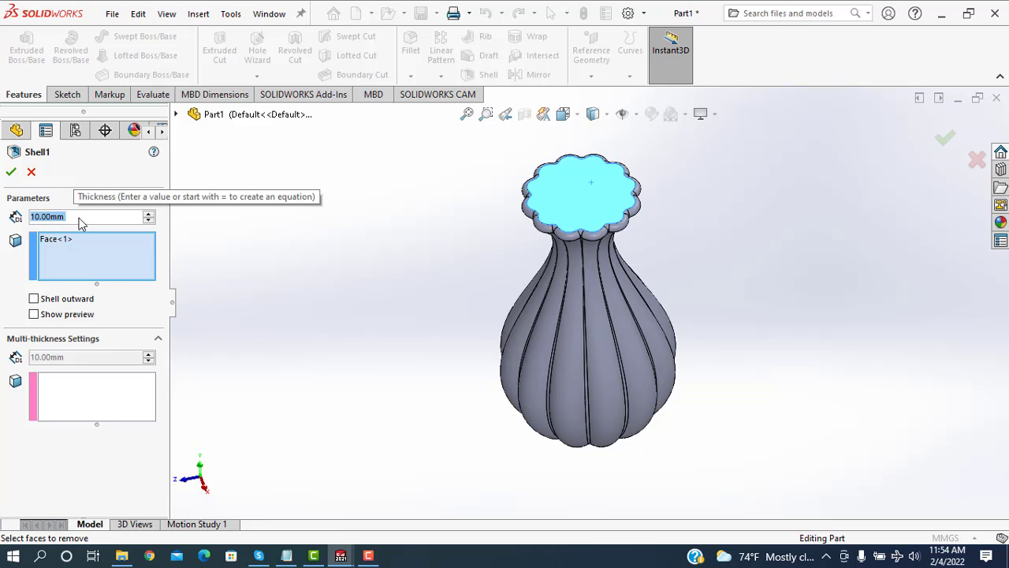
type("5")
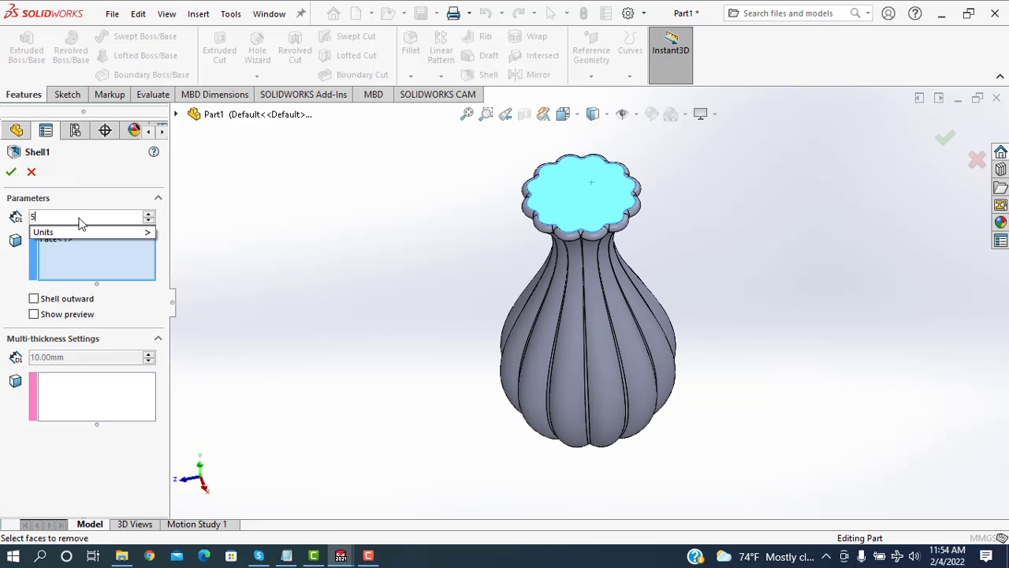
key("Return")
left_click(11, 173)
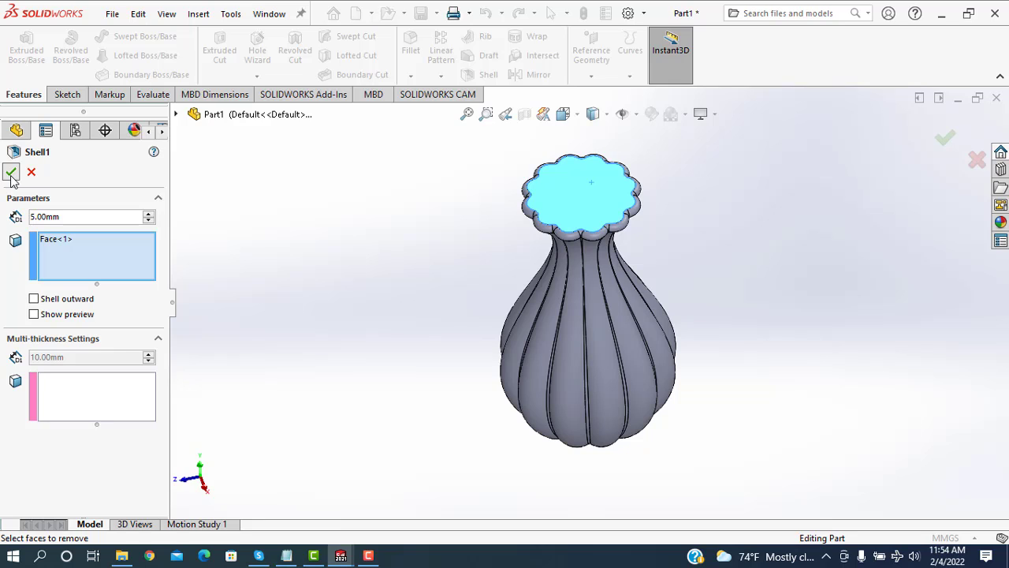
left_click(11, 173)
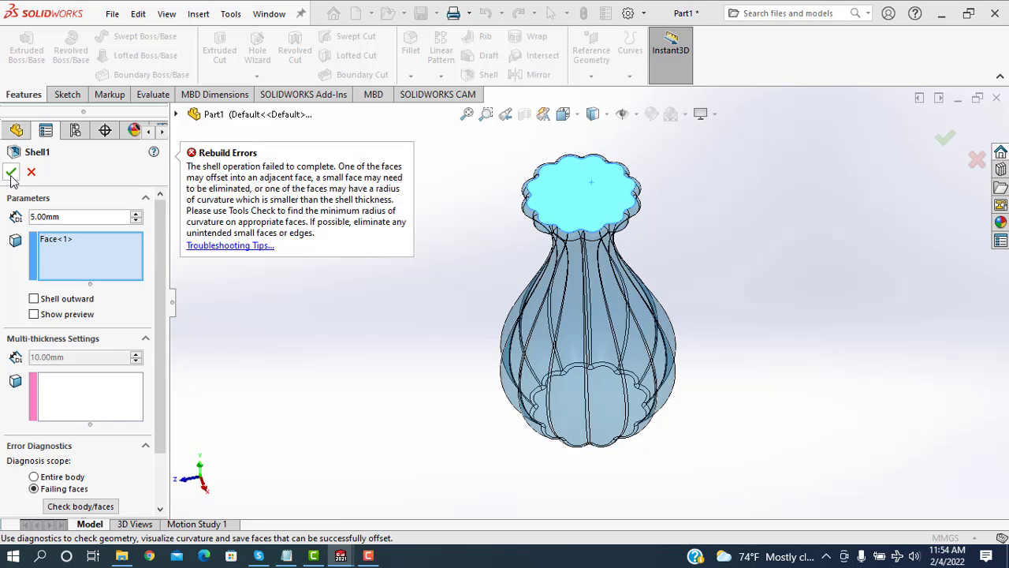
Try the shell with a 7 mm wall thickness.
double_click(72, 216)
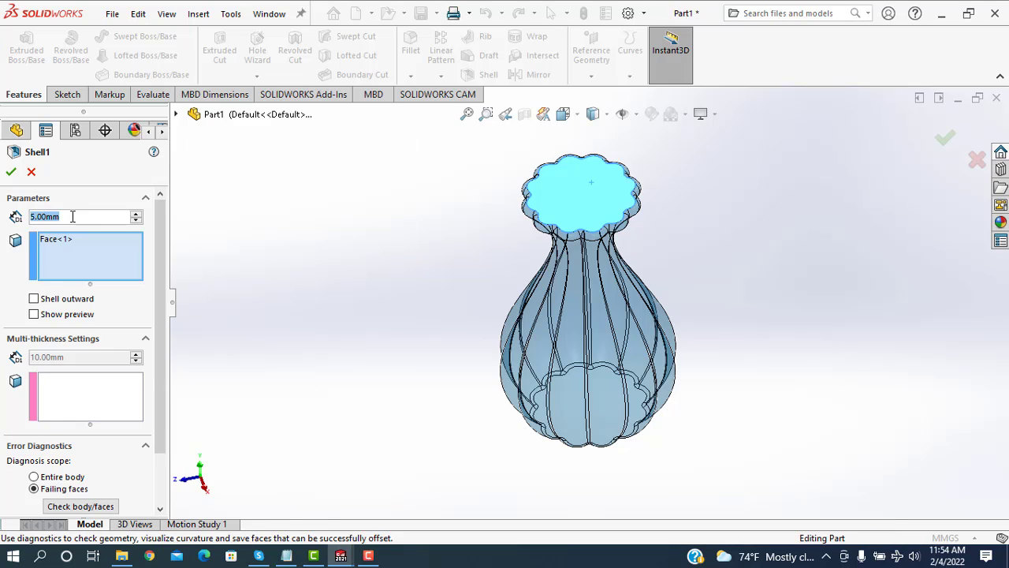
type("7")
left_click(11, 173)
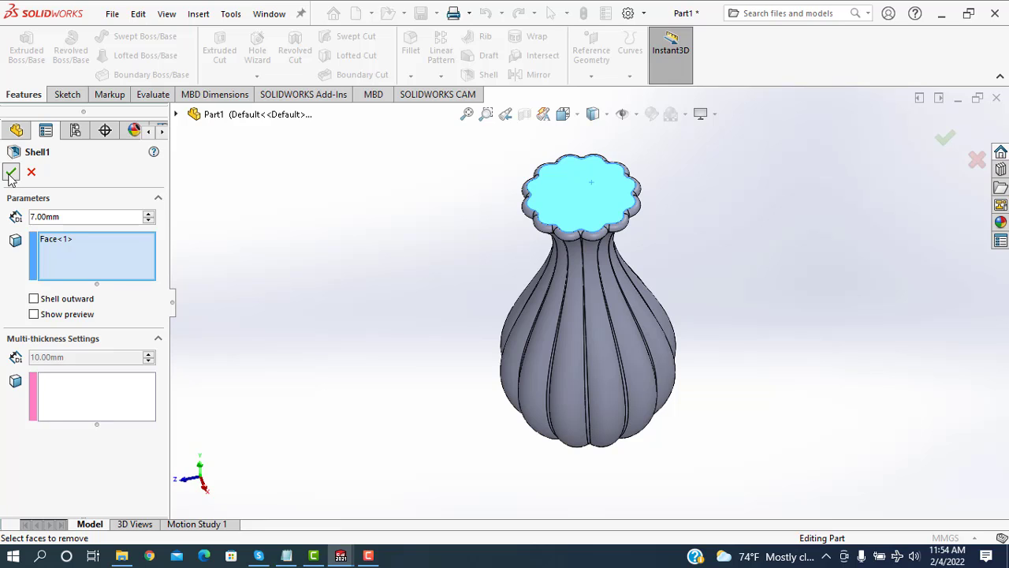
left_click(11, 173)
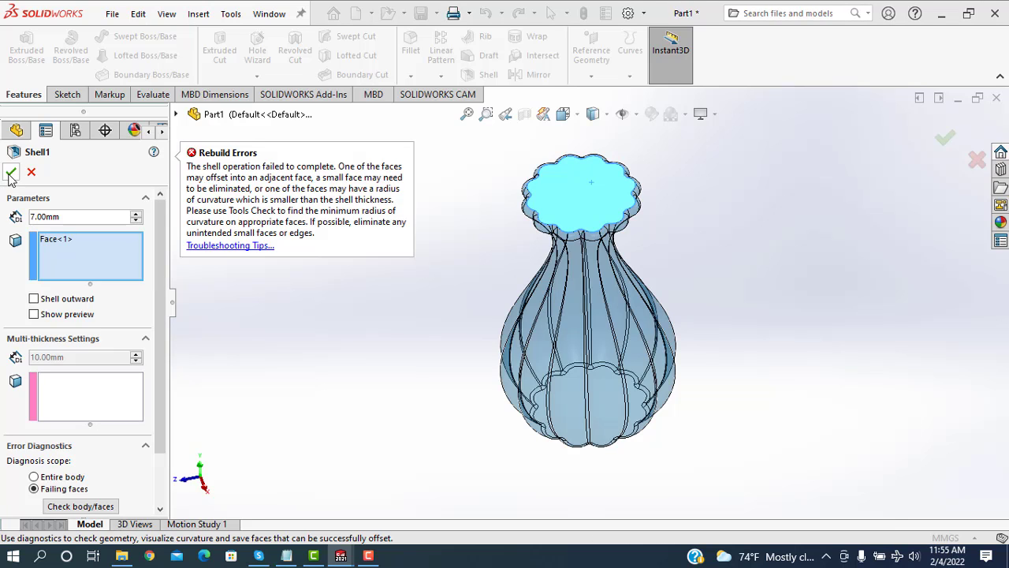
Set the shell's wall thickness to 10 mm and apply the shell.
left_click(69, 221)
double_click(70, 220)
type("10")
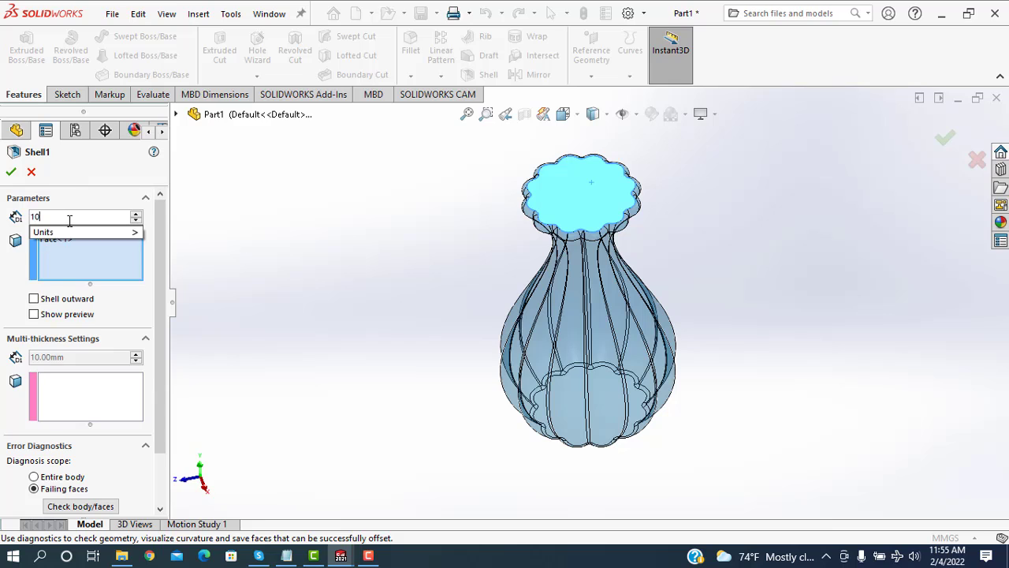
left_click(11, 174)
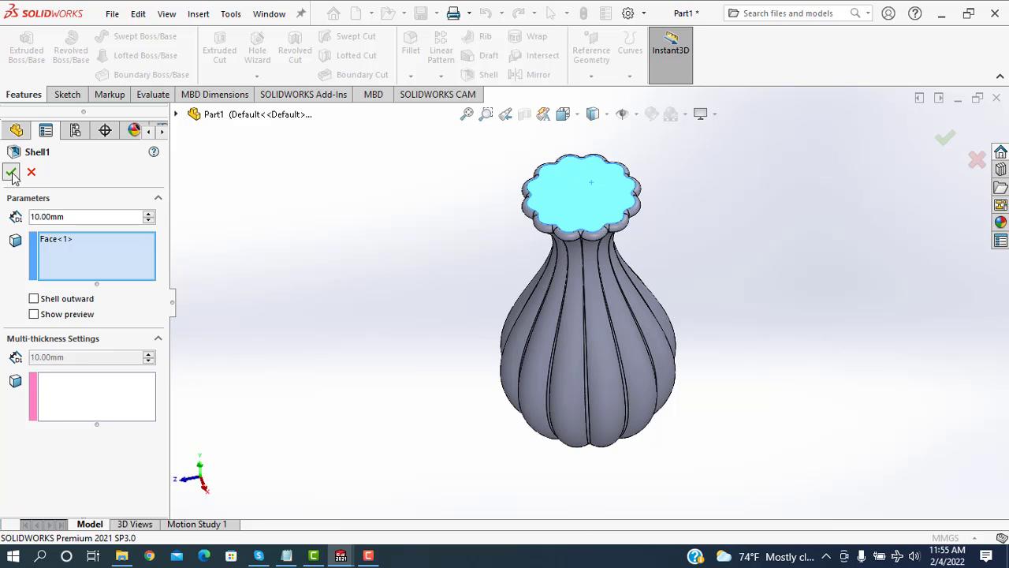
left_click(11, 173)
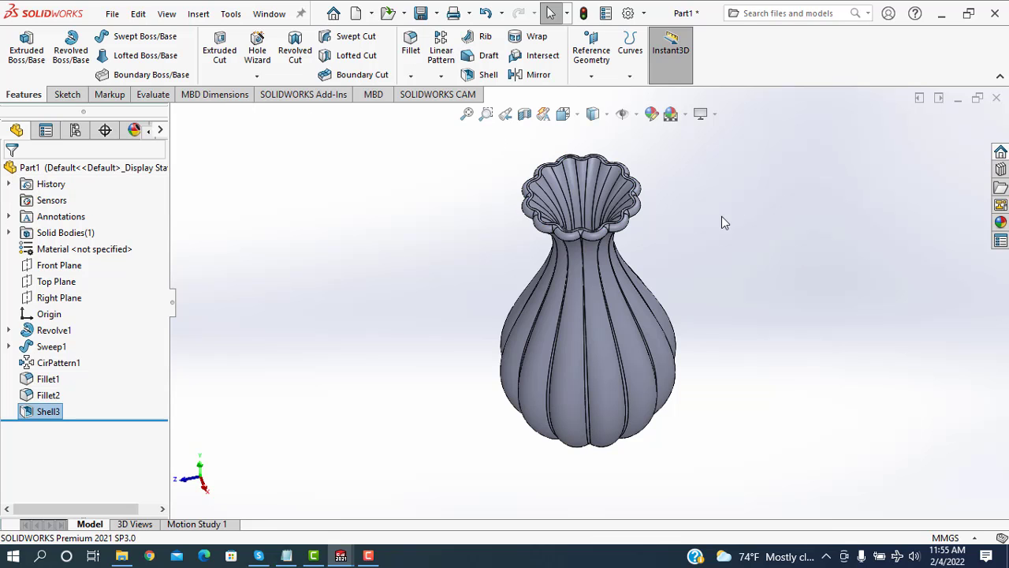
Fillet the narrow wavy face of the vase's open rim with a 1 mm radius.
scroll(673, 205, "down", 3)
middle_click_drag(673, 208, 645, 270)
scroll(682, 352, "up", 2)
middle_click_drag(681, 351, 643, 254)
scroll(527, 284, "down", 6)
scroll(485, 302, "down", 2)
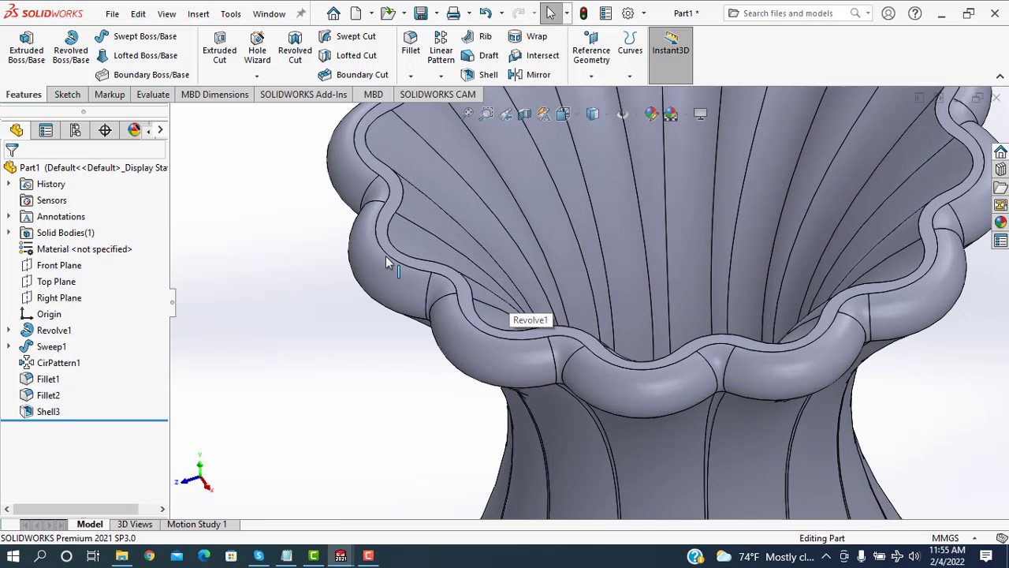
scroll(398, 251, "down", 2)
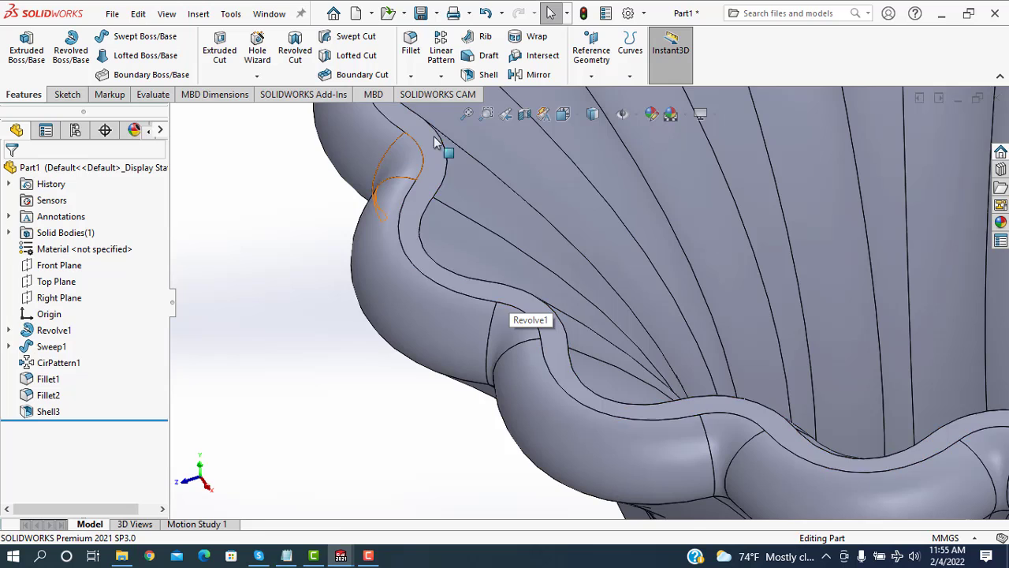
left_click(413, 76)
left_click(428, 93)
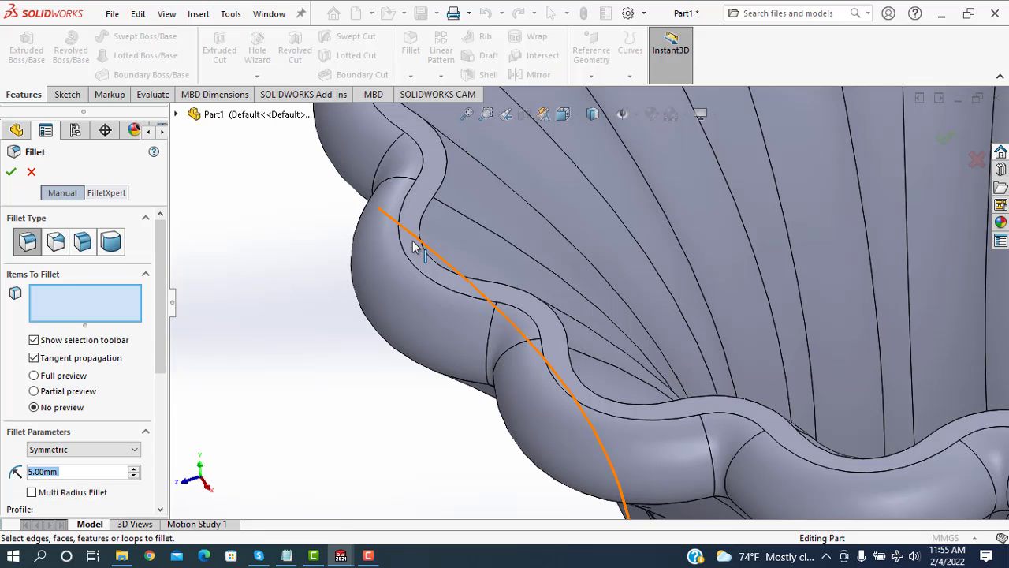
left_click(424, 207)
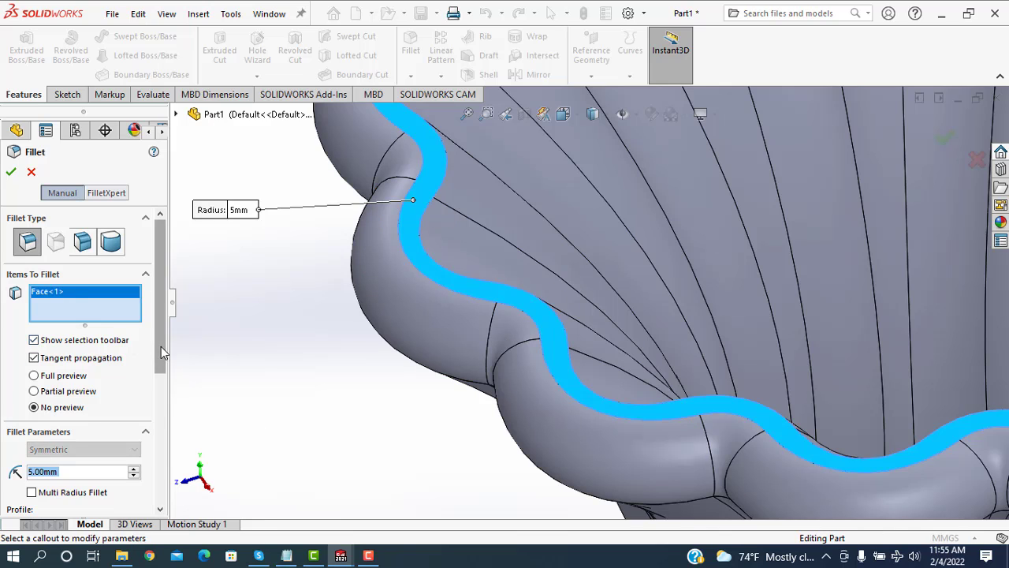
left_click_drag(162, 351, 162, 418)
left_click(76, 339)
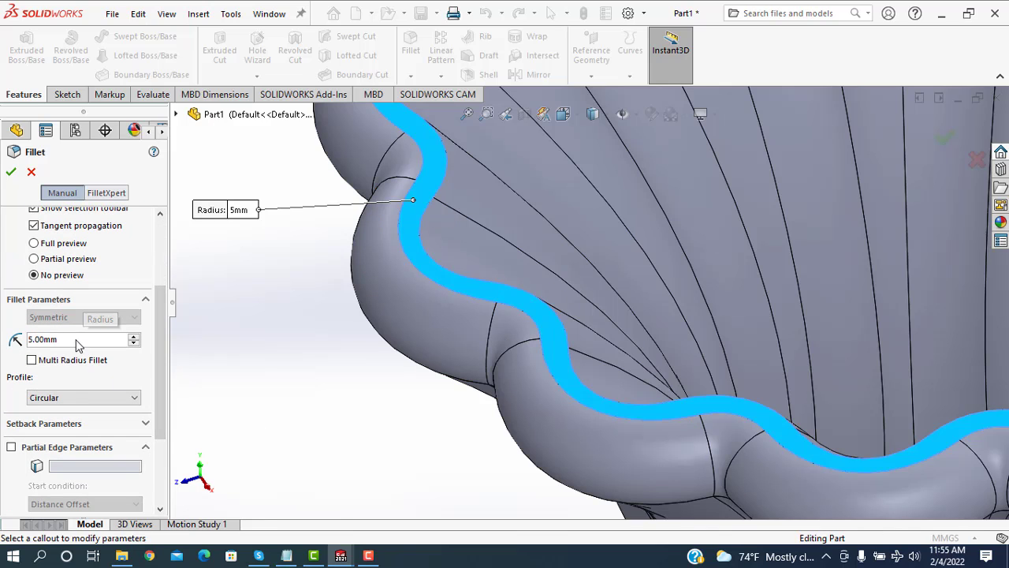
double_click(77, 339)
type("1")
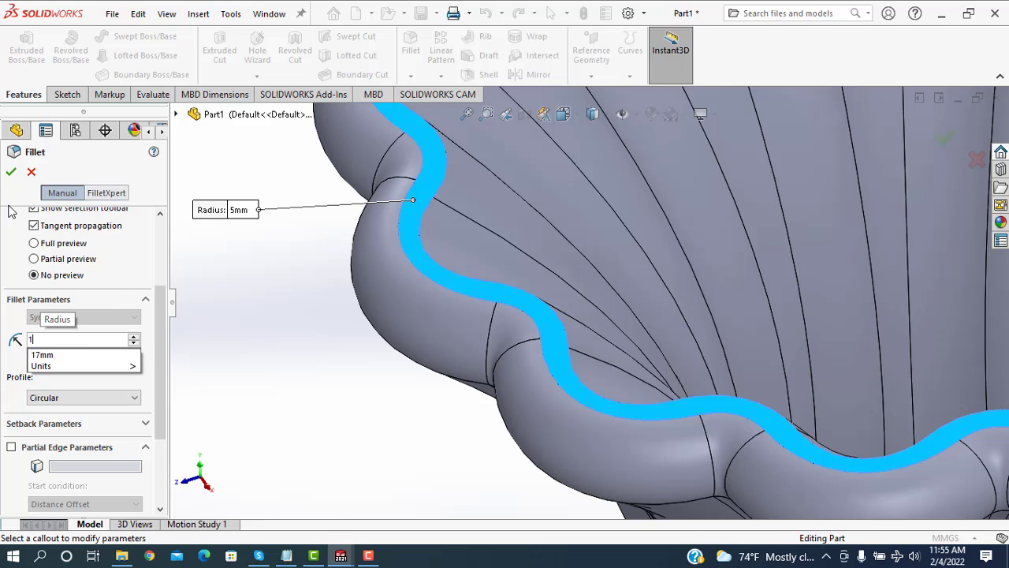
left_click(9, 172)
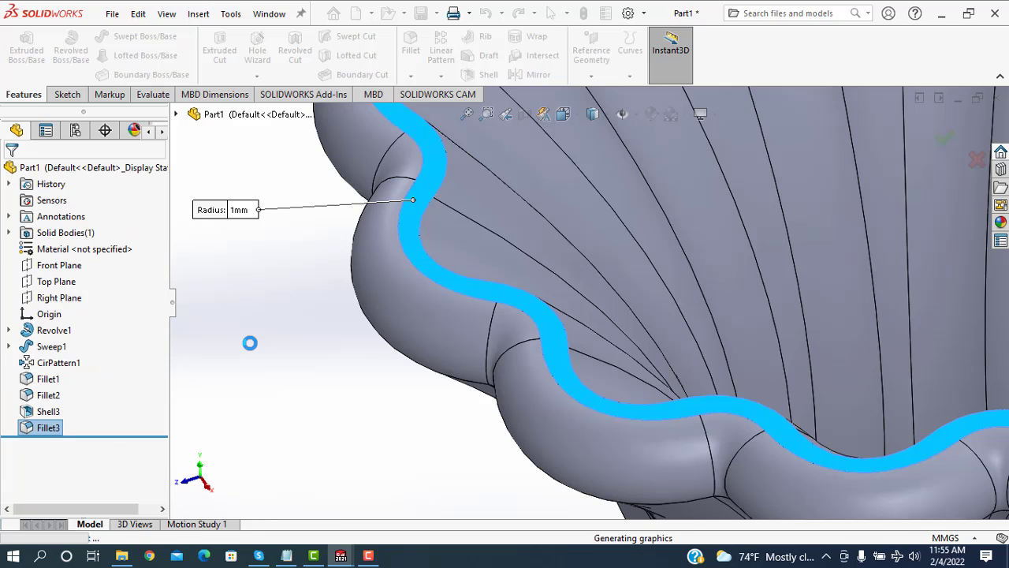
Set the display style to Shaded so the whole vase is drawn without edge lines.
scroll(300, 370, "up", 6)
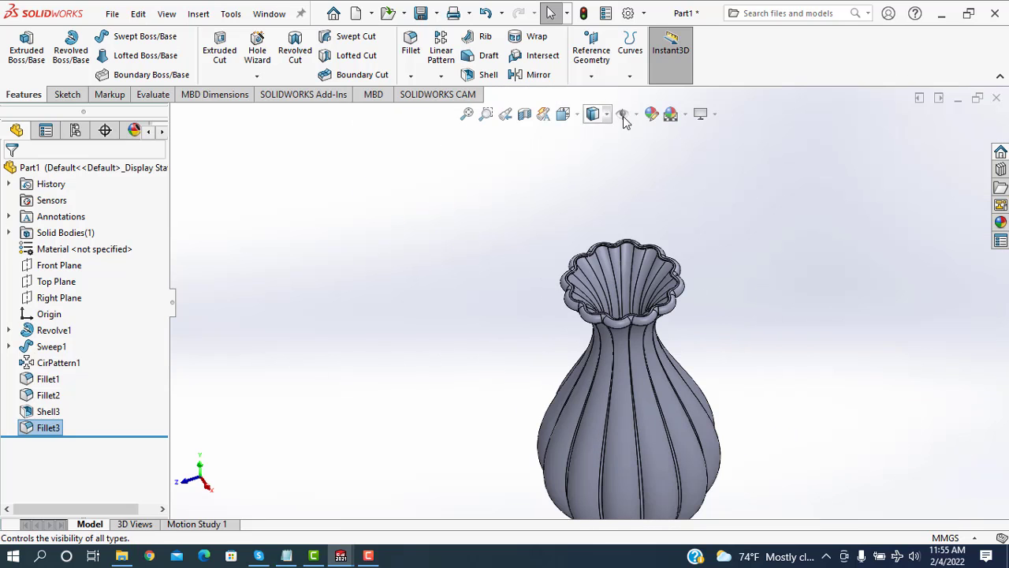
left_click(597, 114)
left_click(596, 156)
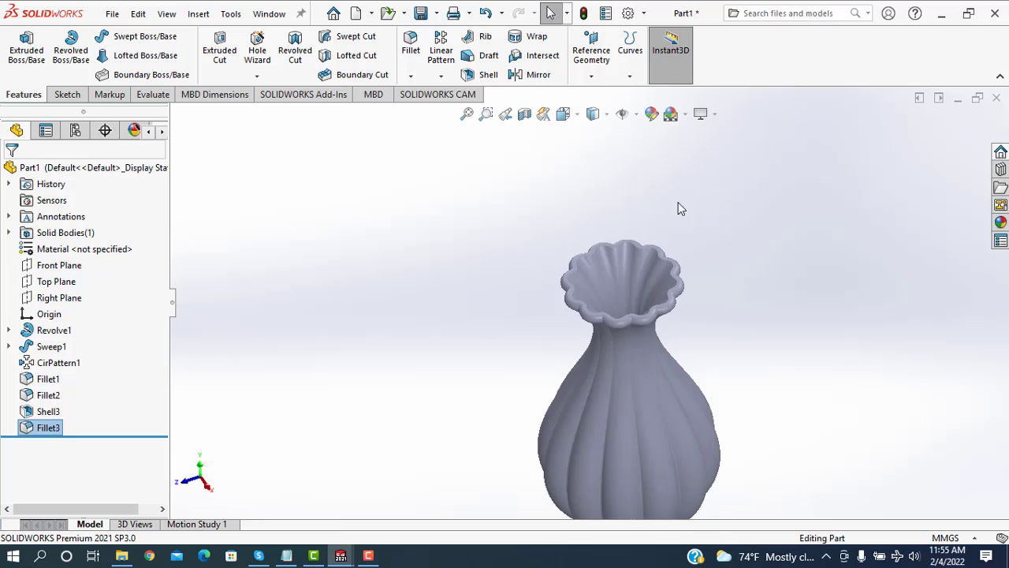
scroll(735, 338, "up", 3)
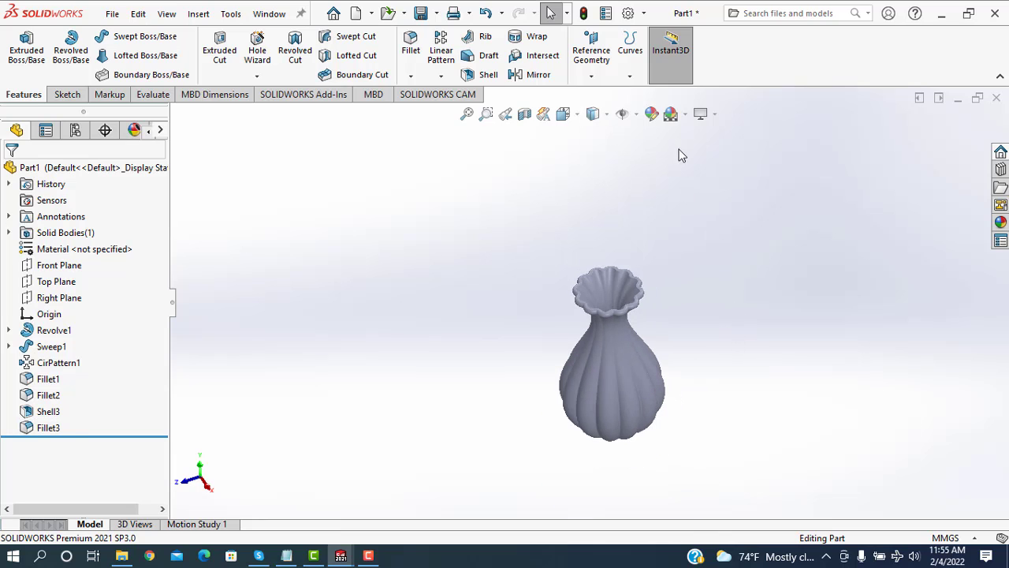
Apply the glass fiber appearance from the textured glass library to the whole vase part.
left_click(650, 114)
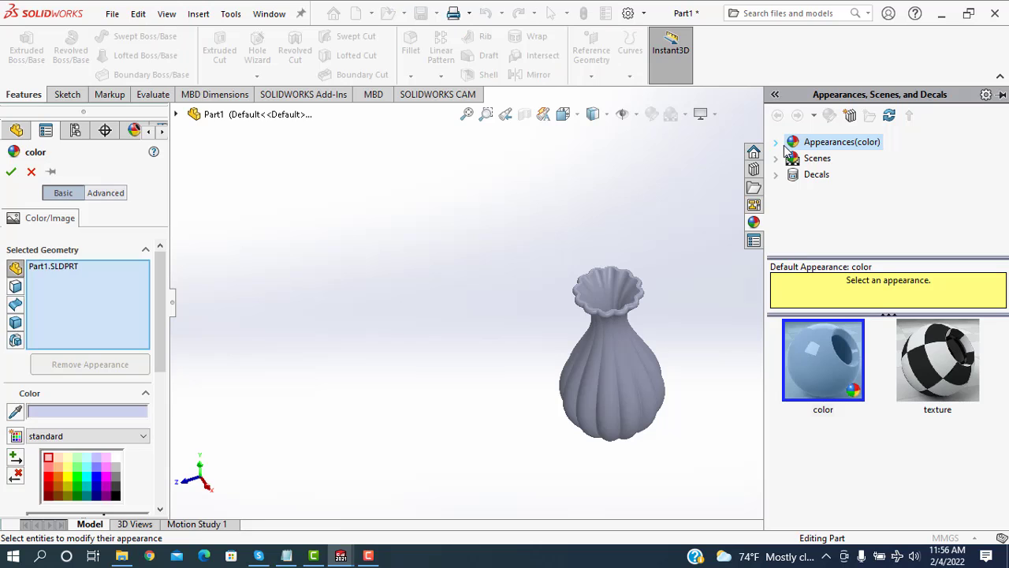
left_click(775, 143)
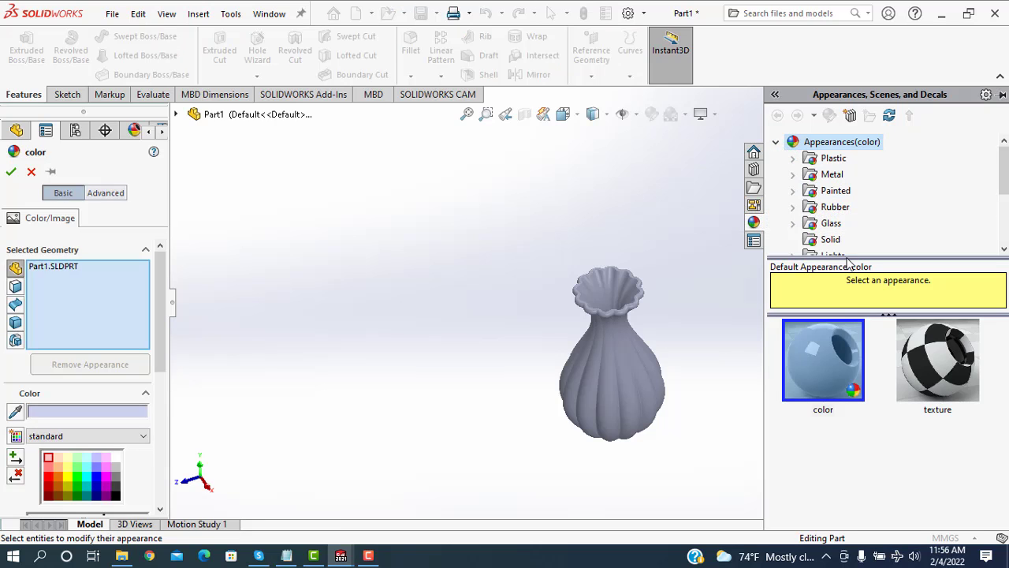
left_click(795, 224)
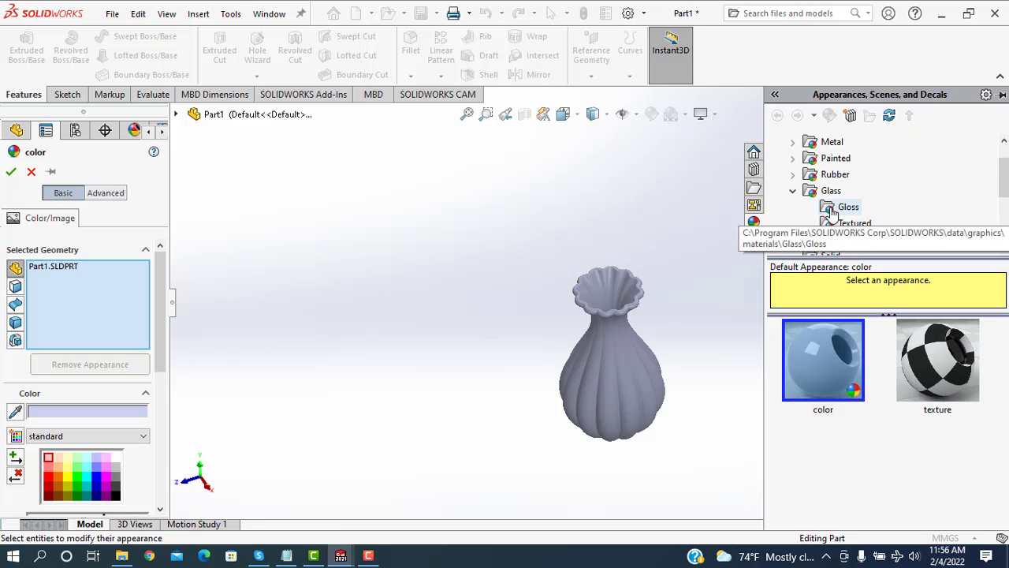
left_click(852, 225)
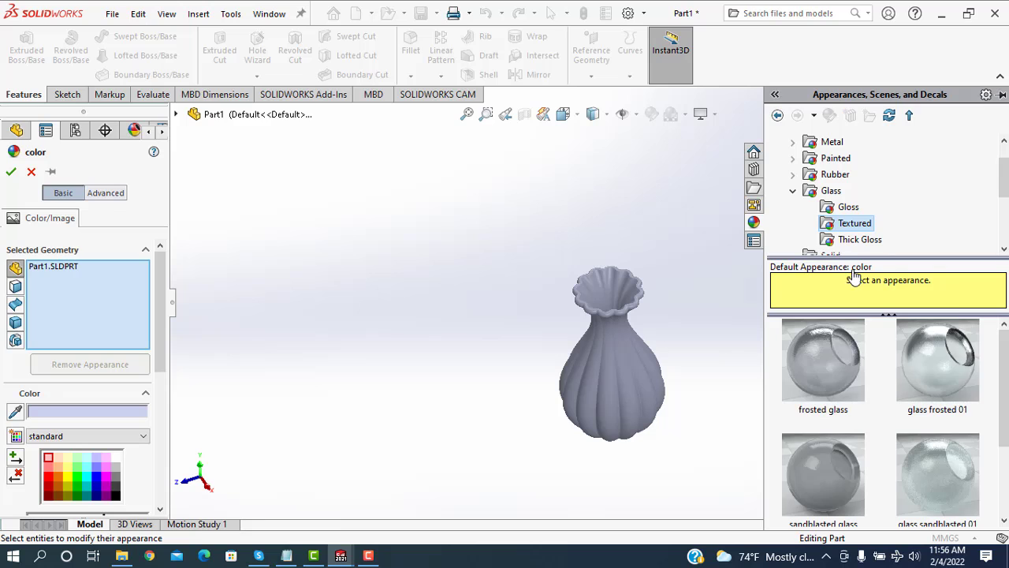
left_click(917, 379)
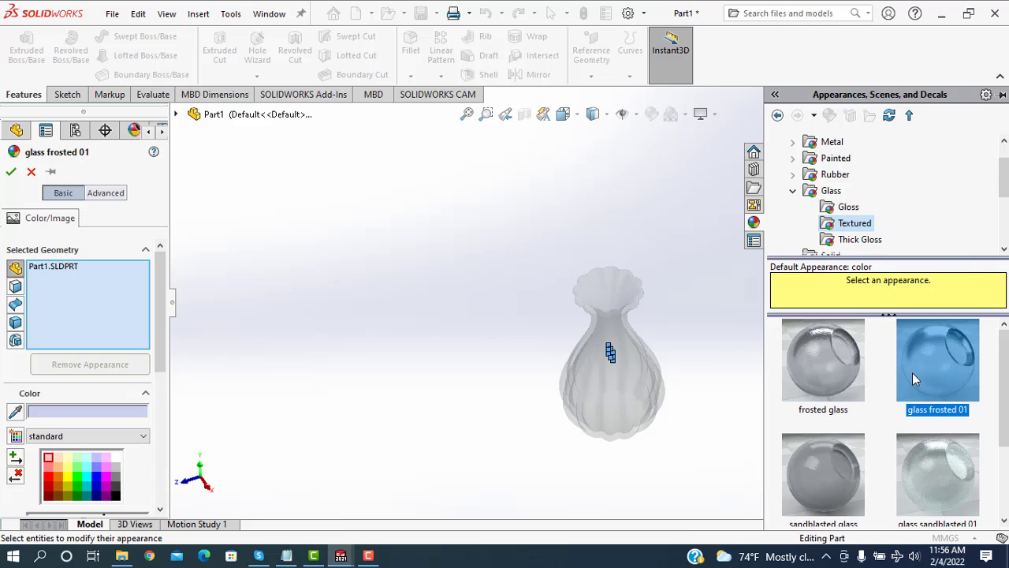
left_click(939, 465)
left_click_drag(1004, 370, 1006, 442)
left_click(848, 470)
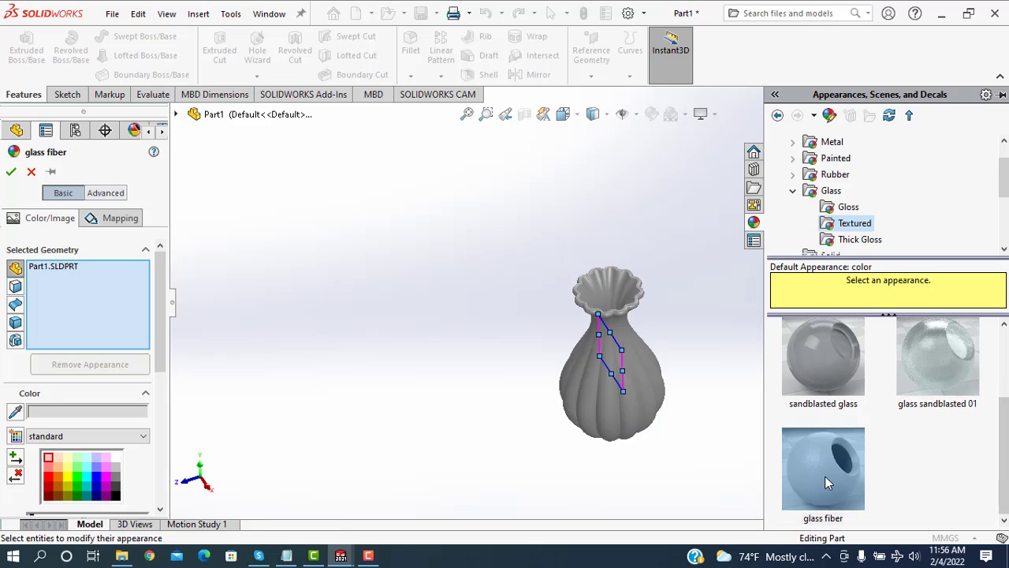
Colour the vase's glass fiber appearance with the cyan swatch of the standard palette and accept the appearance.
left_click(85, 478)
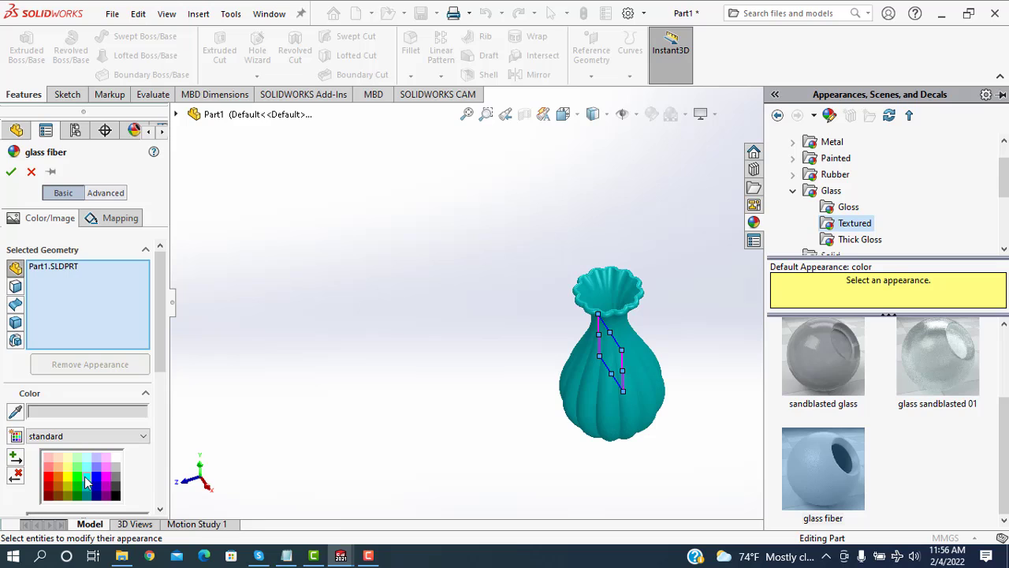
left_click(11, 171)
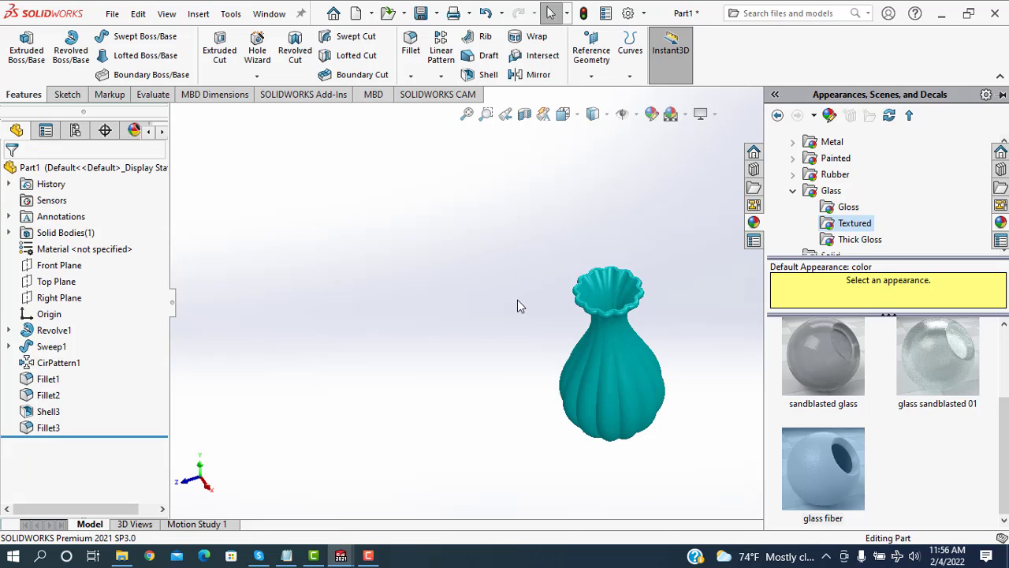
middle_click_drag(699, 434, 638, 315)
scroll(650, 276, "down", 1)
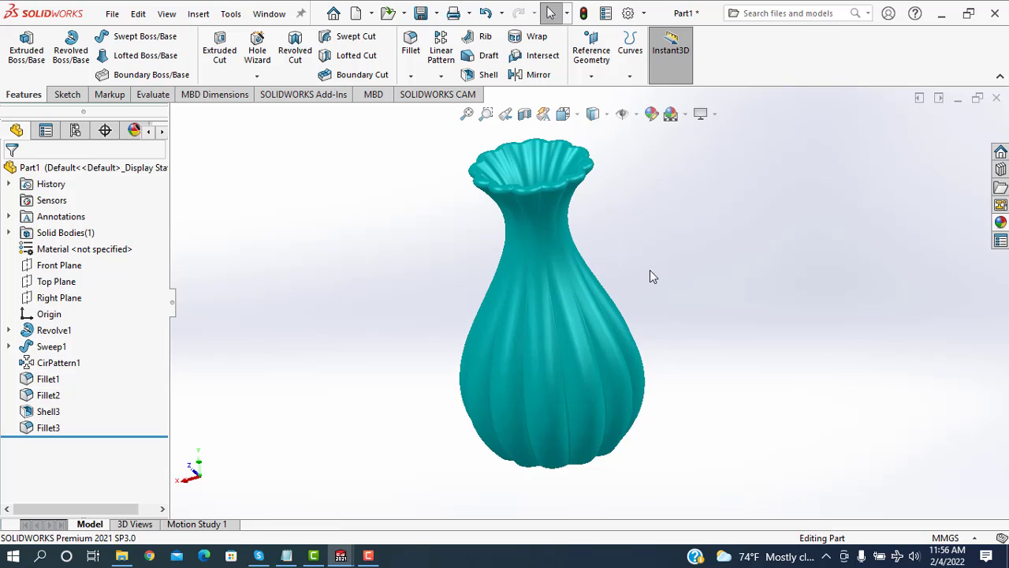
middle_click_drag(651, 270, 639, 279)
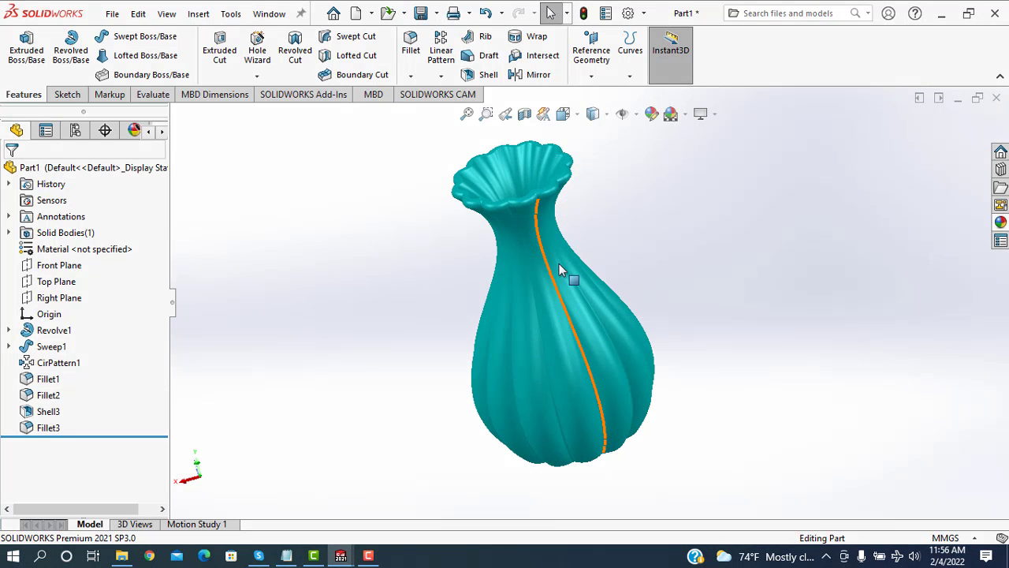
Begin a Flex feature on the vase's solid body and set its type to Twisting.
left_click(497, 183)
left_click(197, 15)
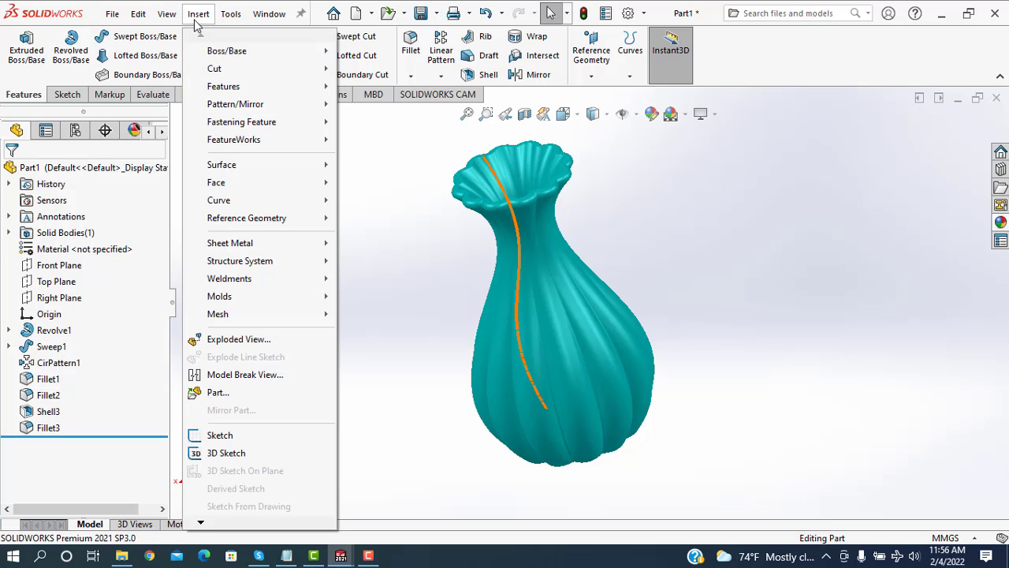
mouse_move(234, 86)
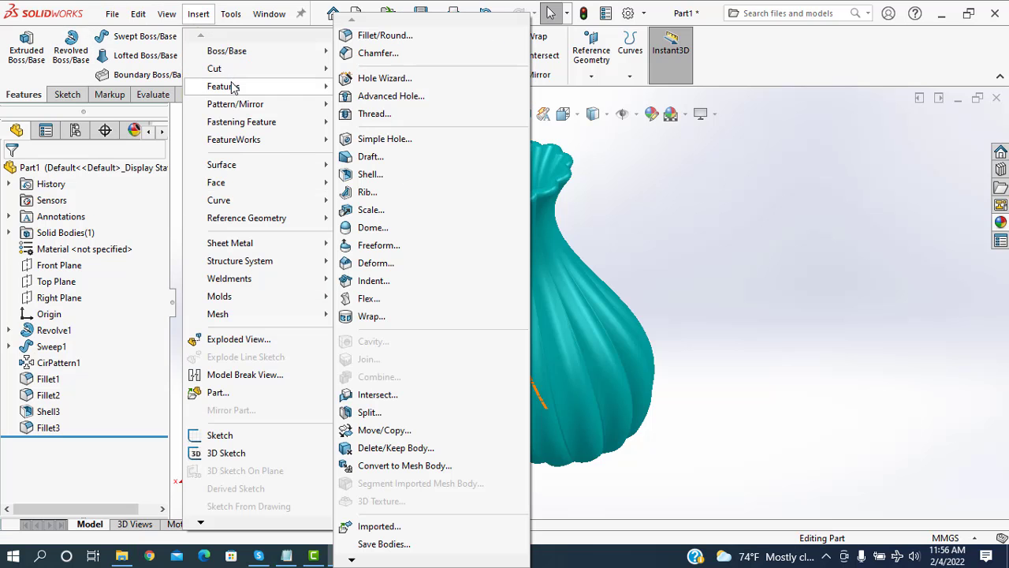
left_click(382, 304)
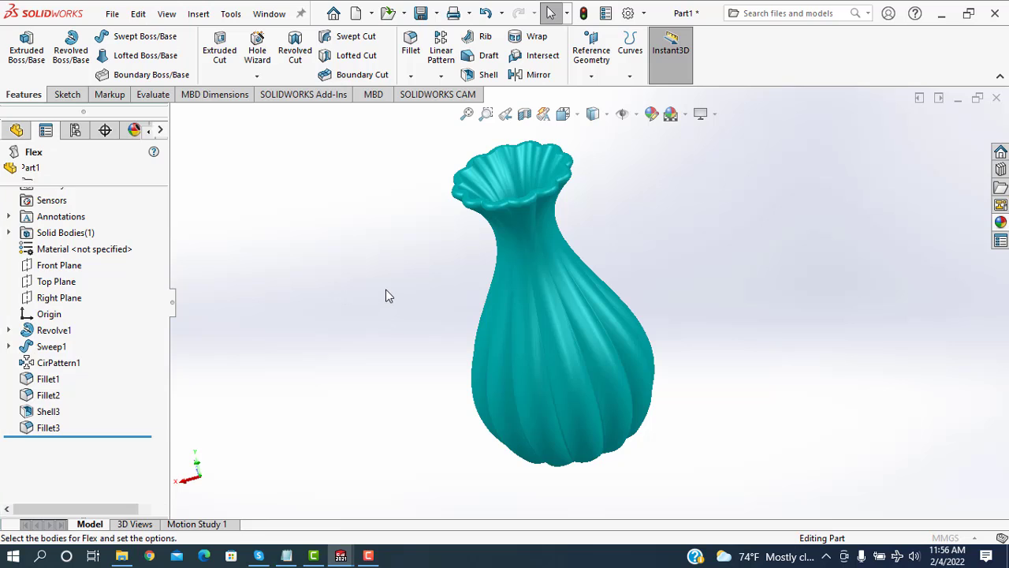
left_click(461, 193)
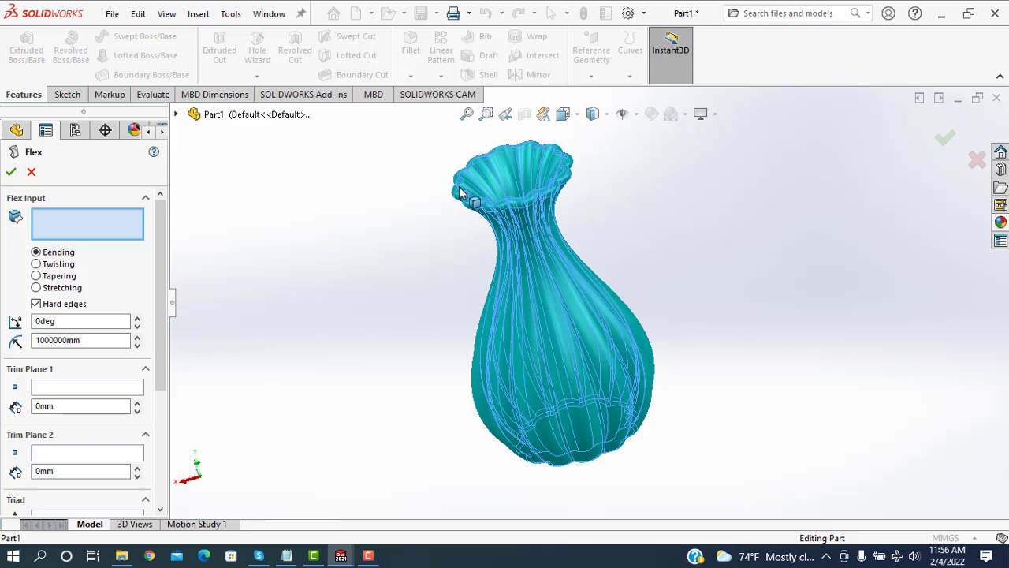
left_click(461, 193)
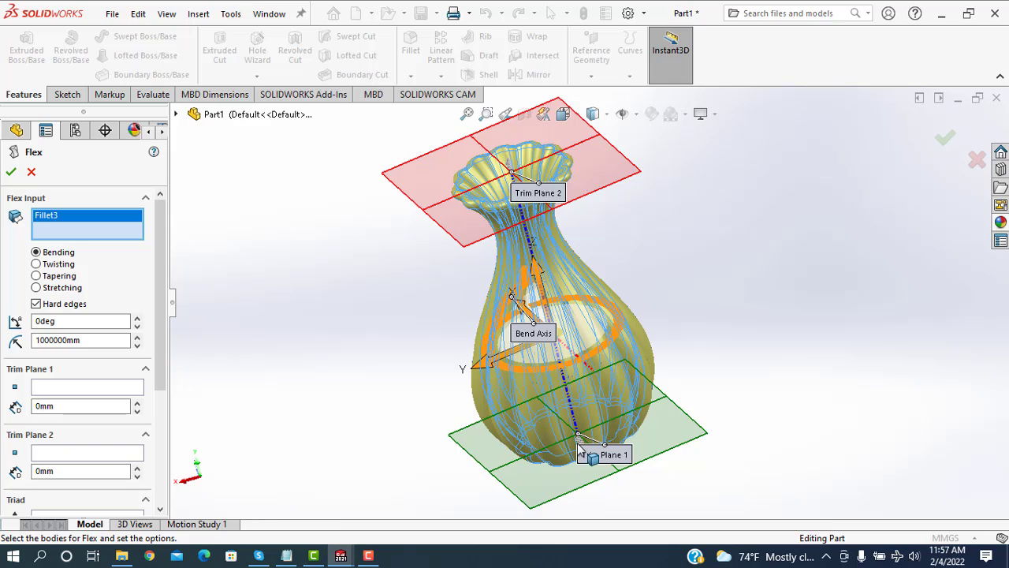
left_click(36, 265)
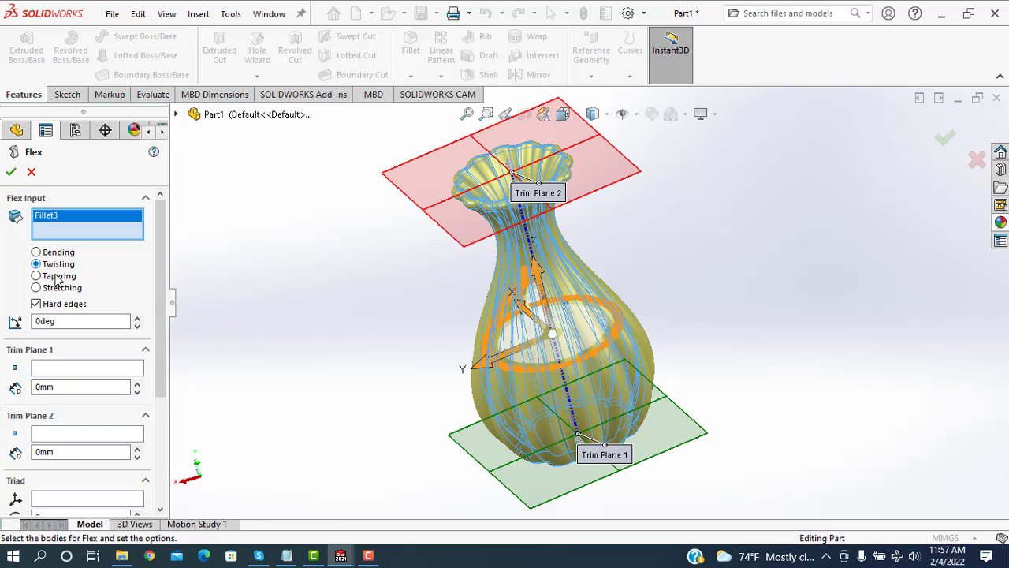
Set the Flex twist angle to 120 degrees and apply the twist to the vase.
left_click(71, 321)
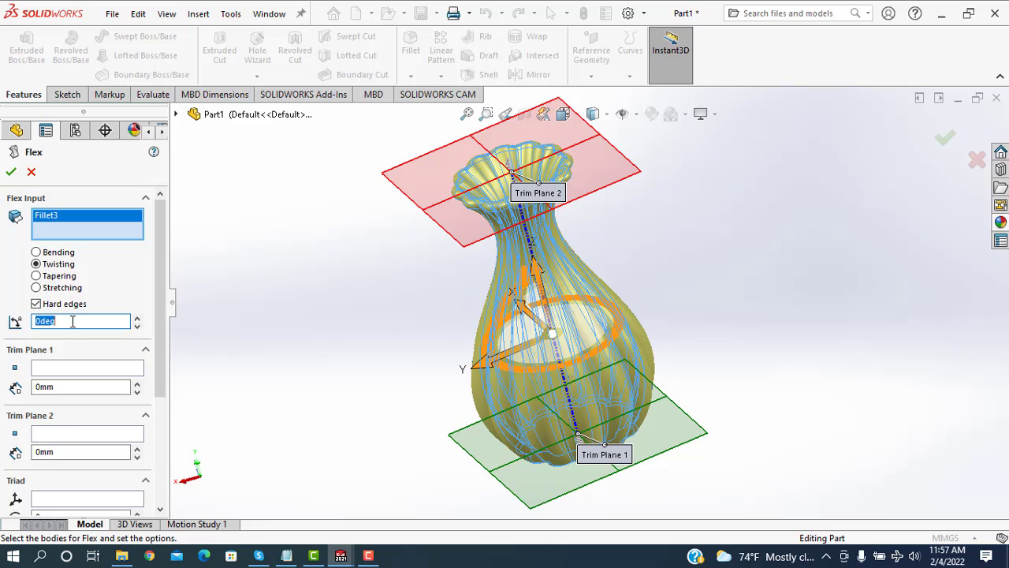
type("120")
key("Return")
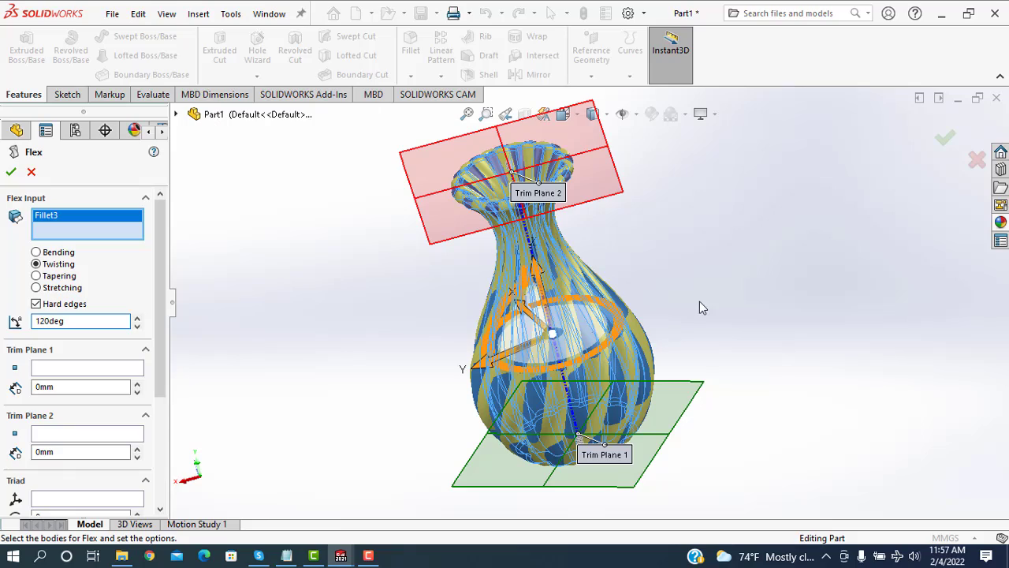
middle_click_drag(700, 303, 646, 268)
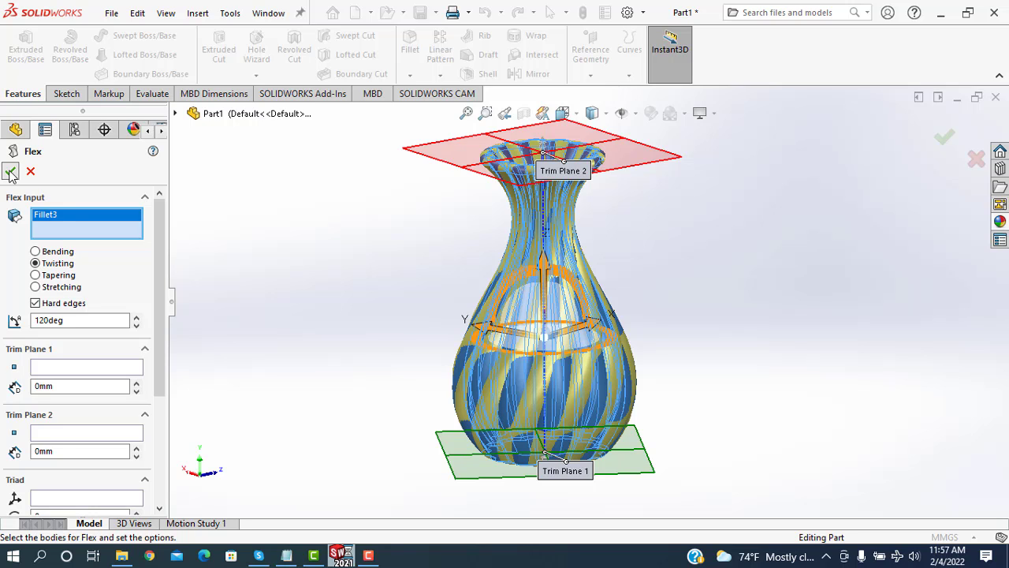
left_click(10, 172)
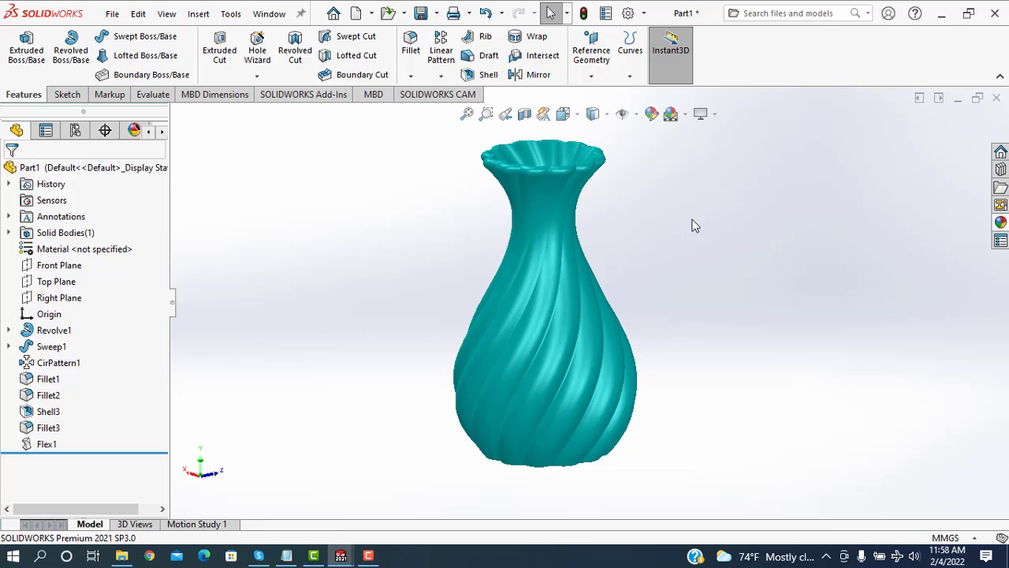
Examine the twisted vase from several angles, switching the display style away from Shaded and back.
middle_click_drag(597, 337, 630, 155)
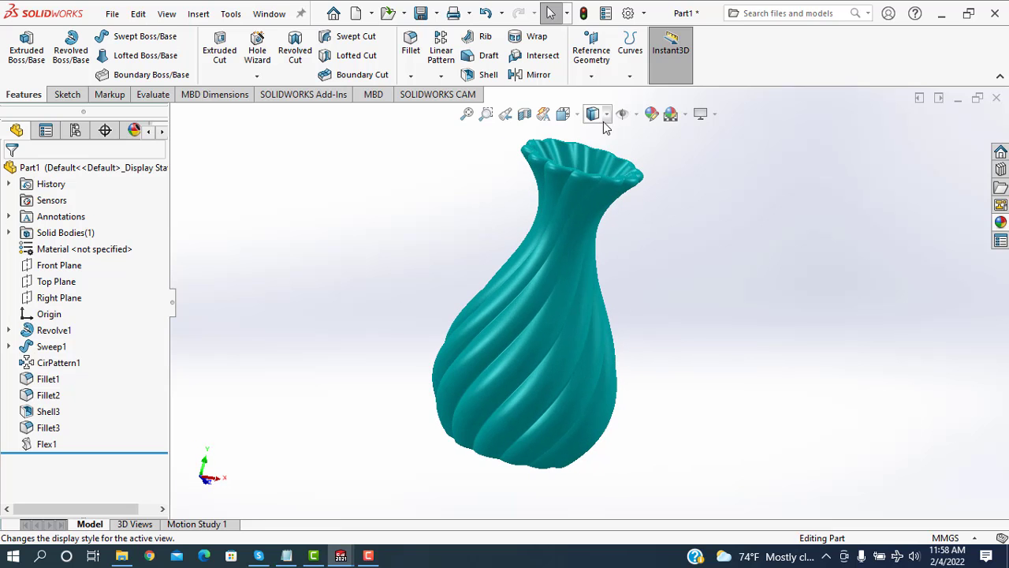
left_click(595, 115)
left_click(597, 138)
mouse_move(685, 264)
middle_mouse_down()
mouse_move(436, 244)
mouse_move(514, 378)
mouse_move(559, 391)
mouse_move(569, 251)
middle_mouse_up()
left_click(594, 114)
left_click(597, 159)
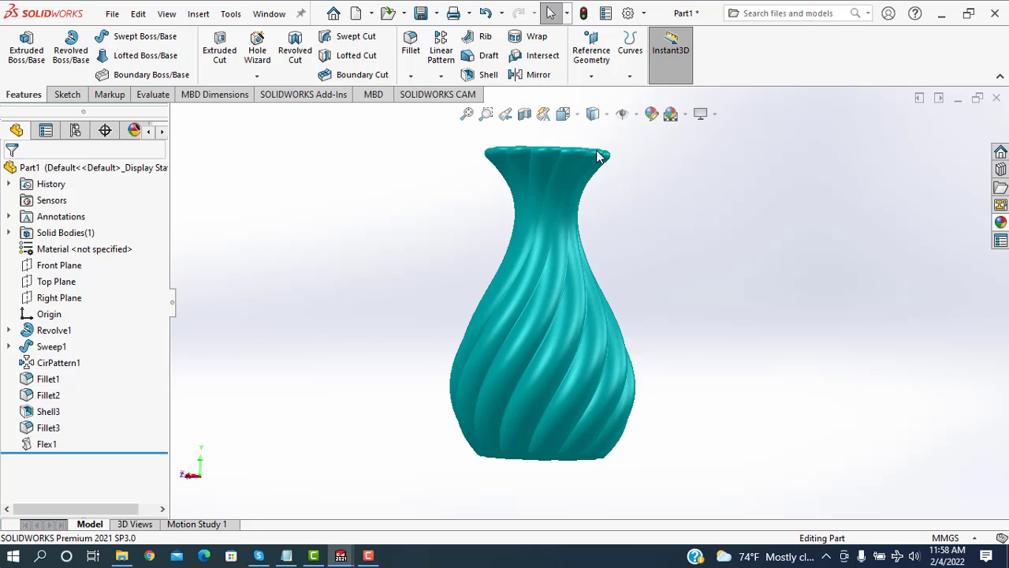
middle_click_drag(689, 225, 189, 281)
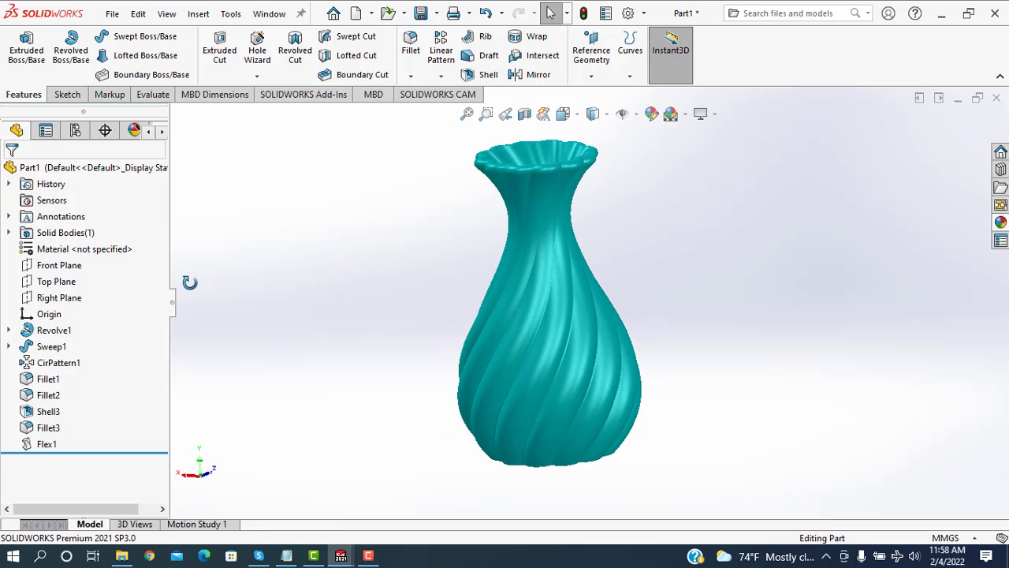
middle_click_drag(718, 313, 819, 437)
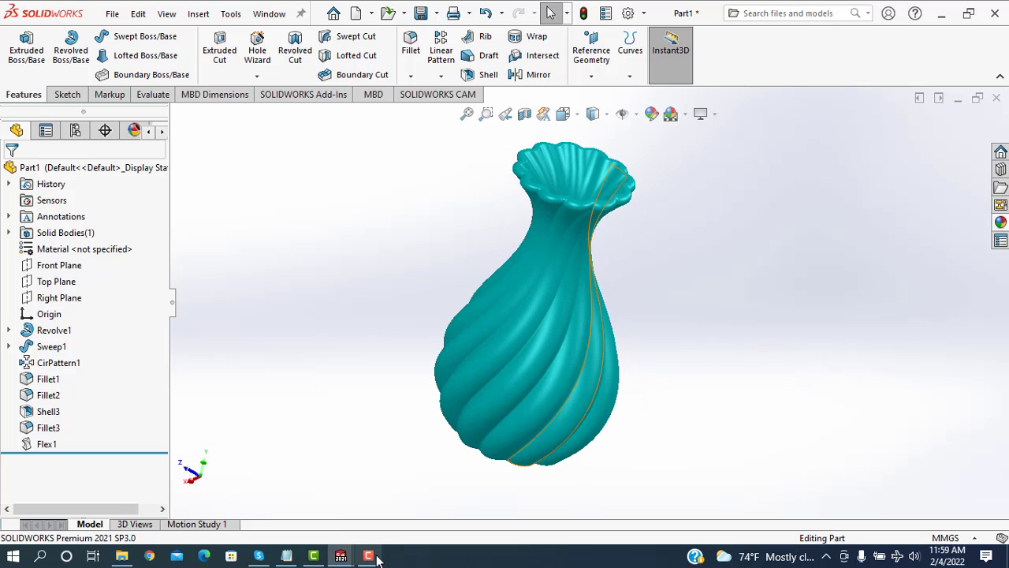